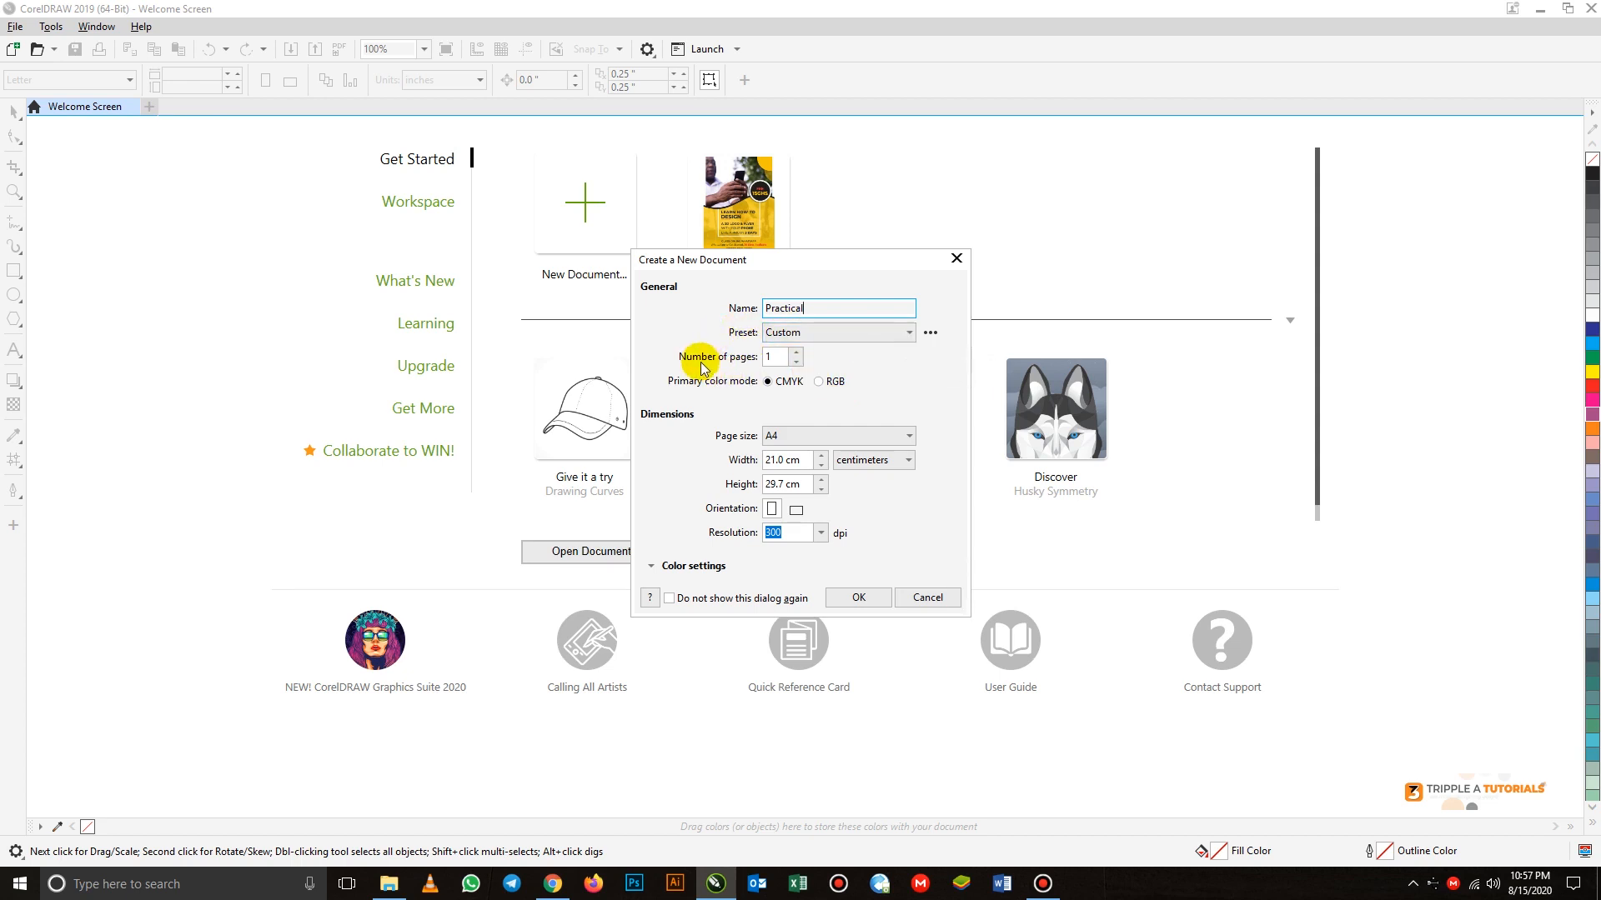
Examine the page count setting and the available page size presets for the new document
left_click(798, 352)
left_click(798, 361)
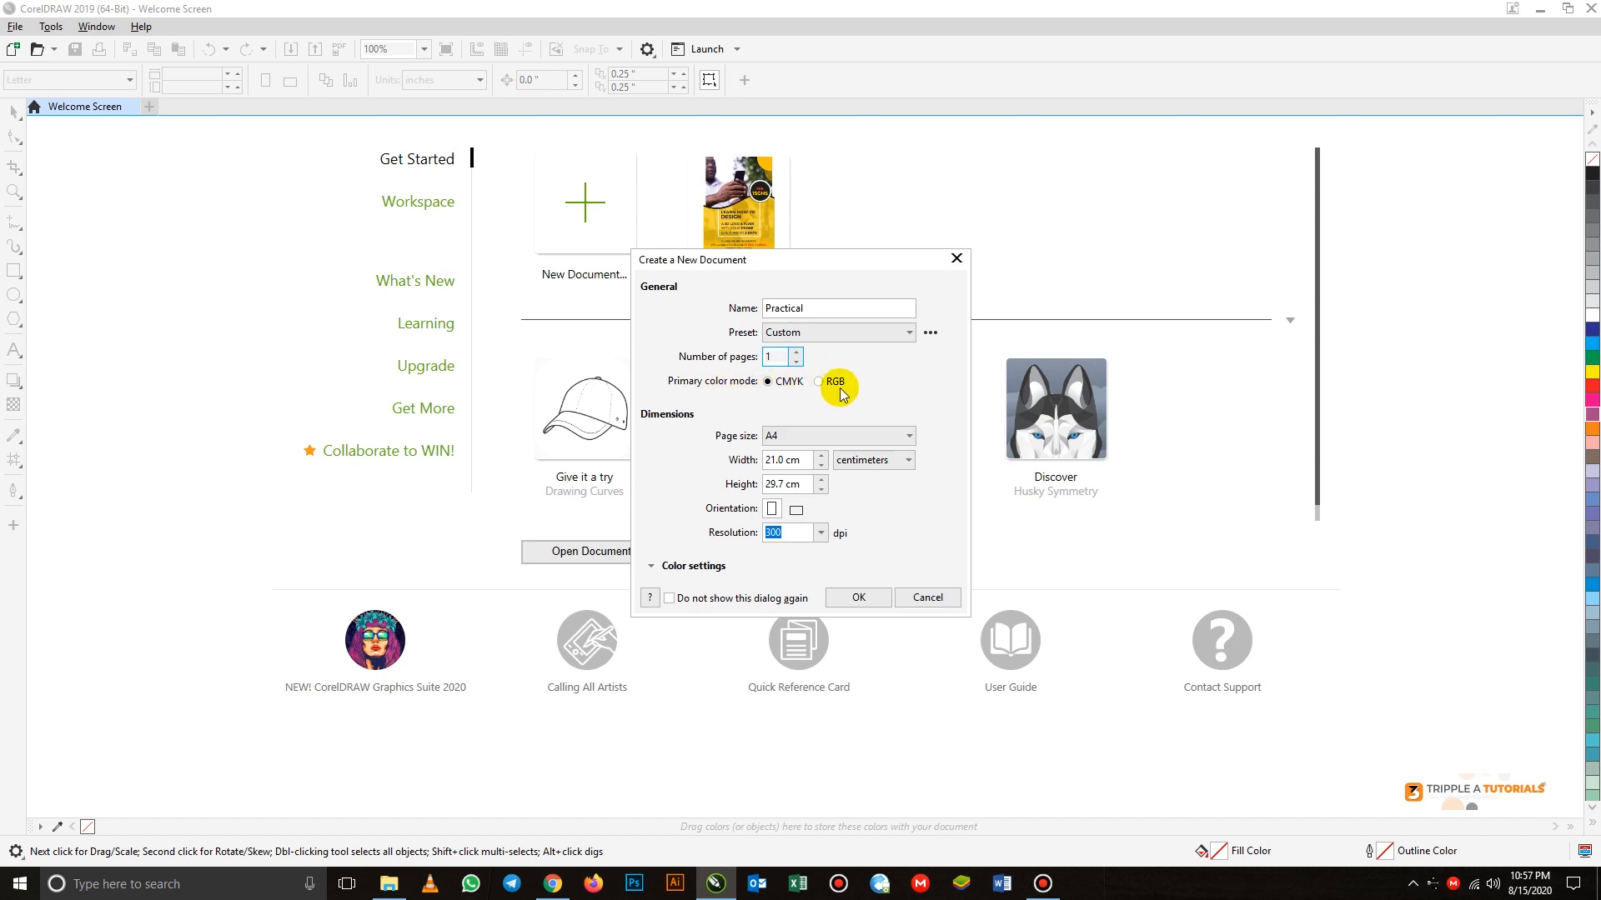
left_click(840, 437)
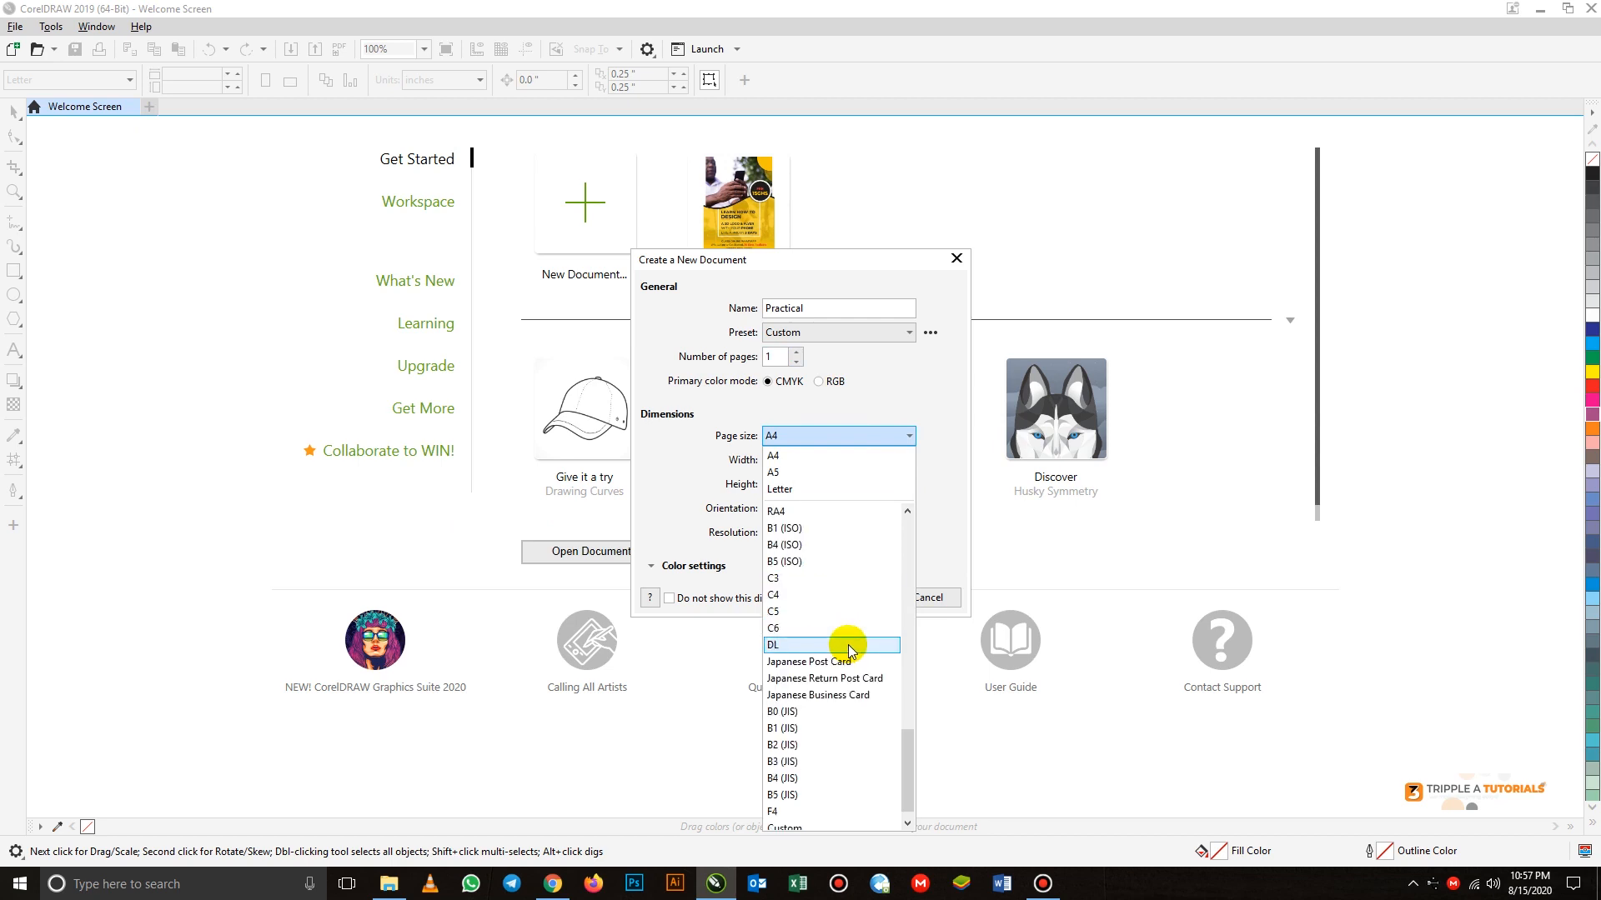
scroll(846, 645, "down", 2)
scroll(850, 650, "up", 12)
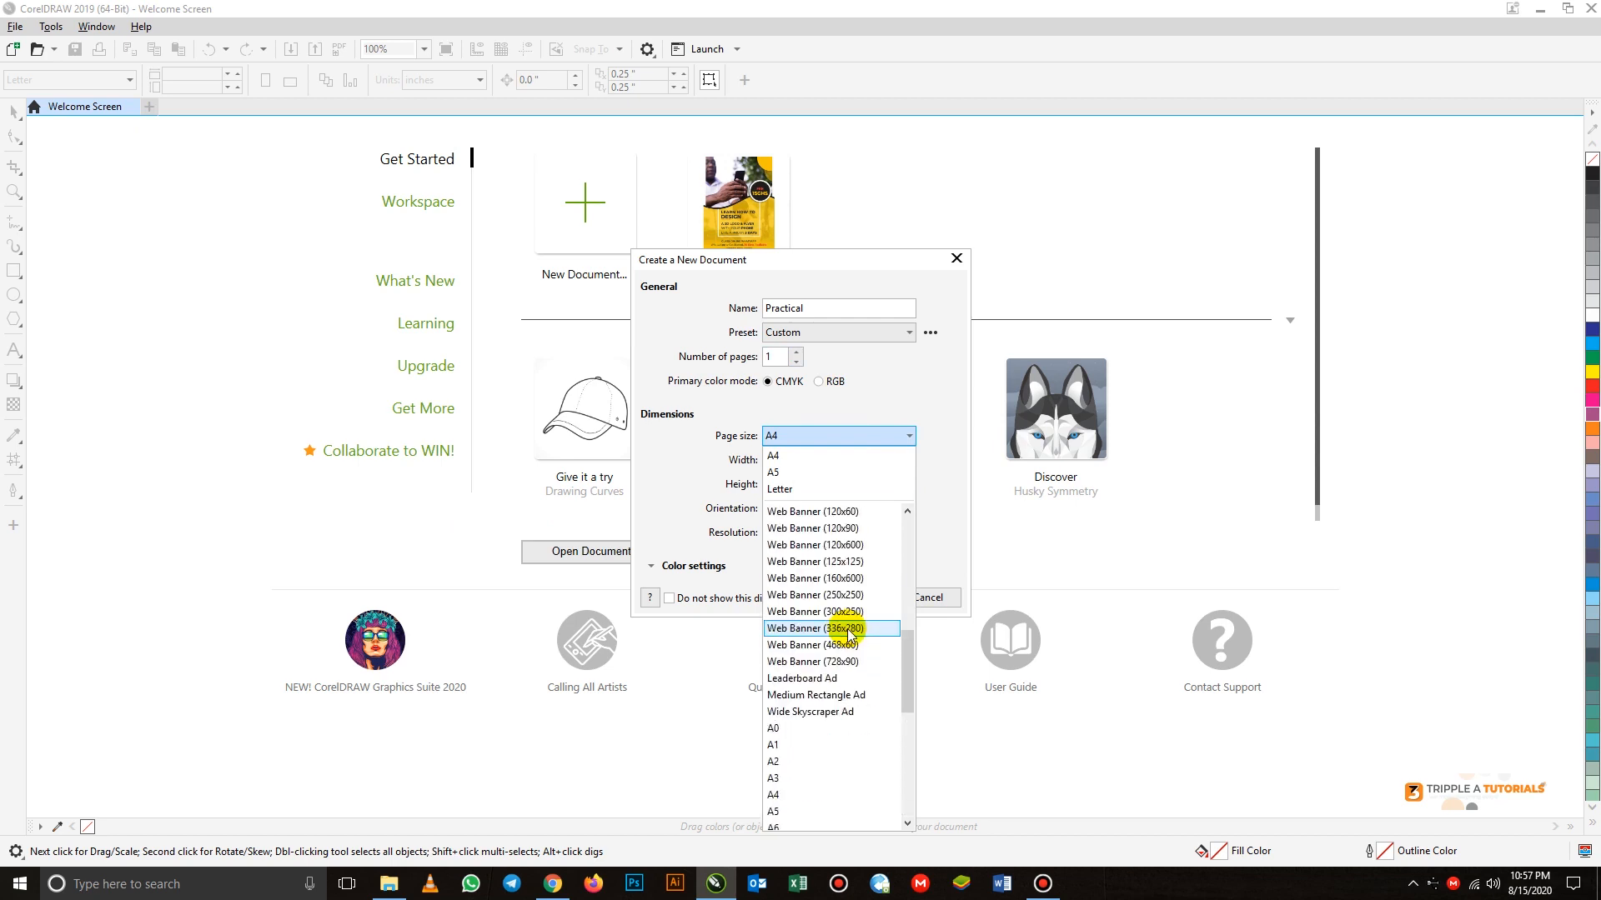
scroll(842, 646, "up", 3)
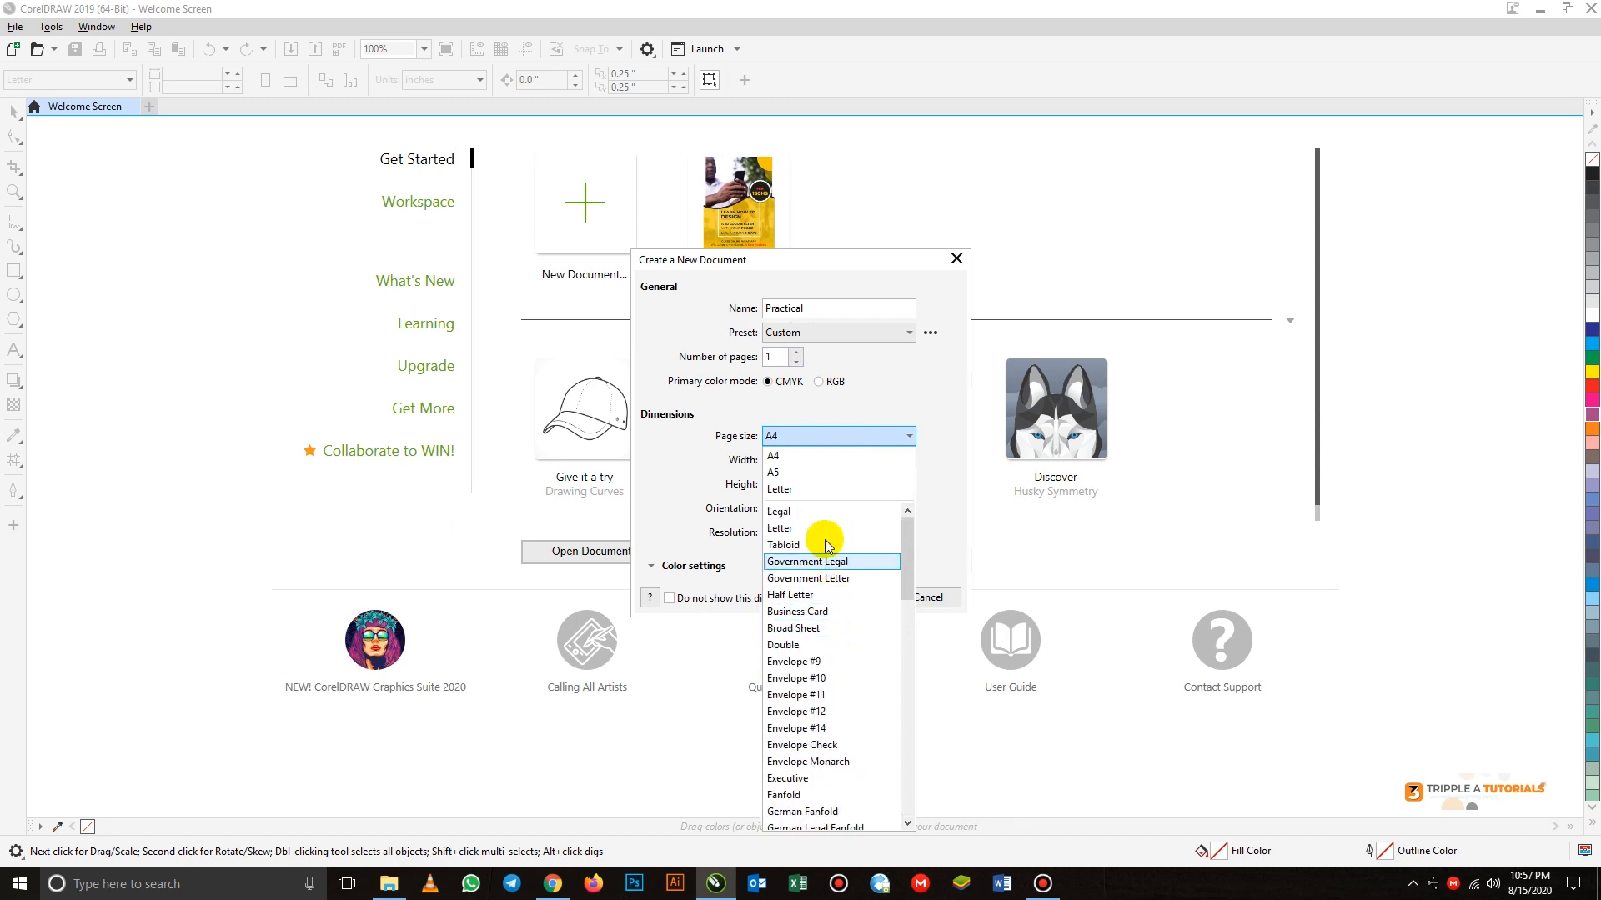
left_click(917, 380)
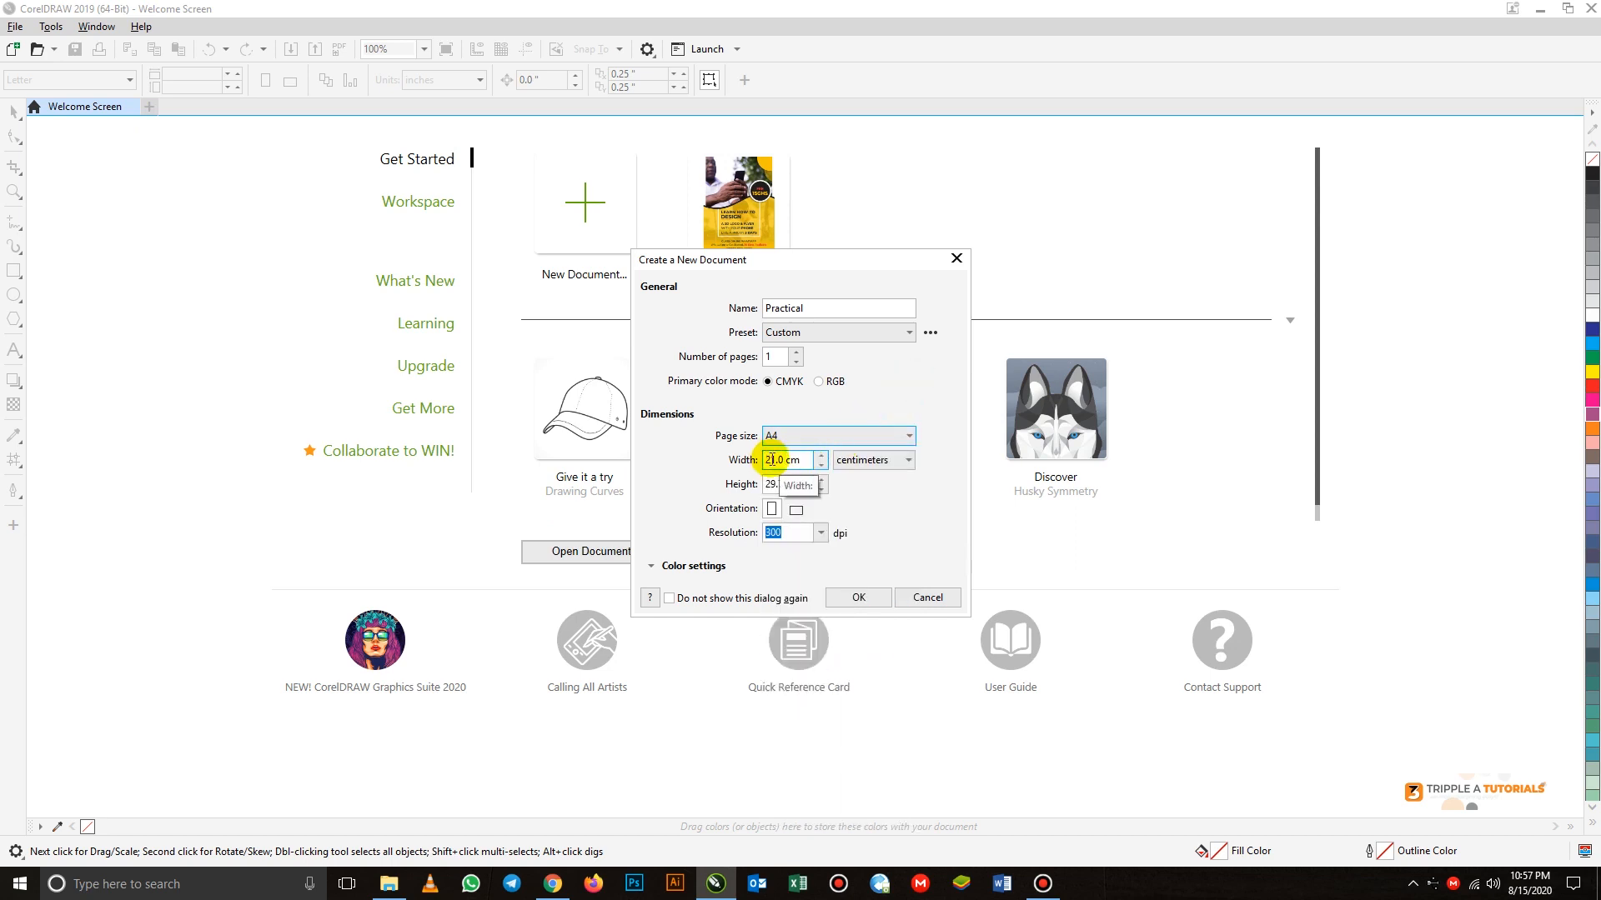
left_click(808, 434)
left_click(933, 395)
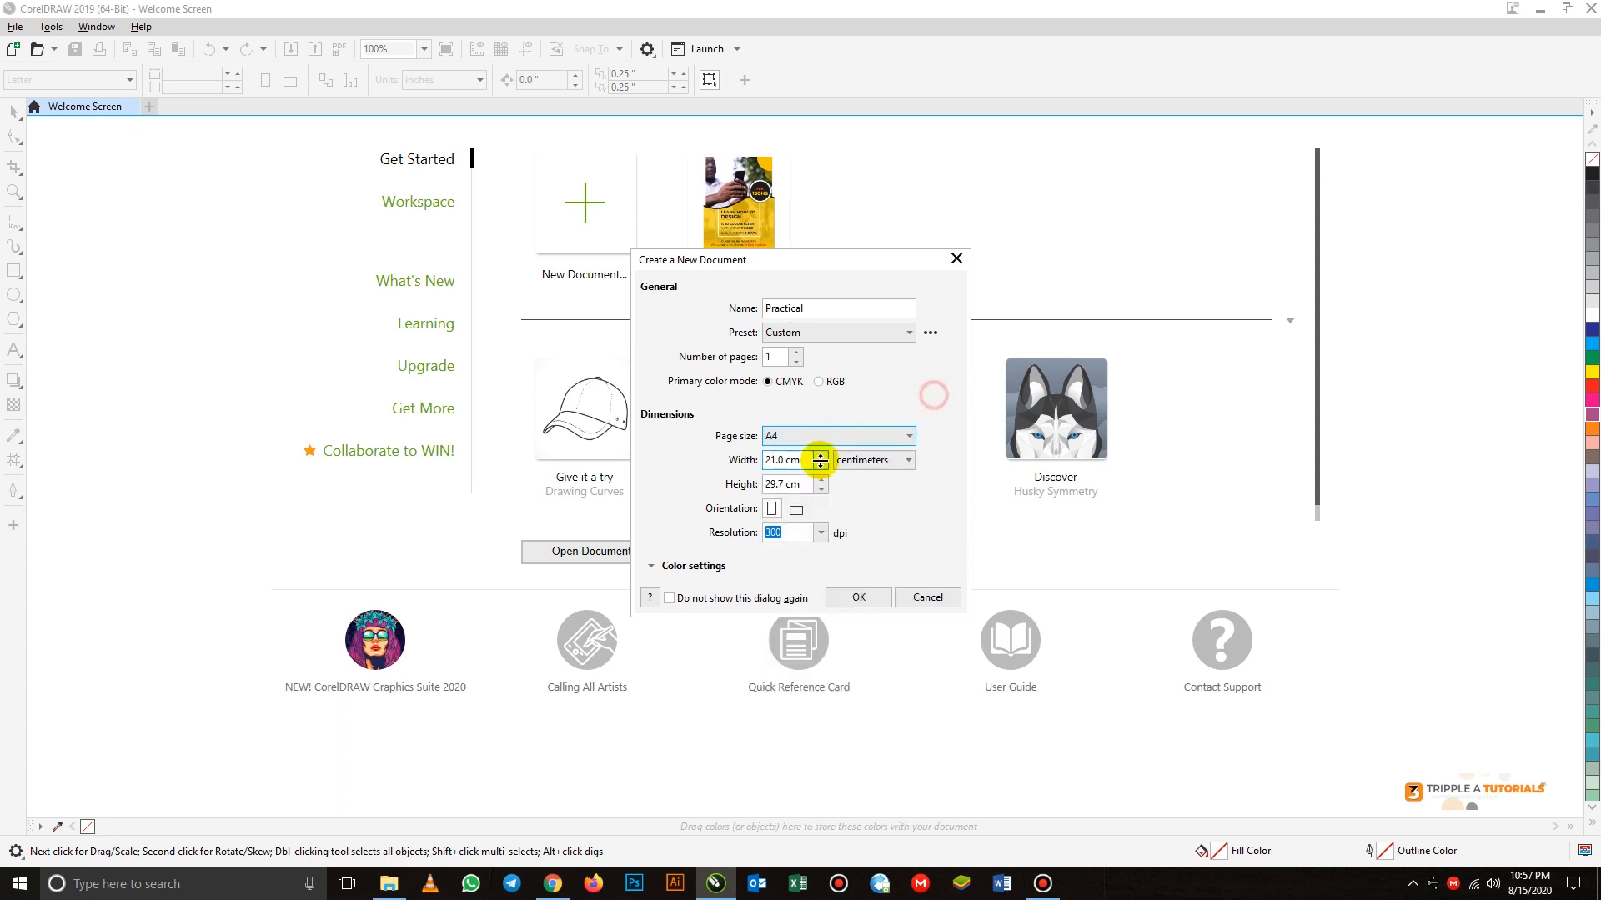
Choose centimeters as the unit and landscape as the orientation, and create the A4 document
double_click(775, 459)
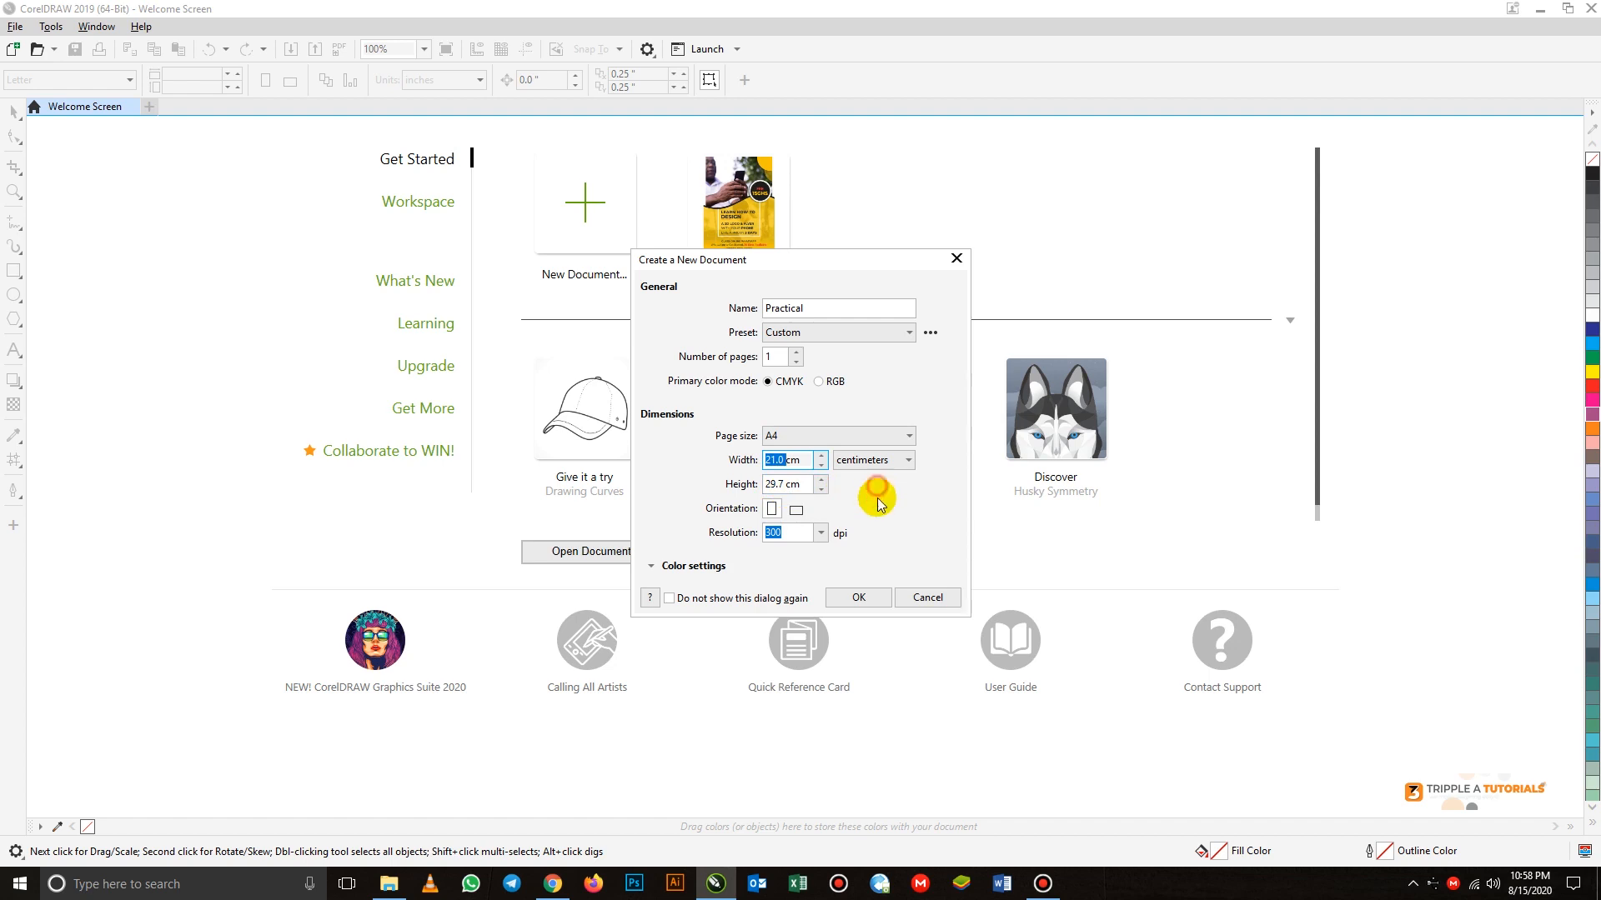
left_click(867, 459)
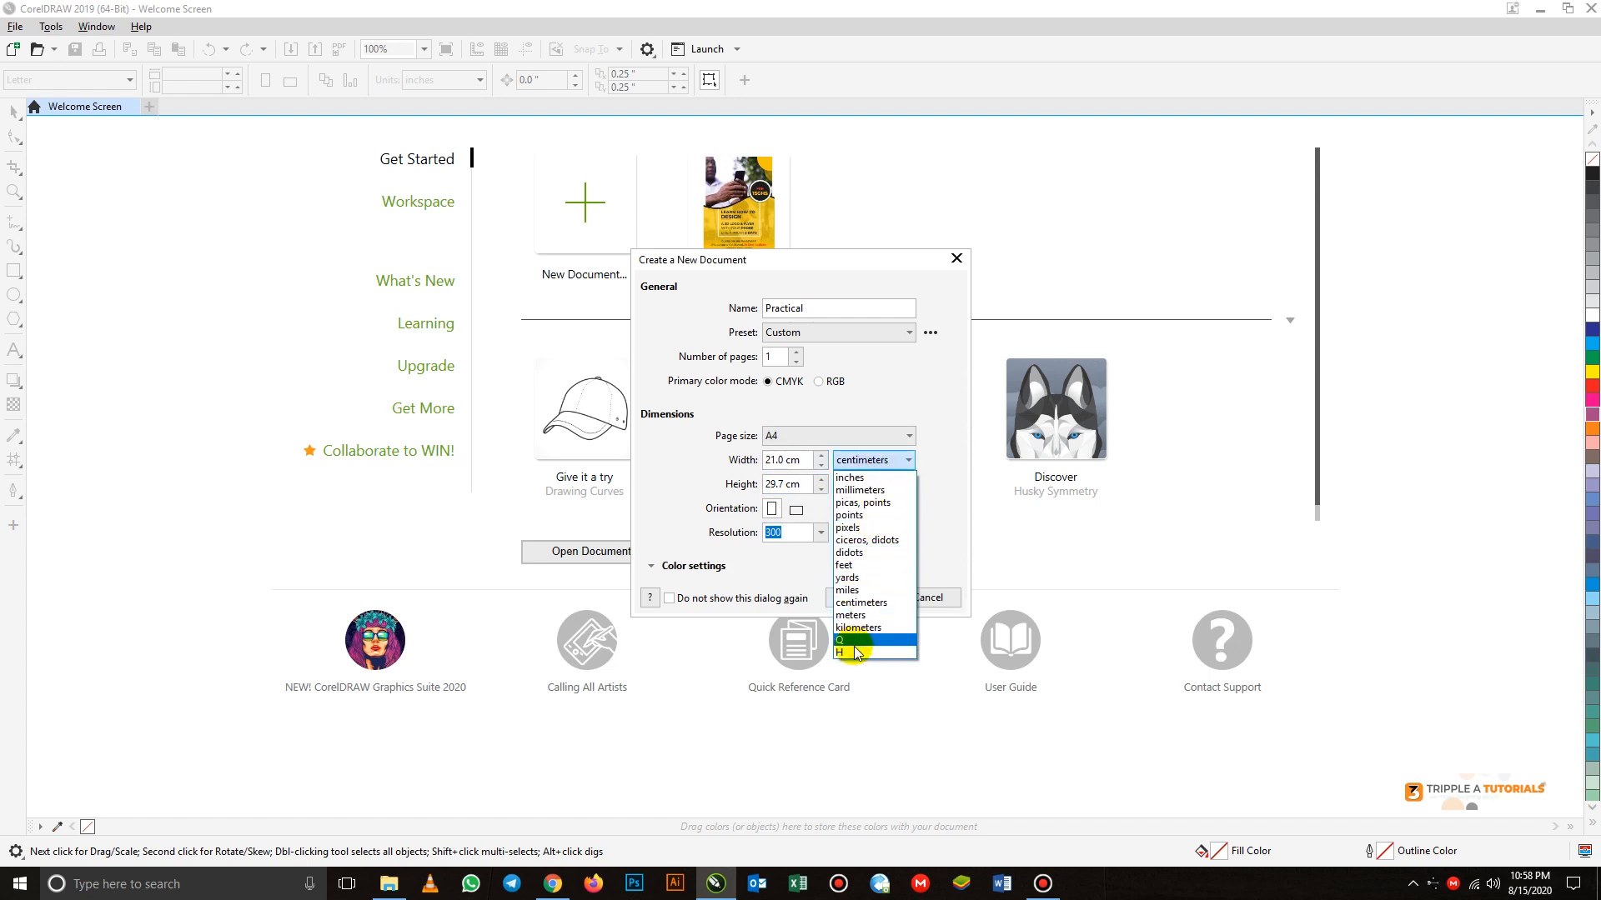
left_click(859, 604)
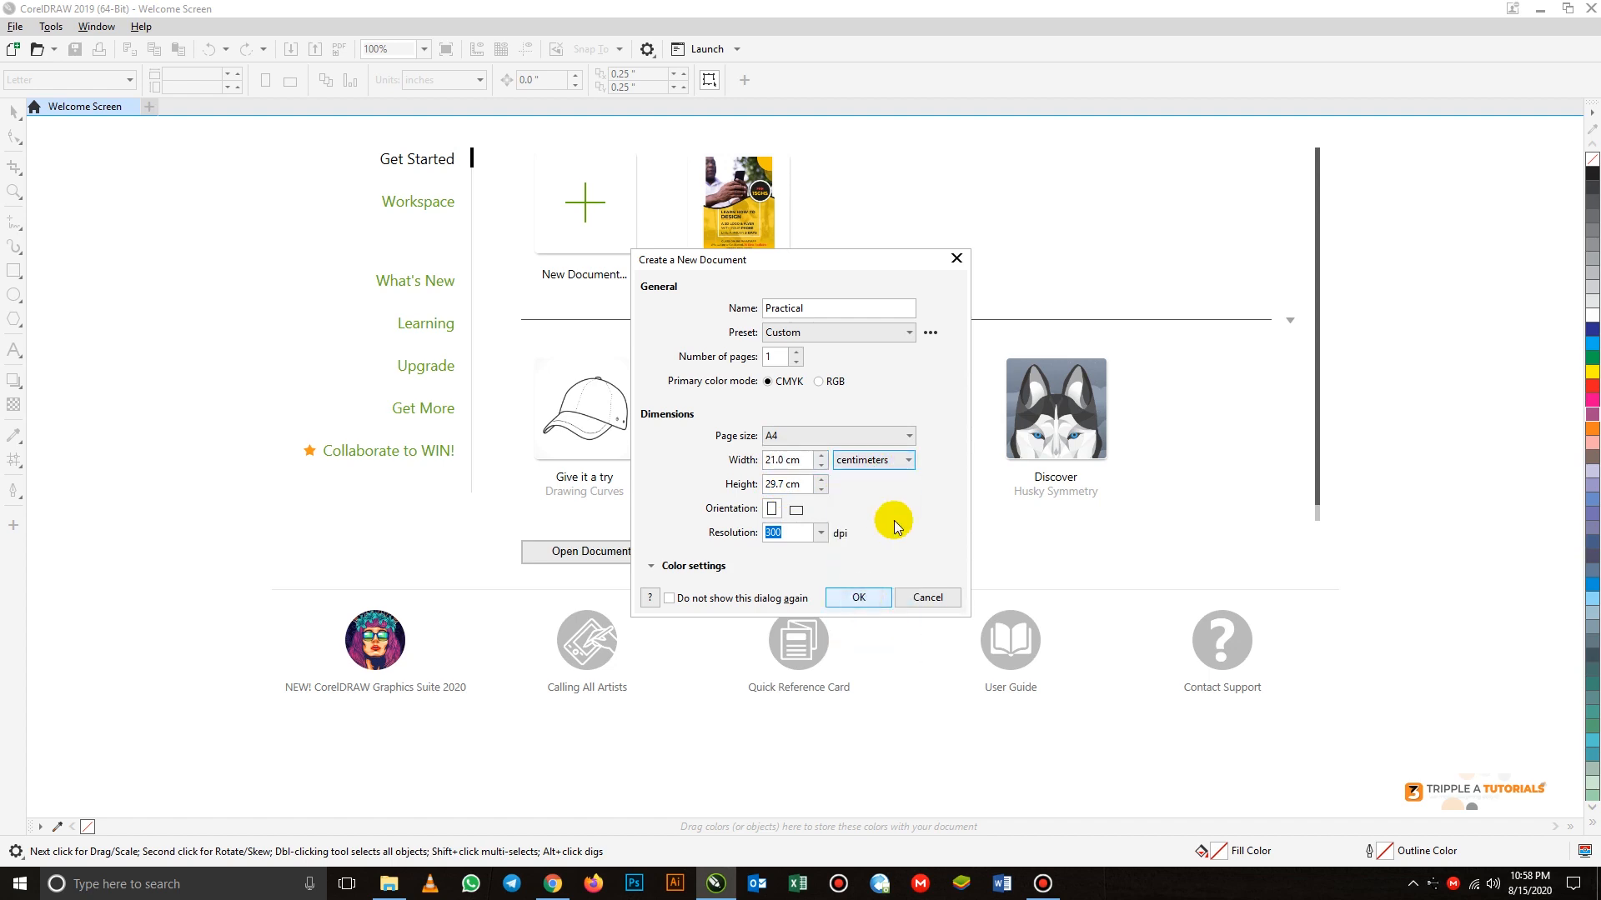
left_click(796, 509)
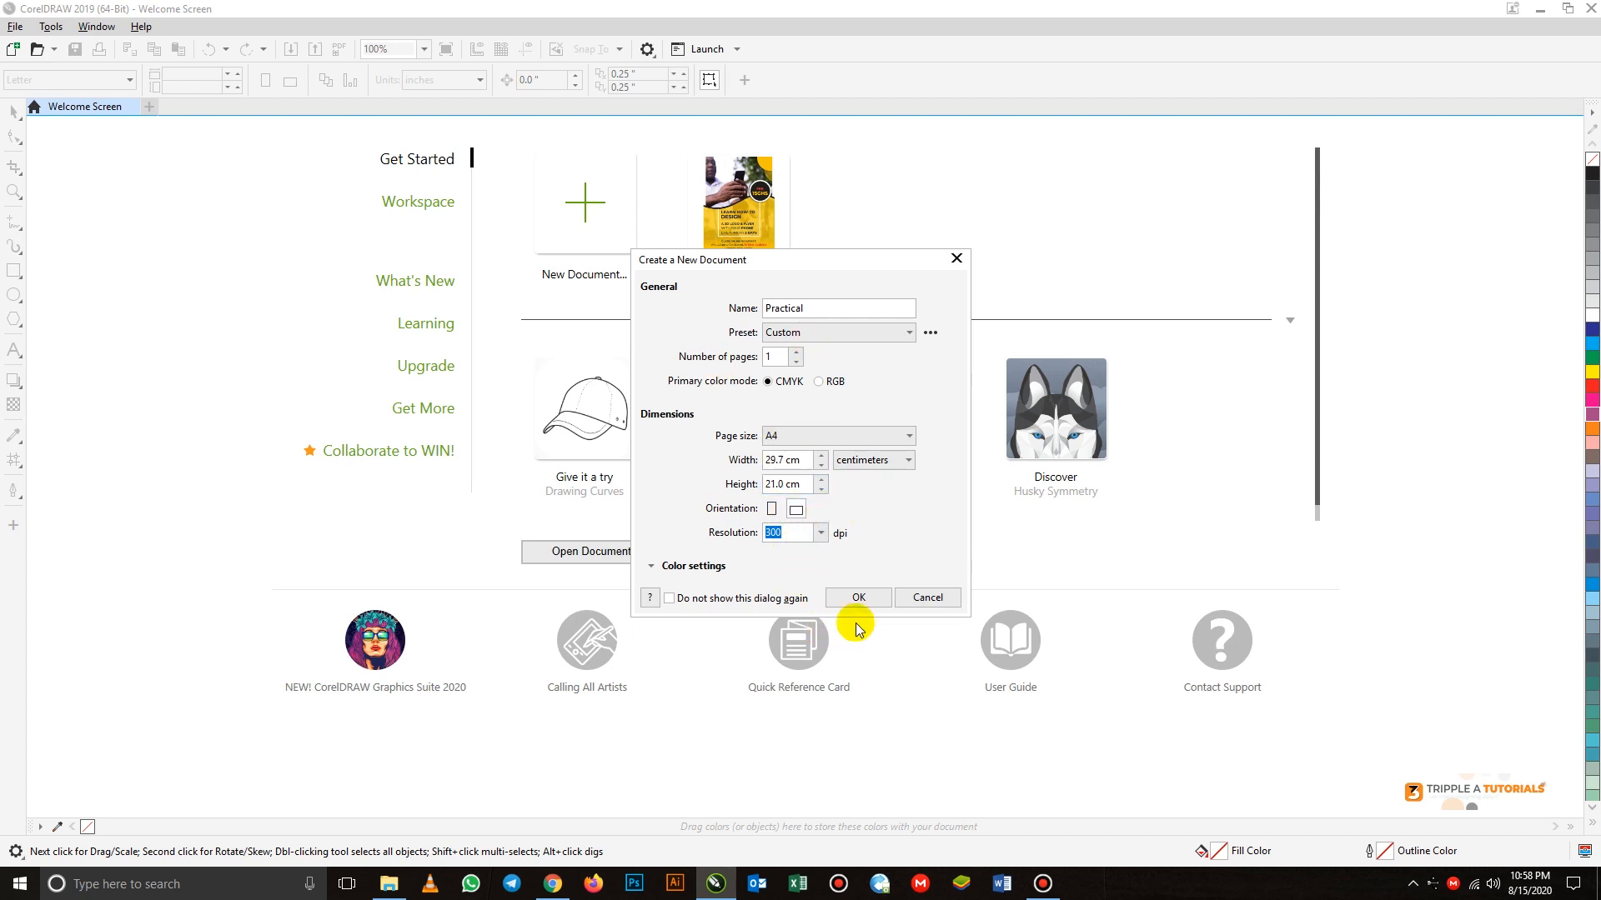
left_click(860, 595)
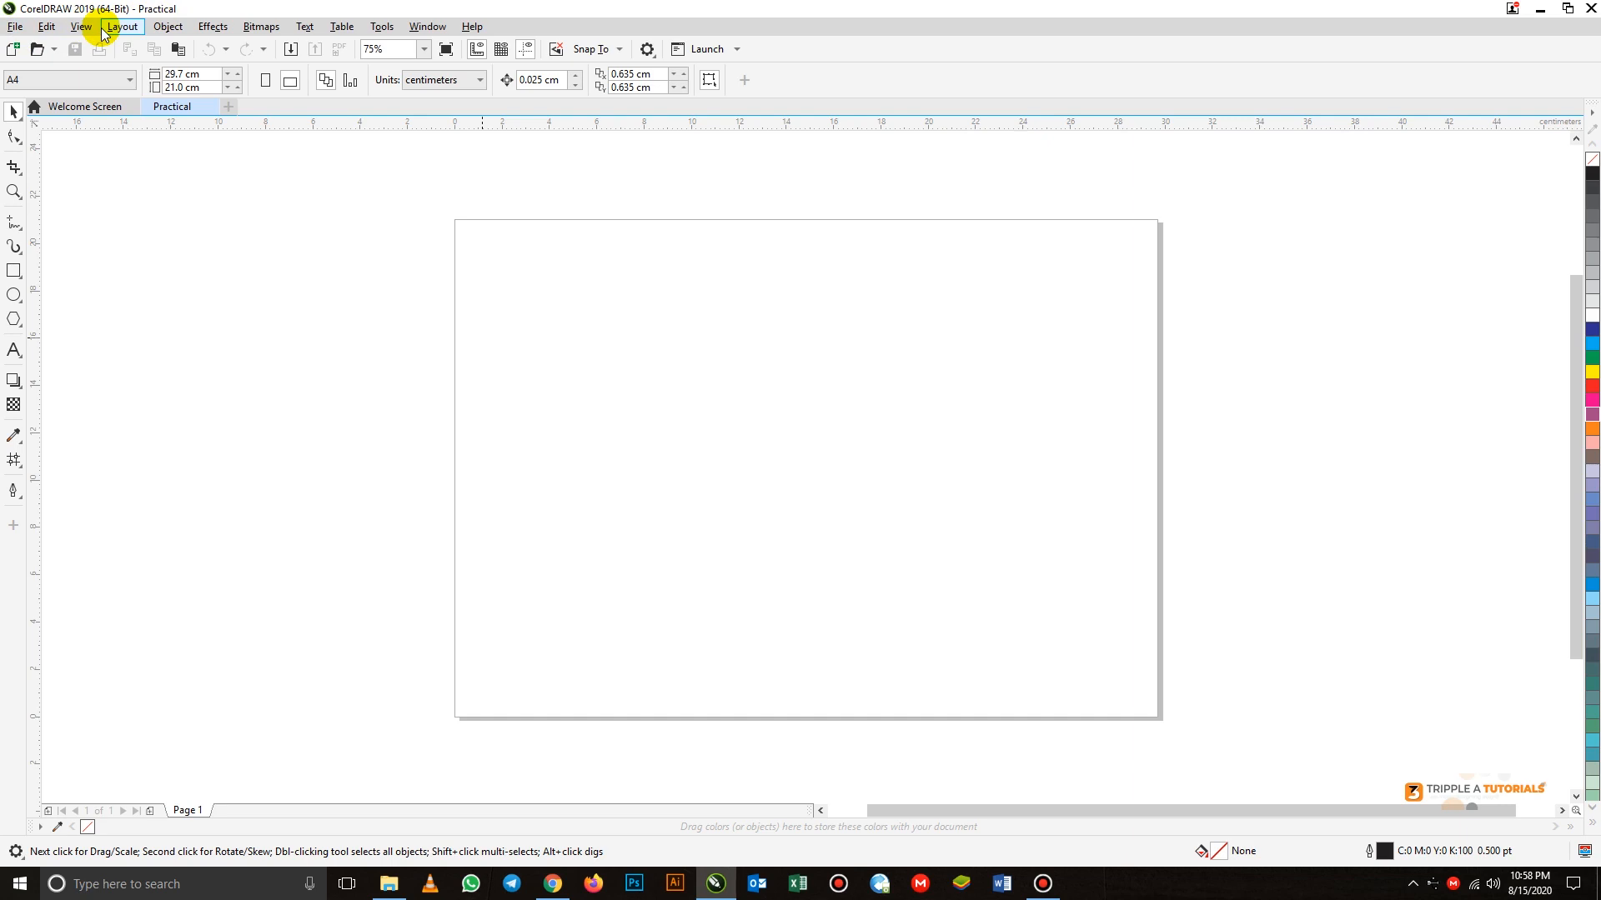
left_click(15, 26)
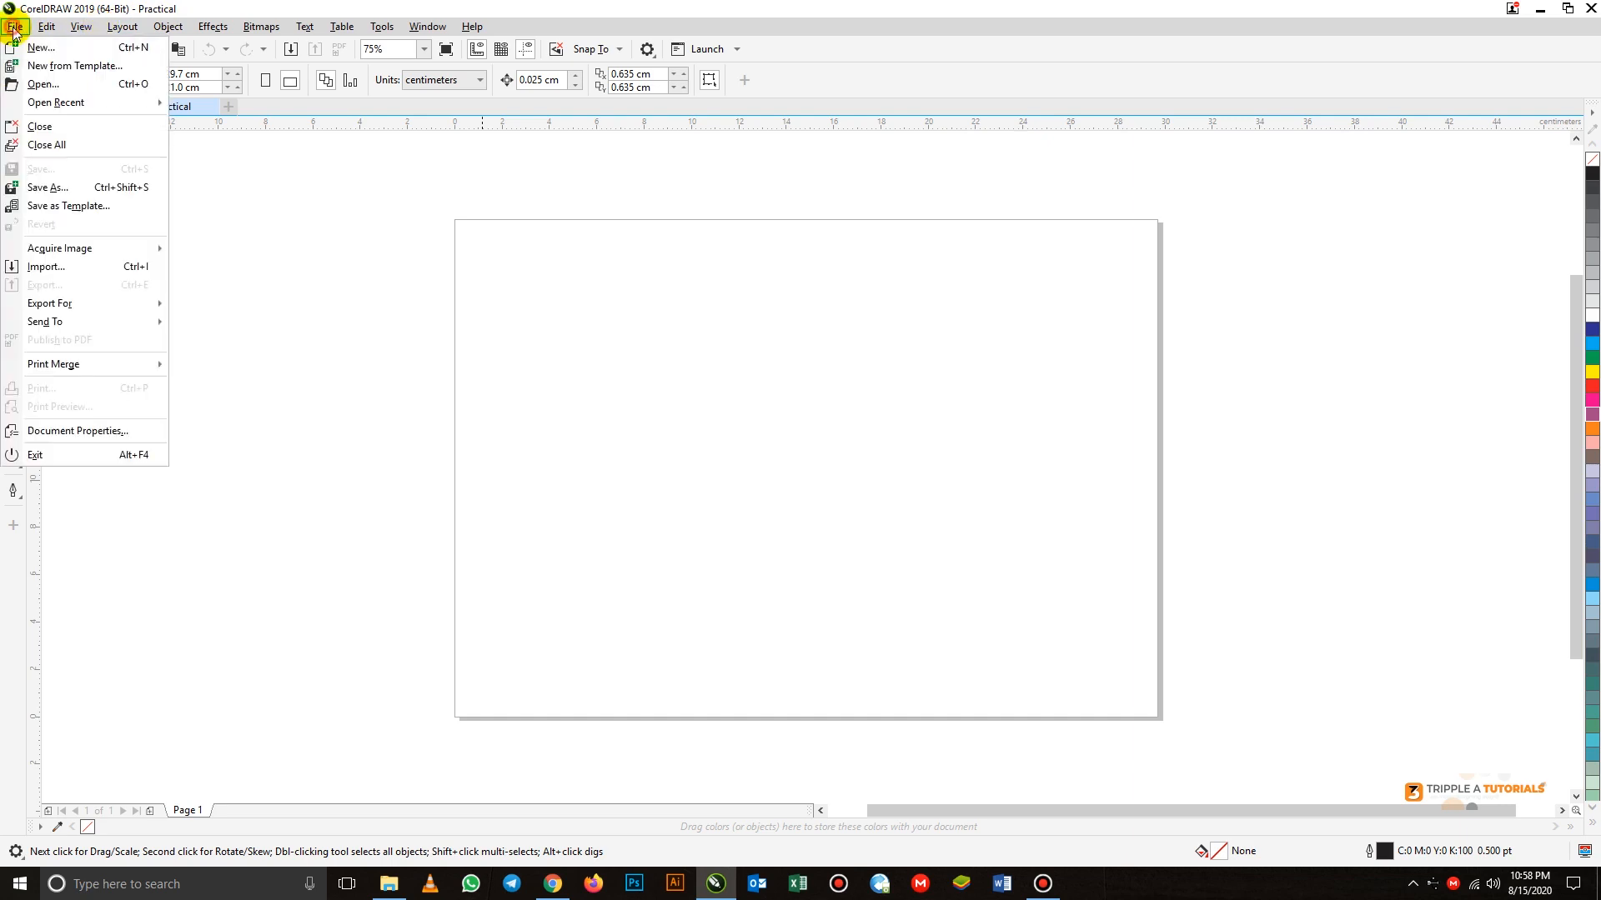
left_click(19, 26)
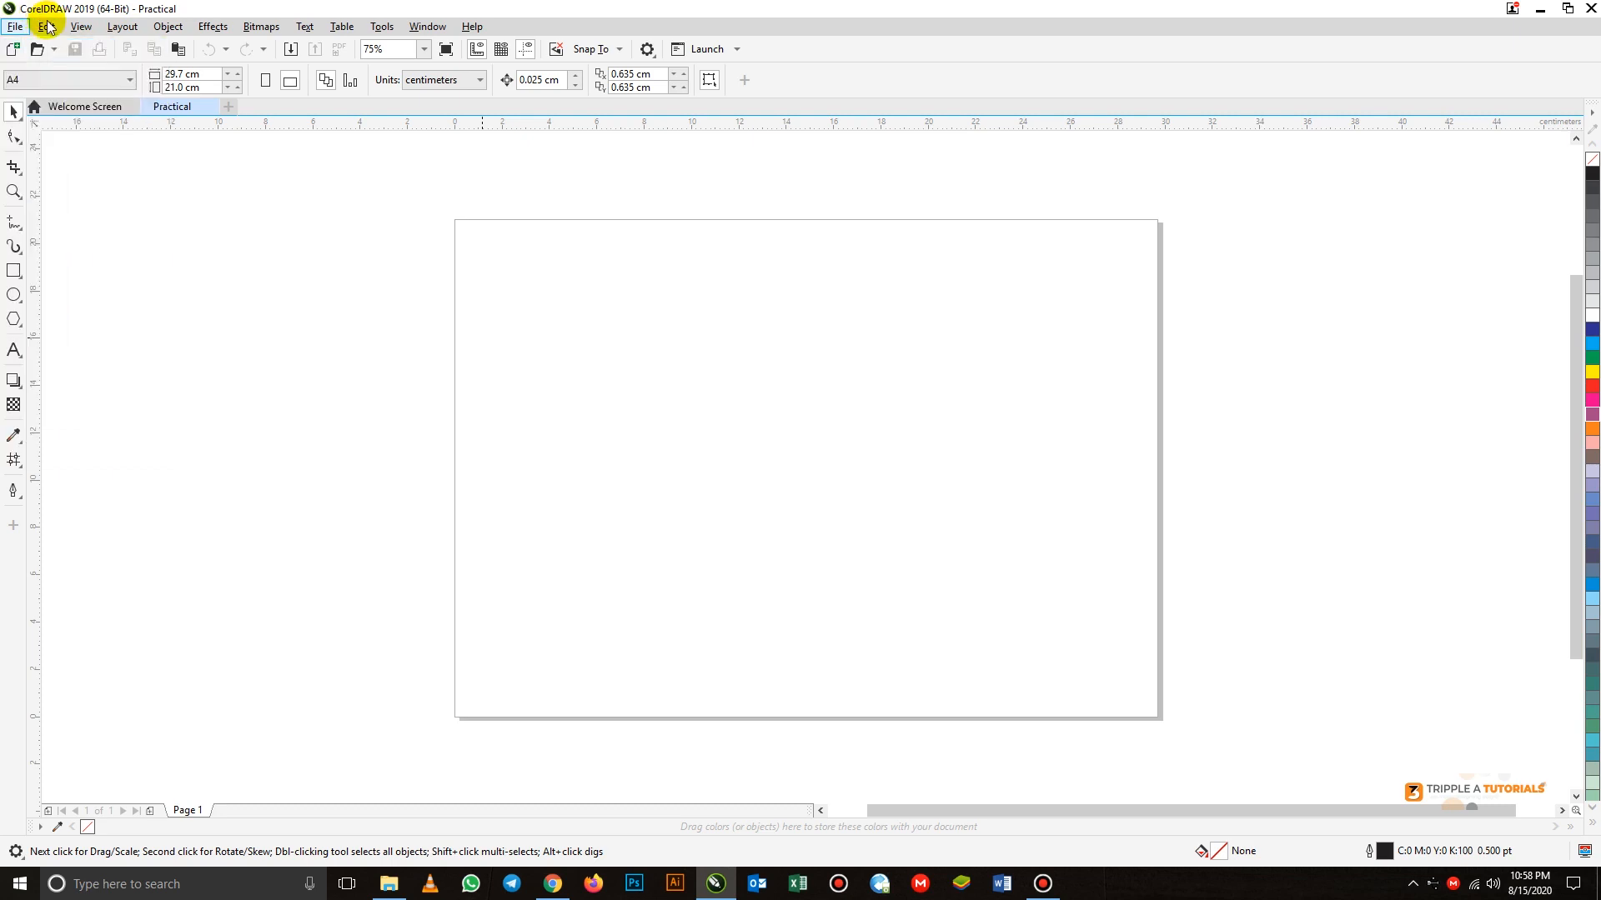
left_click(47, 26)
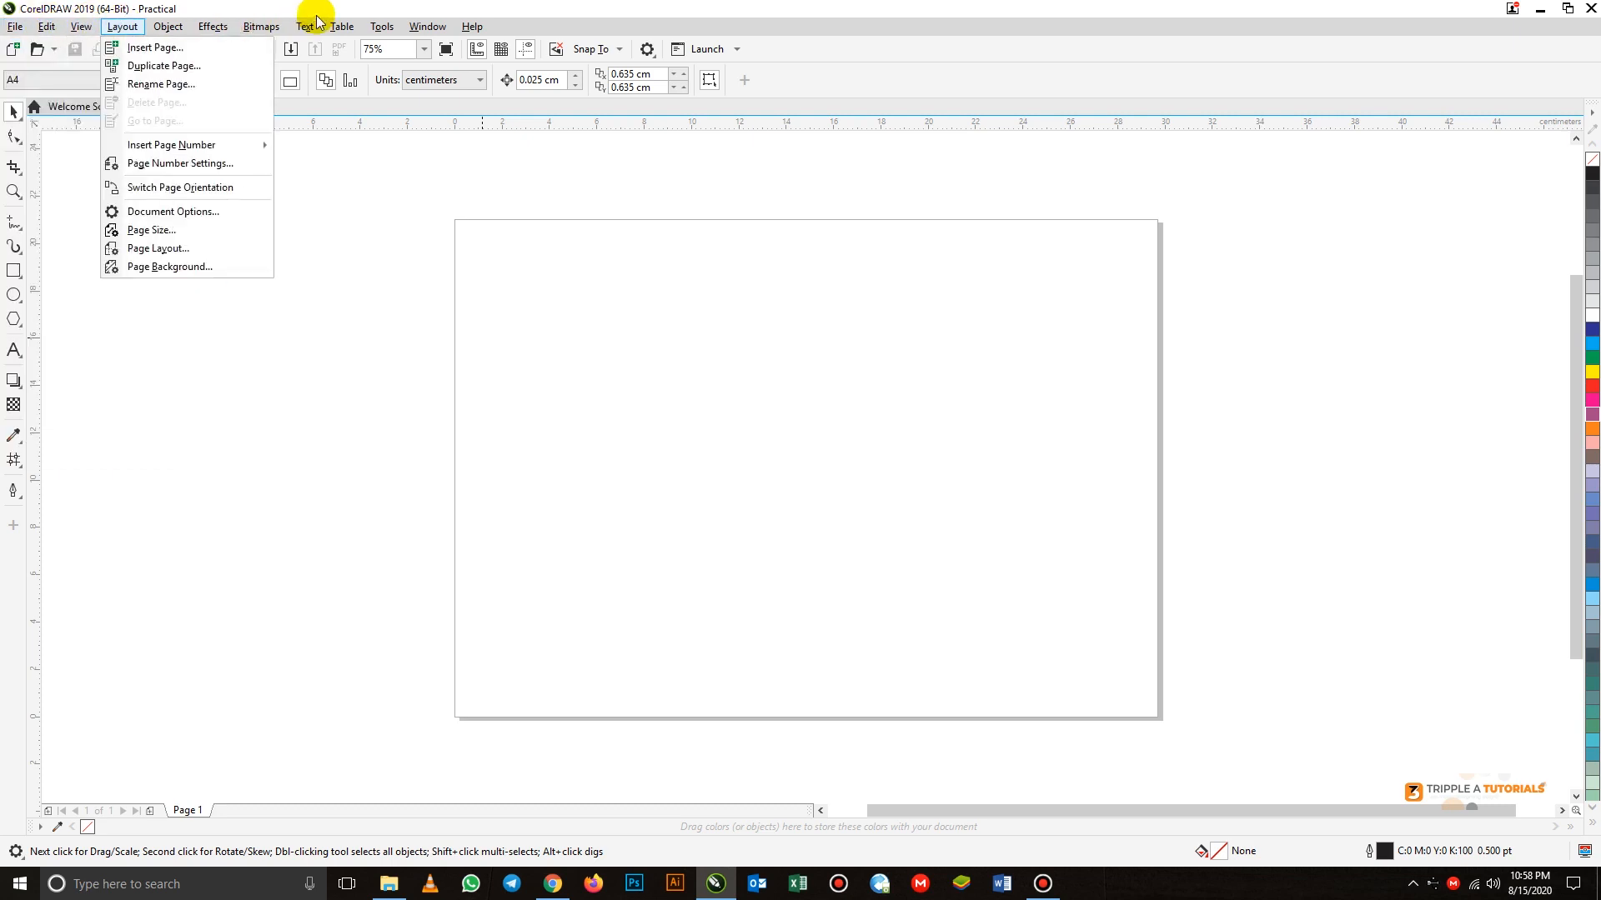
left_click(165, 235)
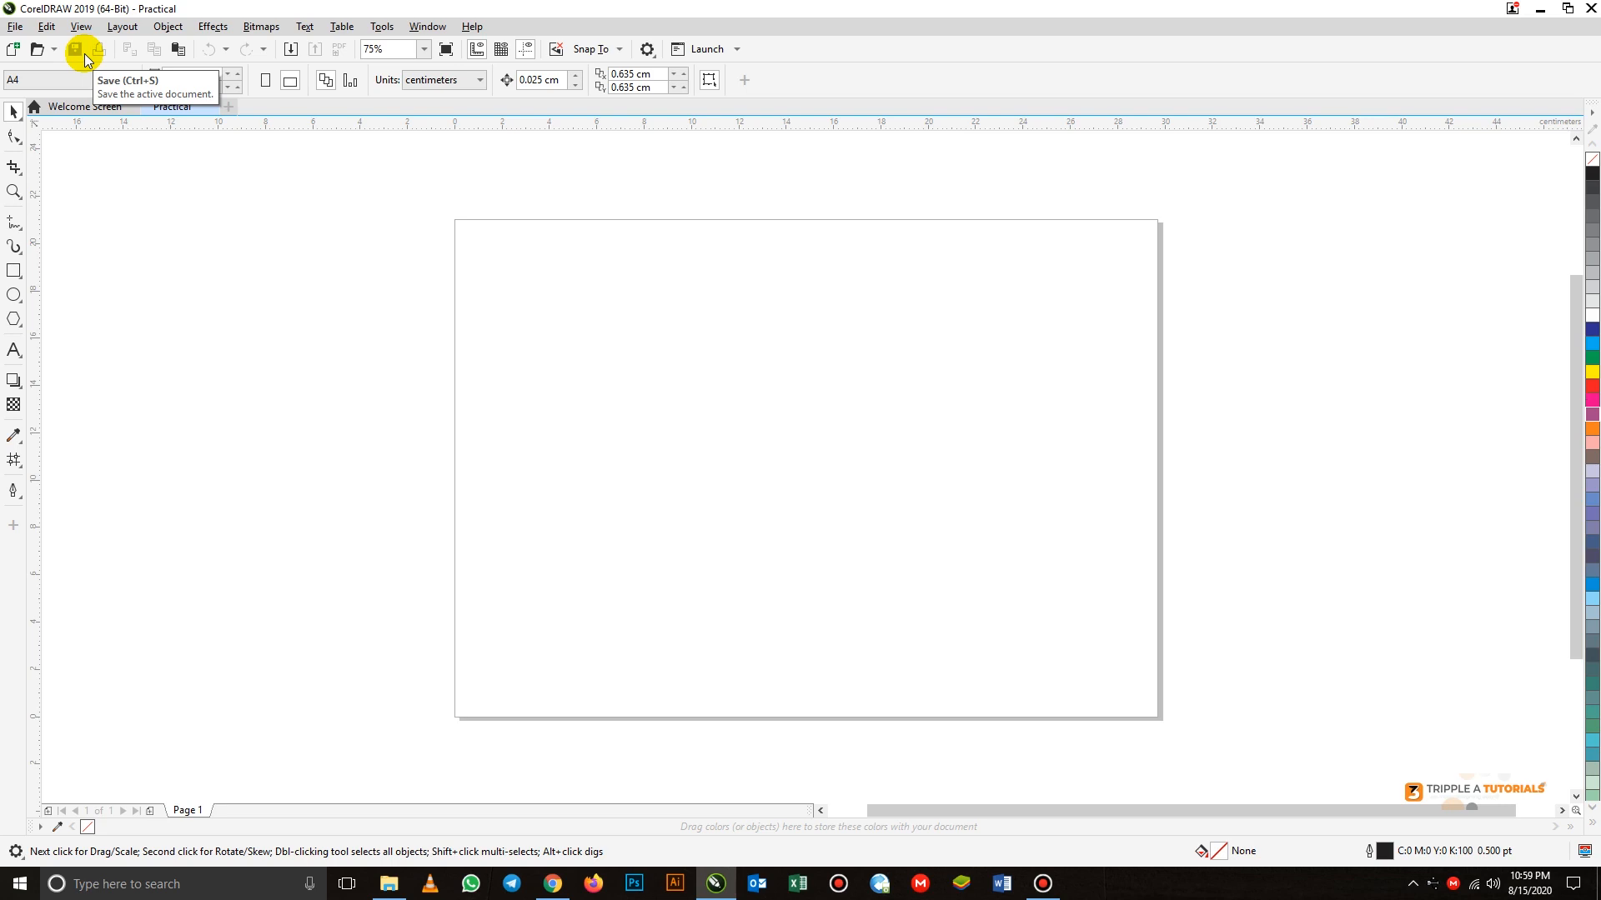
left_click(15, 27)
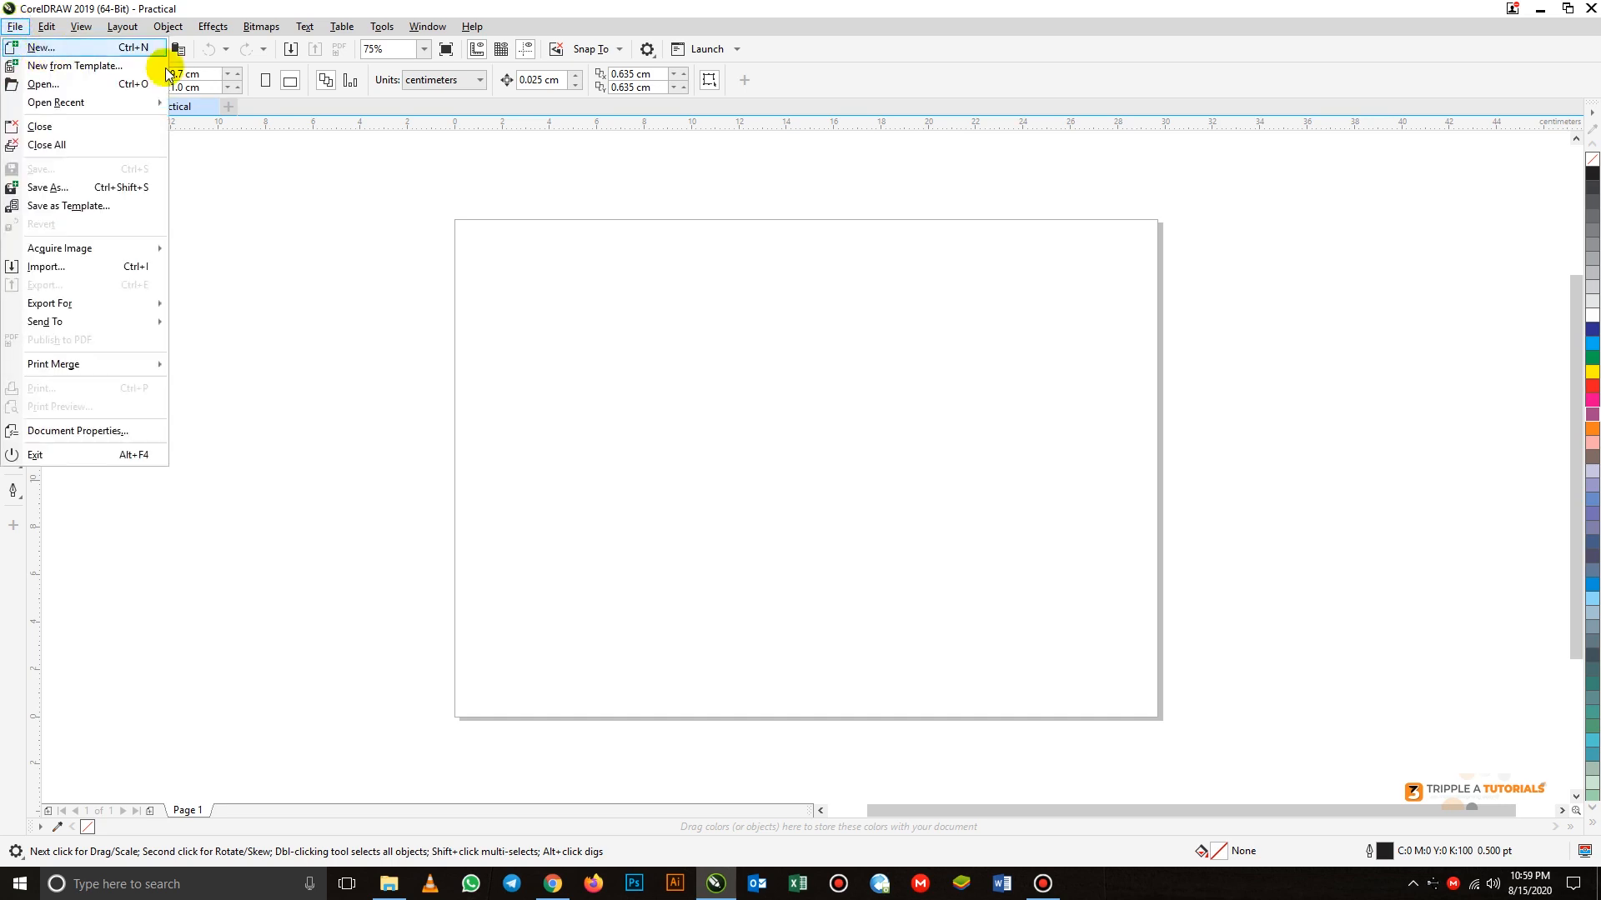
left_click(270, 256)
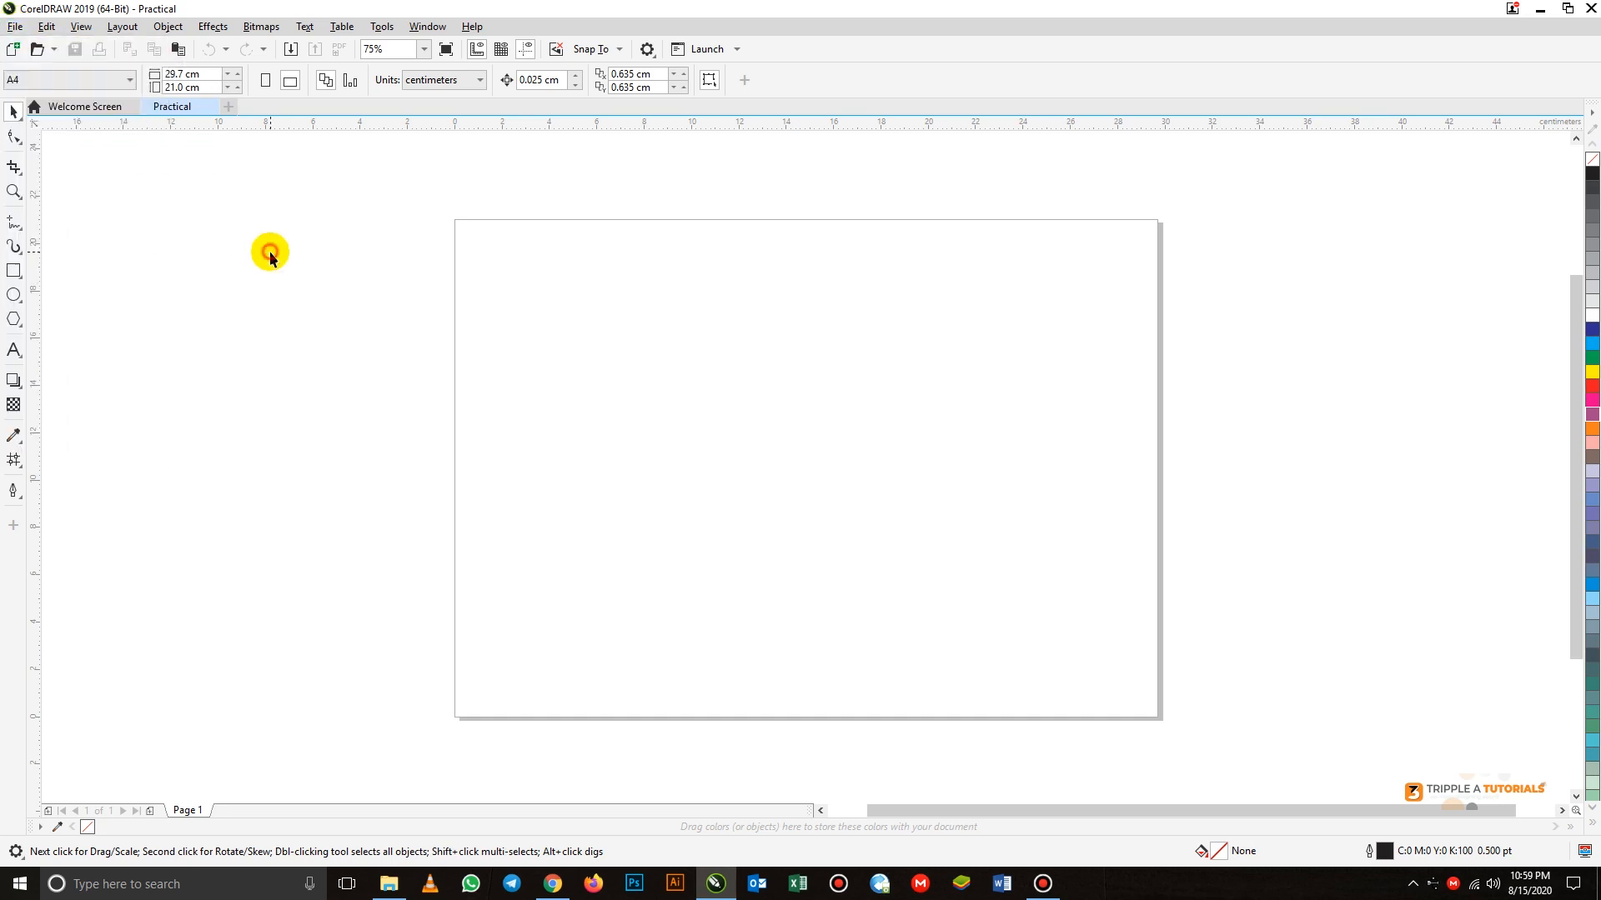
left_click(13, 52)
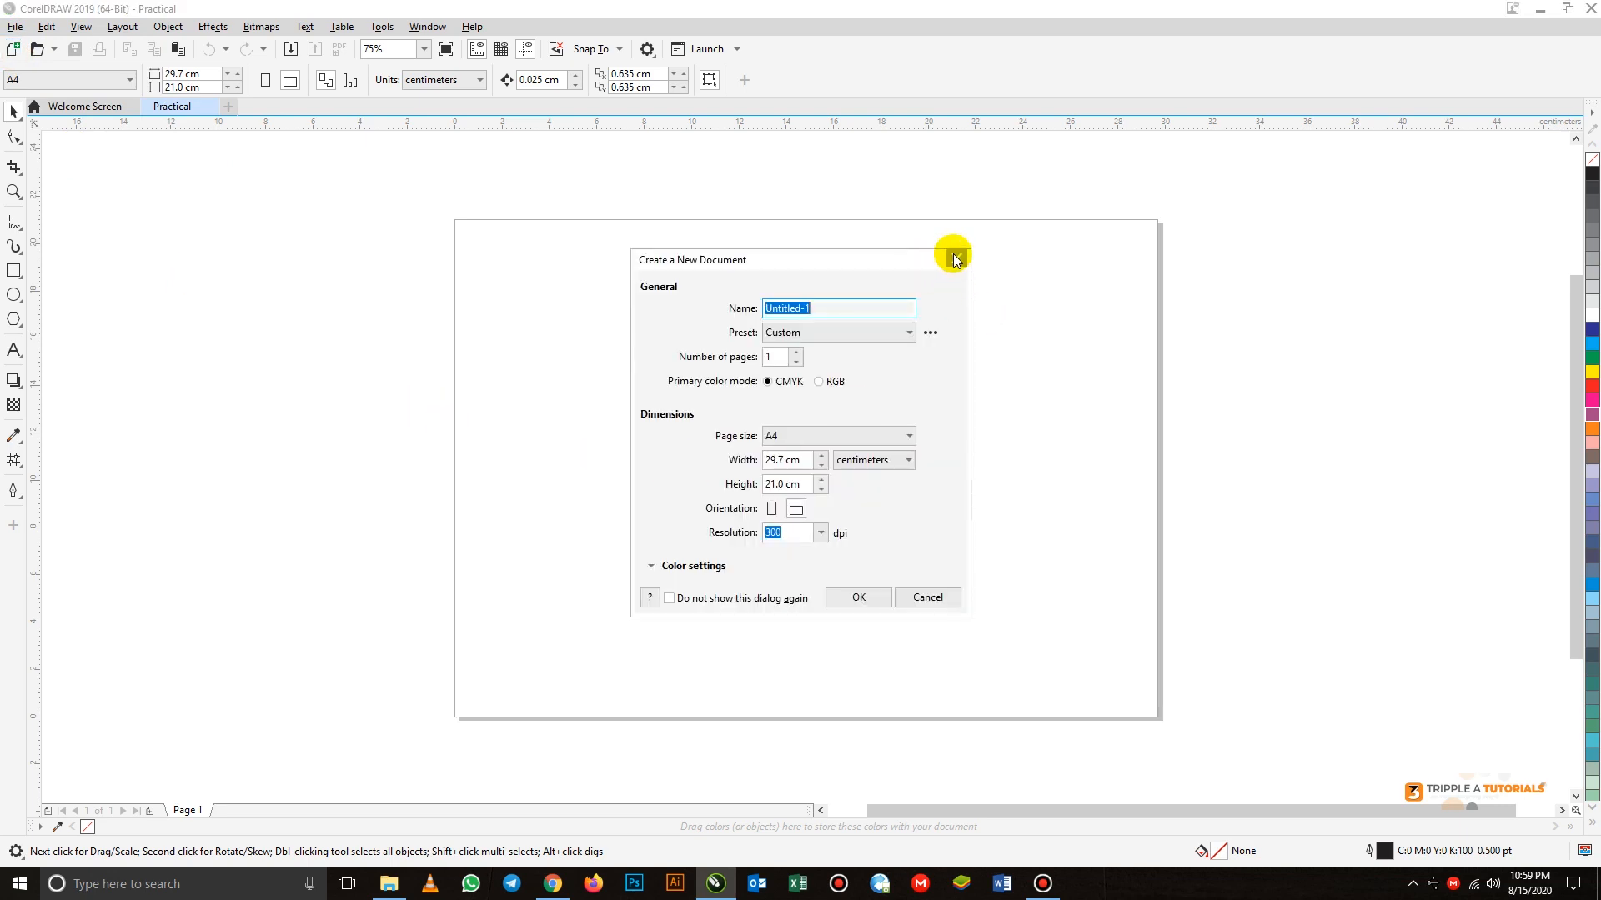
left_click(955, 258)
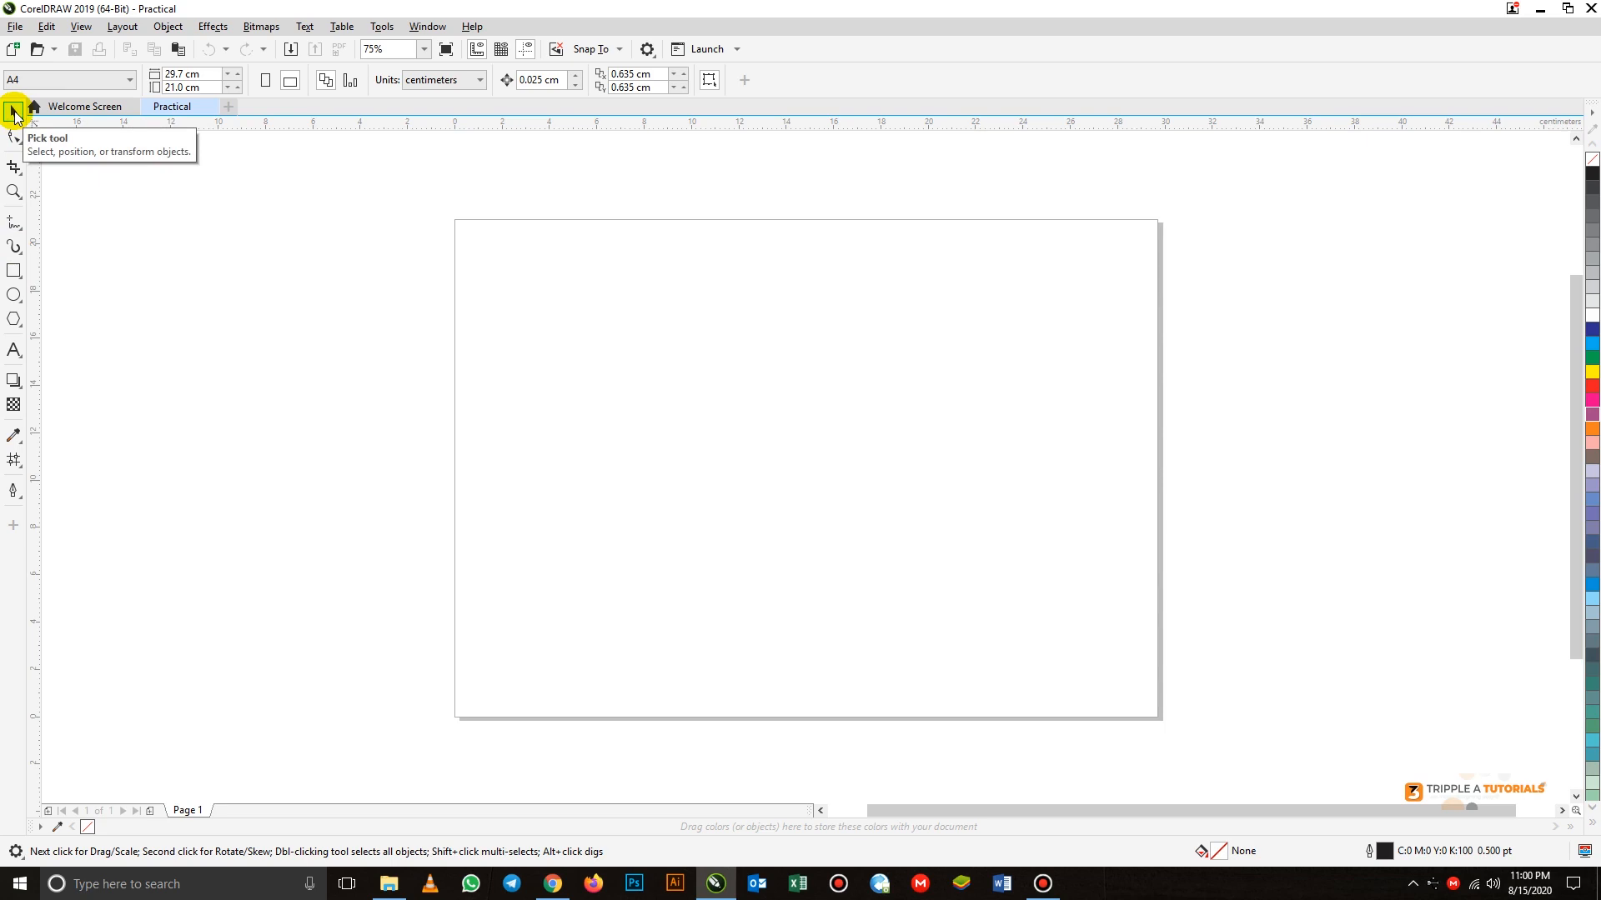
Draw a rectangle about 13.2 cm wide and 8.4 cm high around the upper middle of the page
left_click(15, 271)
left_click_drag(594, 325, 909, 525)
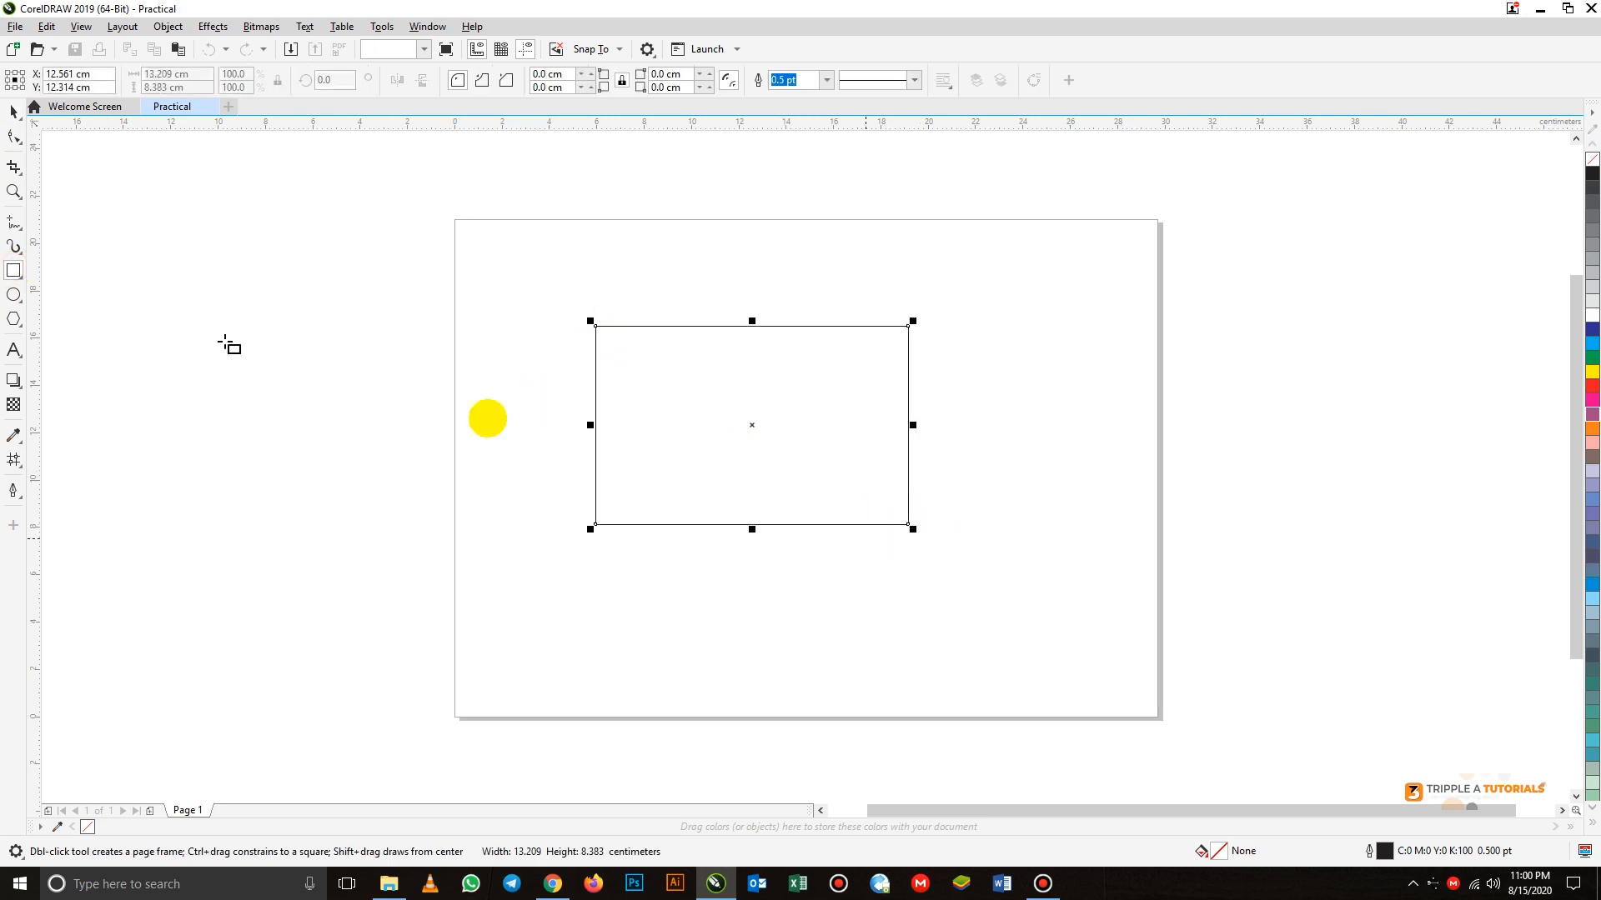
Scale the rectangle down from its lower-left corner to about 12.6 × 8.0 cm and move it about 3.3 cm to the right
left_click(13, 110)
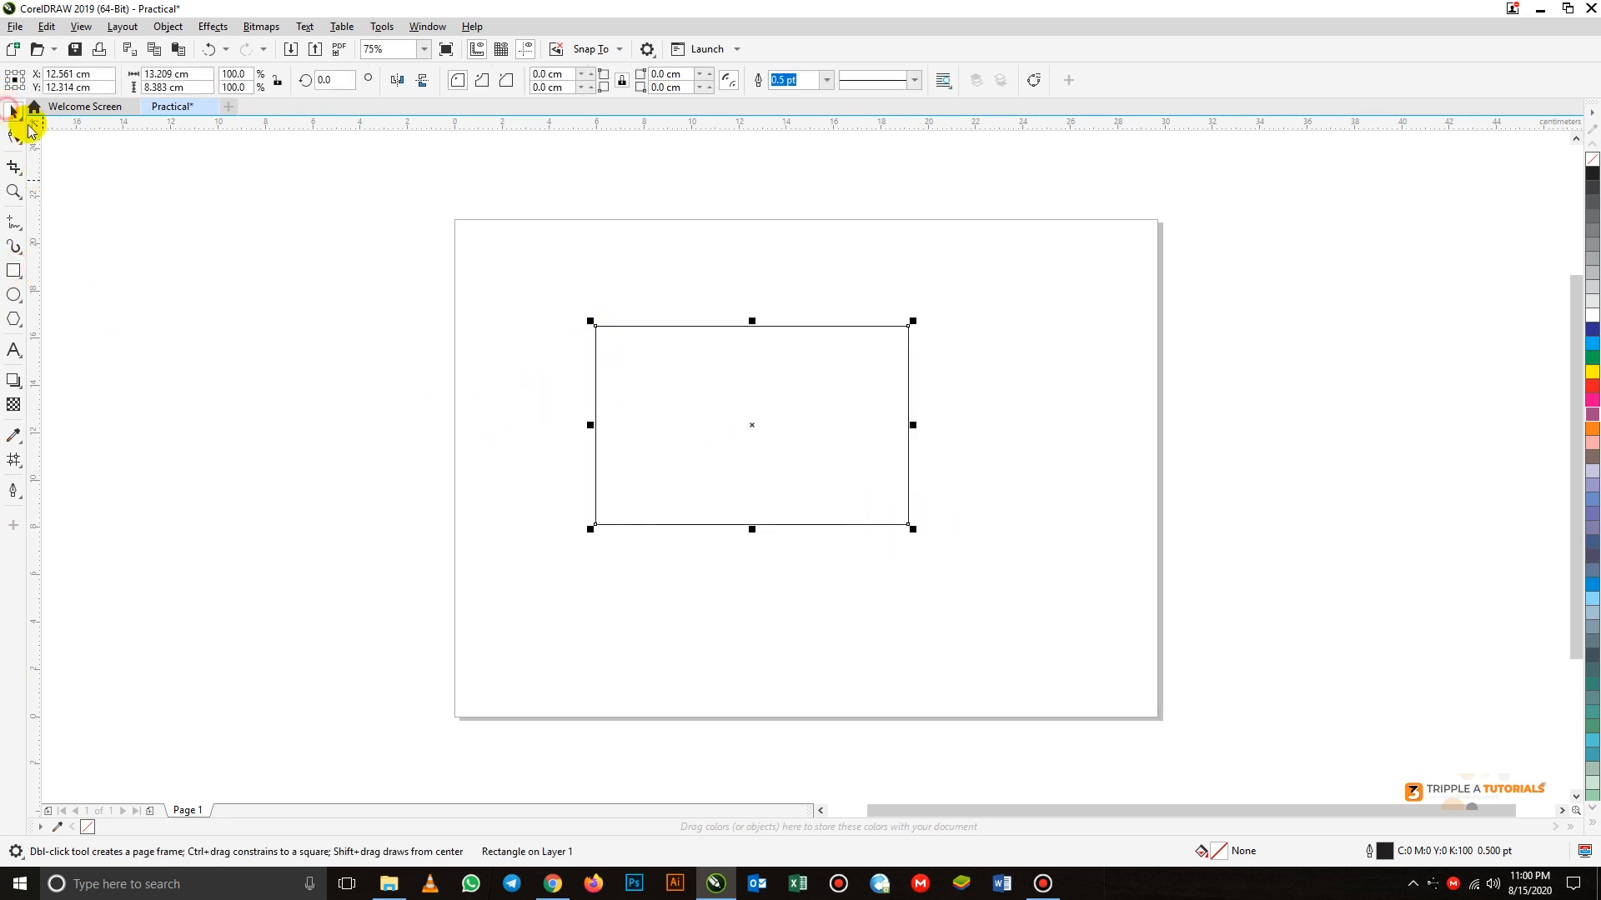
left_click(585, 529)
left_click(594, 527)
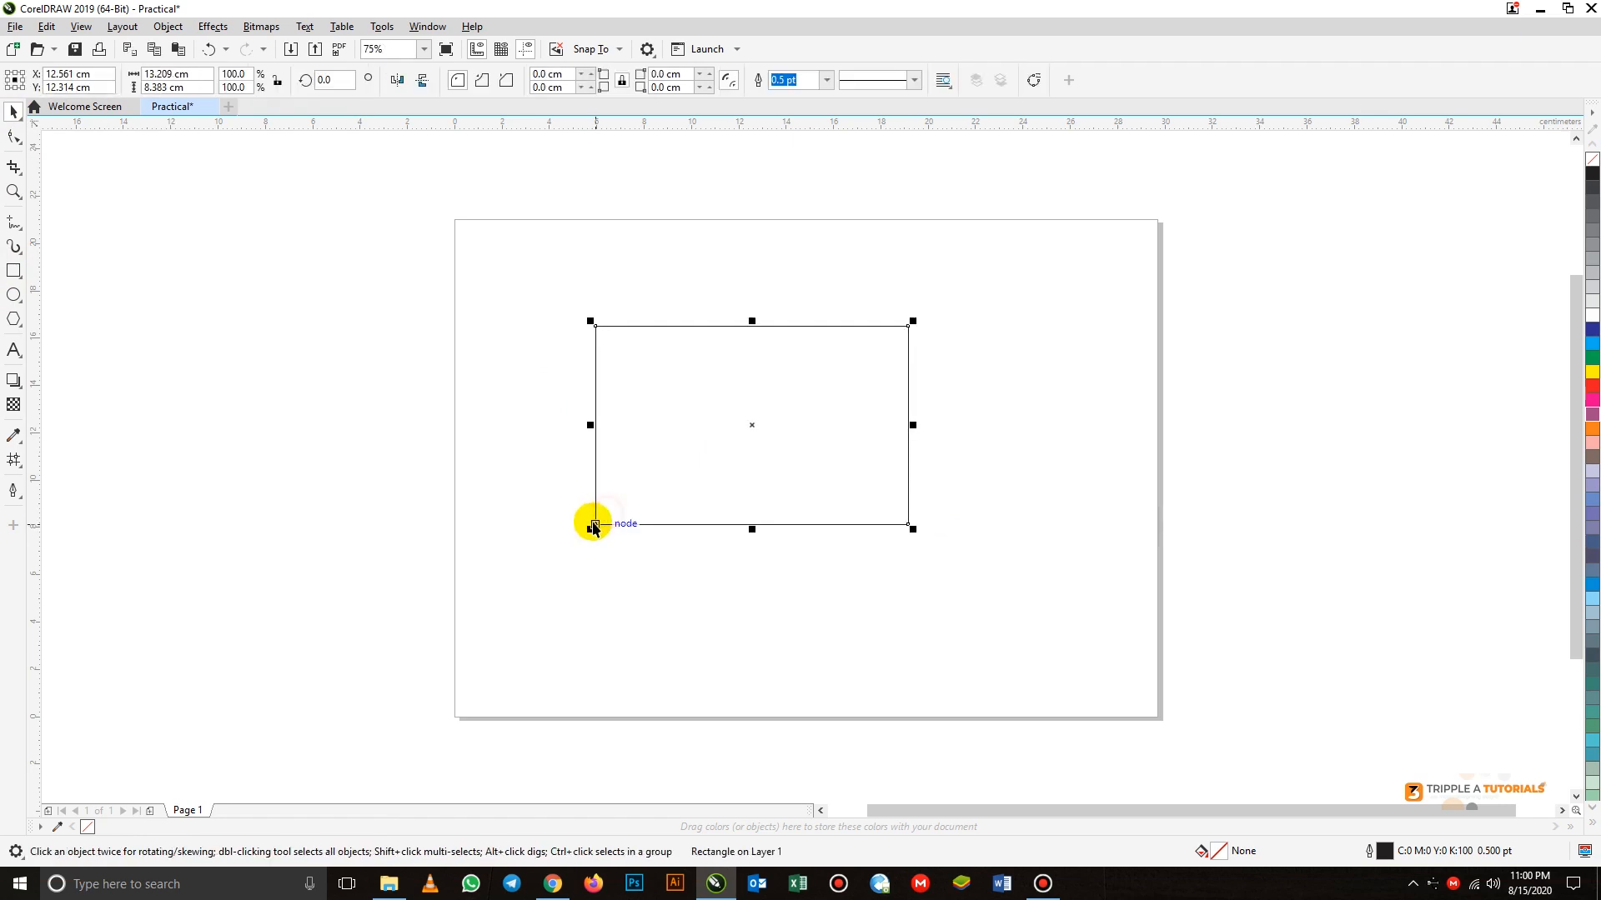
mouse_move(592, 528)
left_mouse_down()
mouse_move(736, 472)
mouse_move(738, 438)
mouse_move(607, 550)
left_mouse_up()
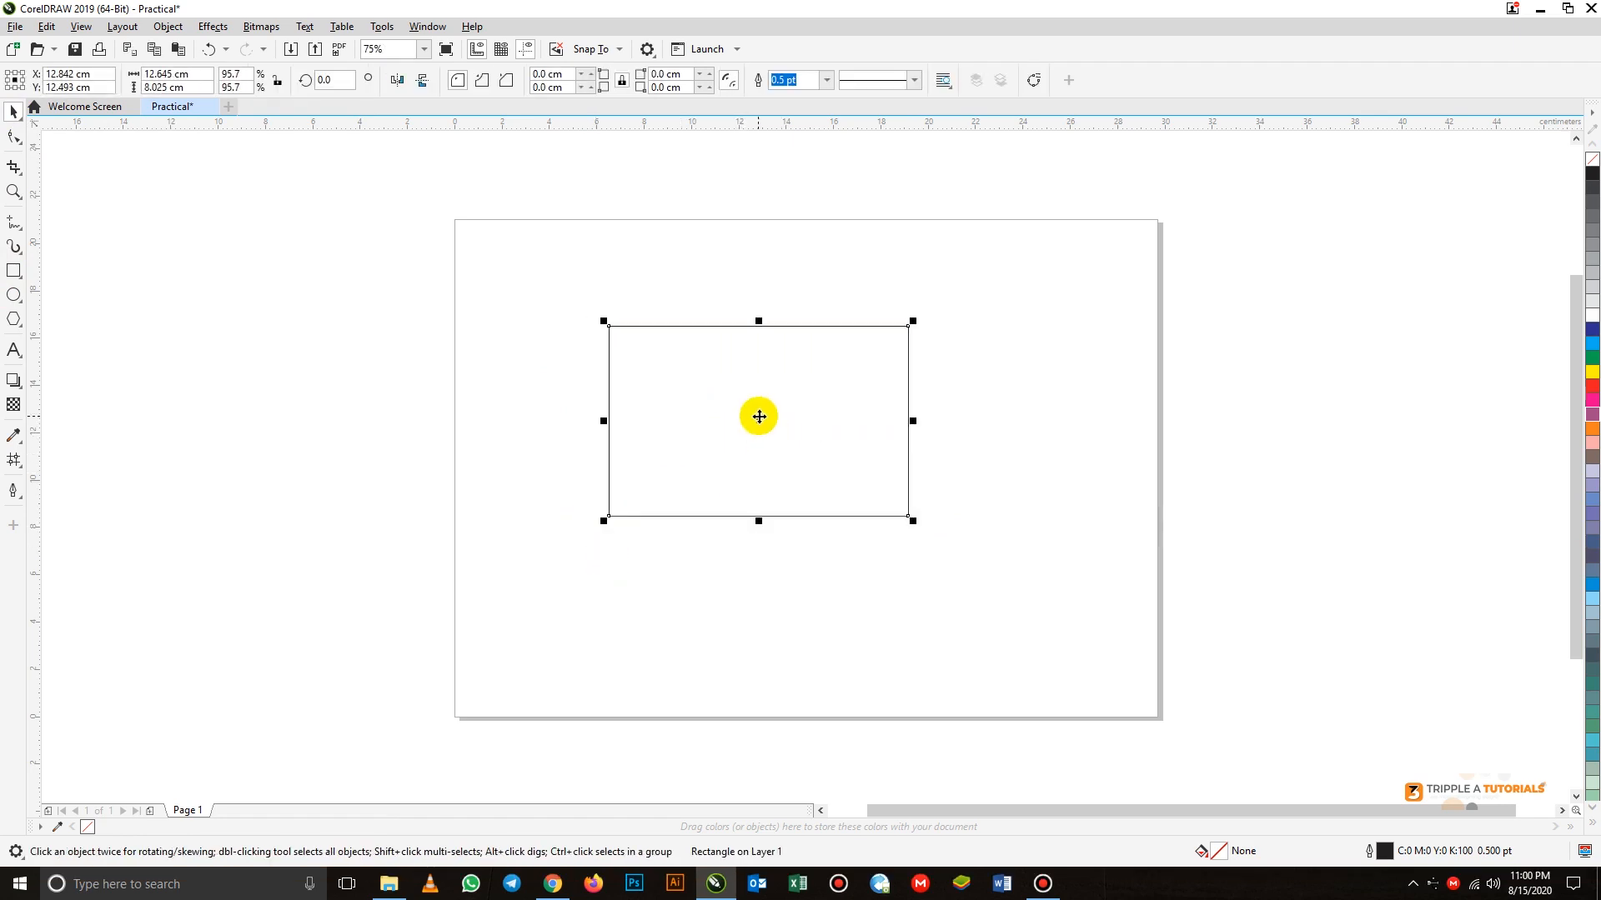
left_click_drag(759, 417, 837, 434)
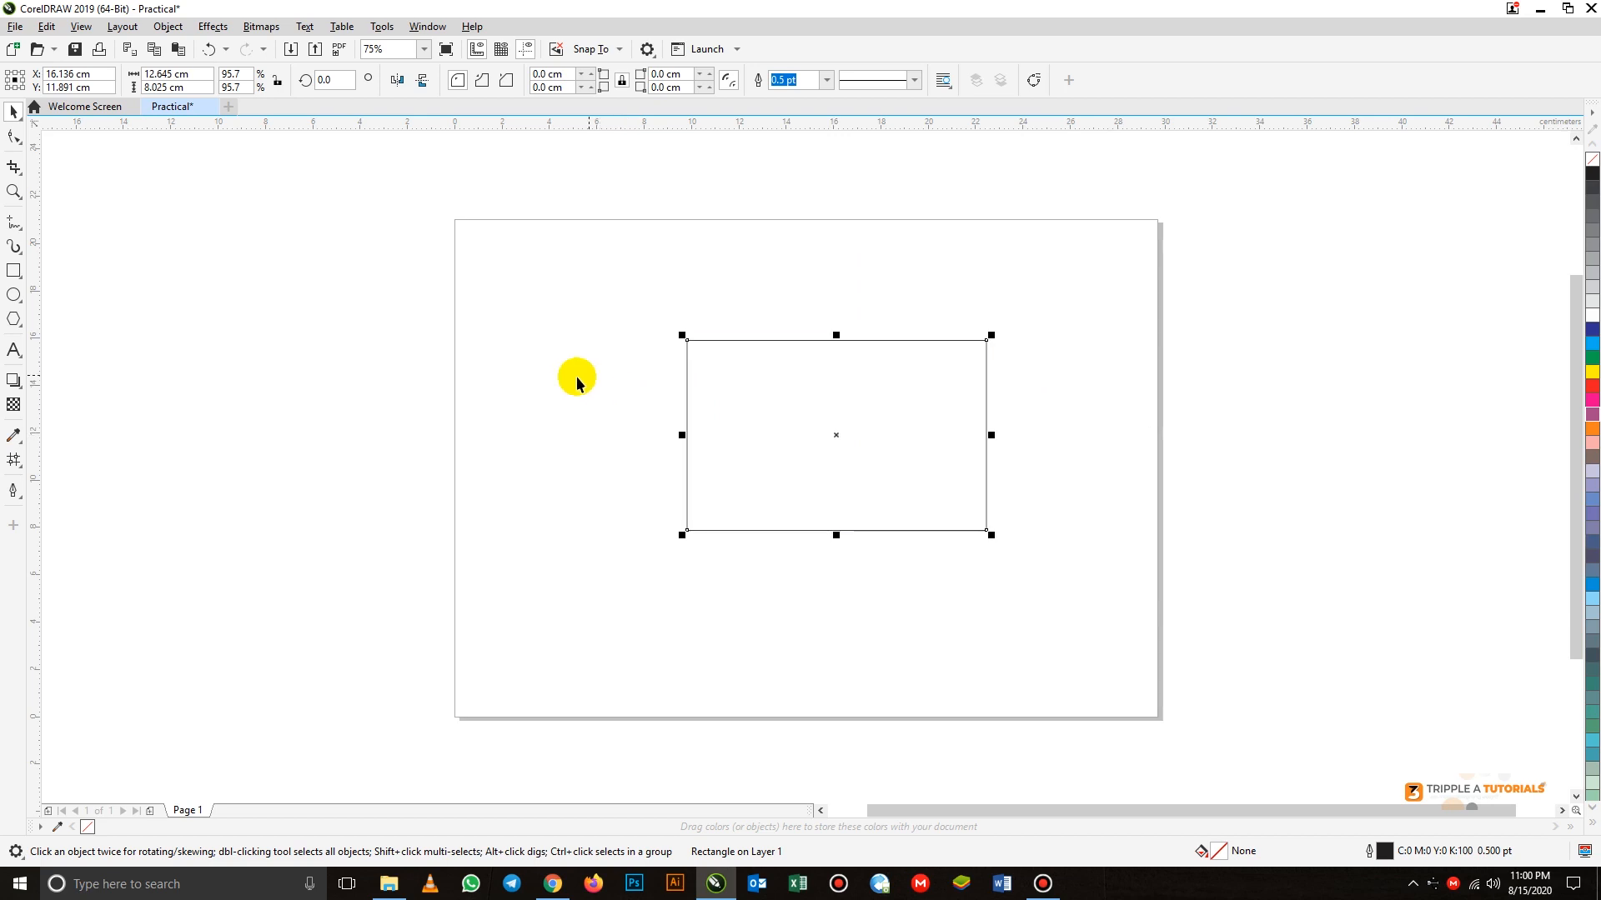
Try rounding the rectangle's four corners to a radius of about 1.12 cm with the Shape tool and undo the rounding
left_click(14, 137)
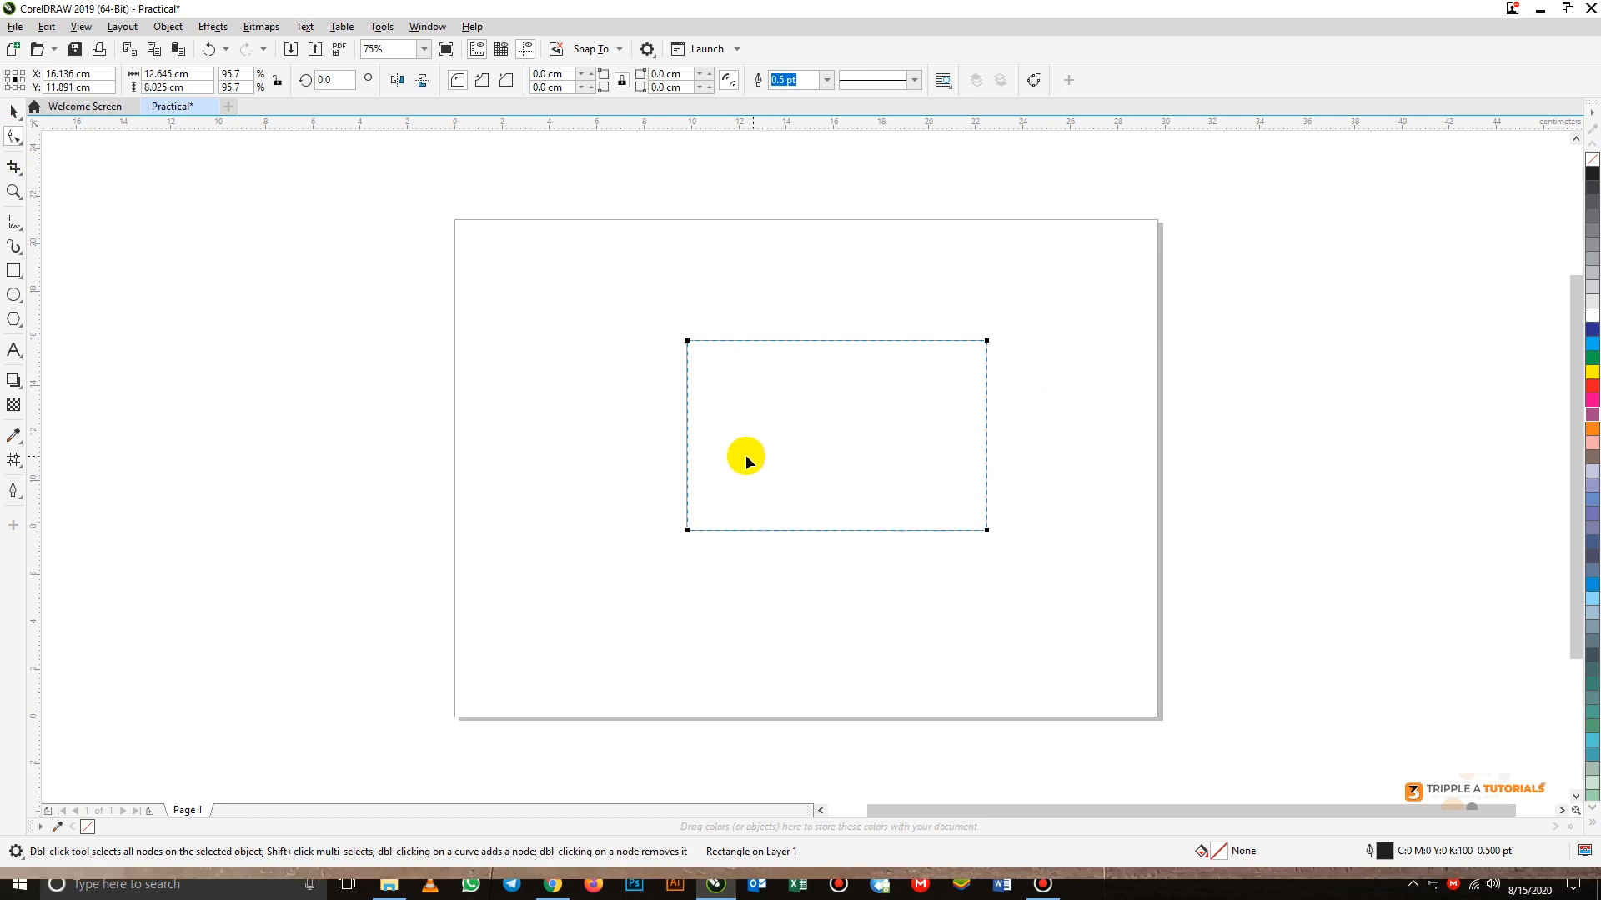
left_click(687, 341)
left_click_drag(687, 341, 687, 367)
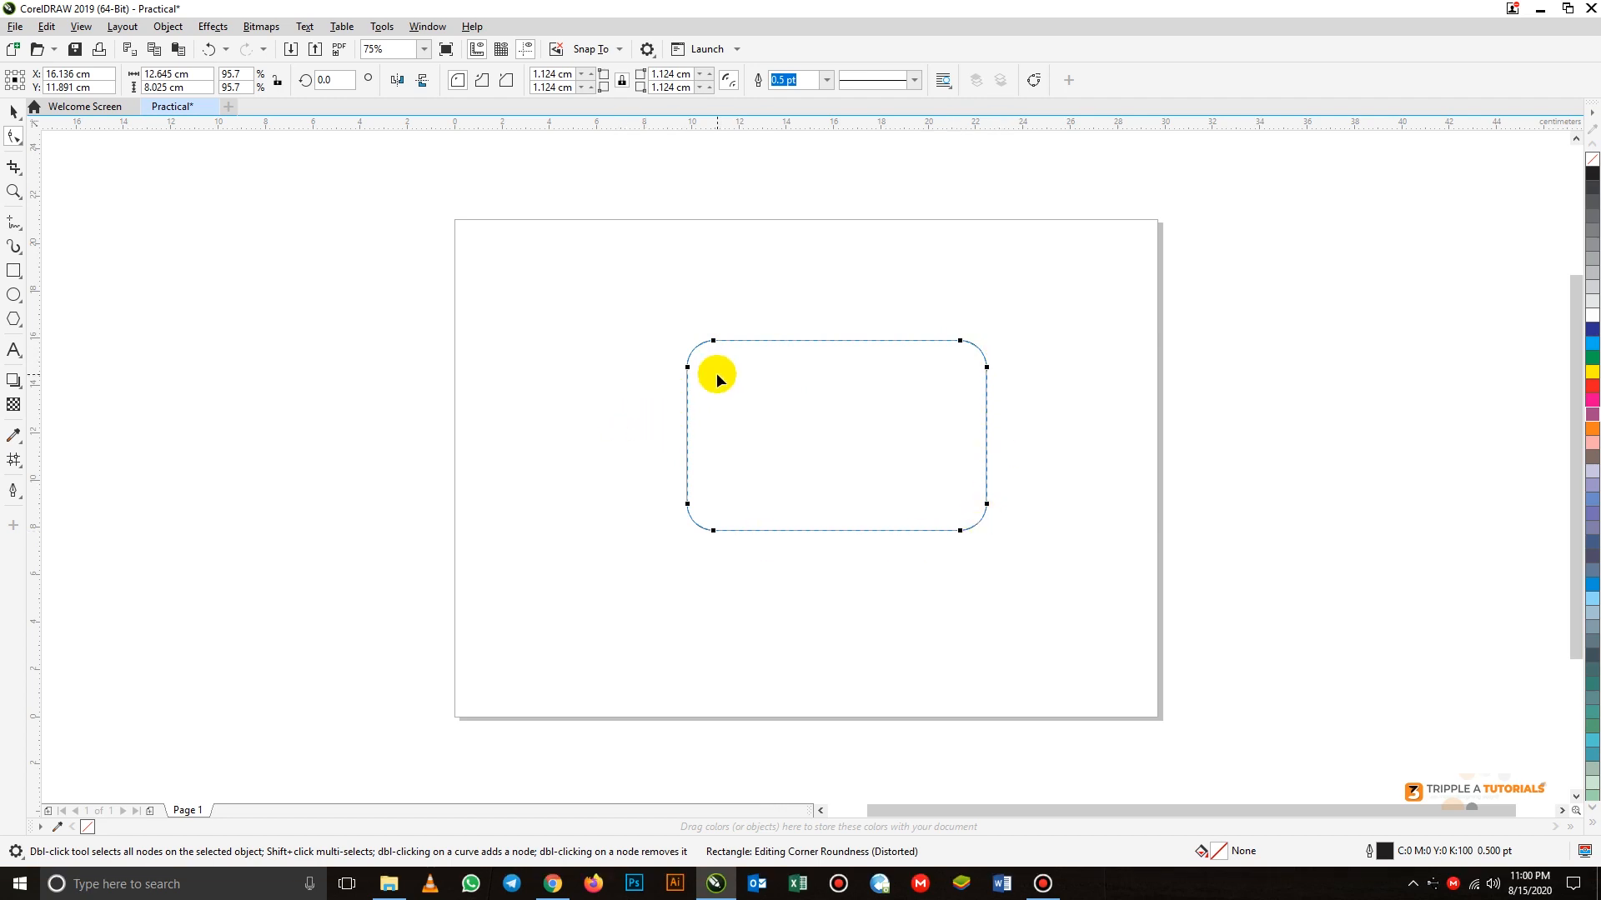
key("ctrl+z")
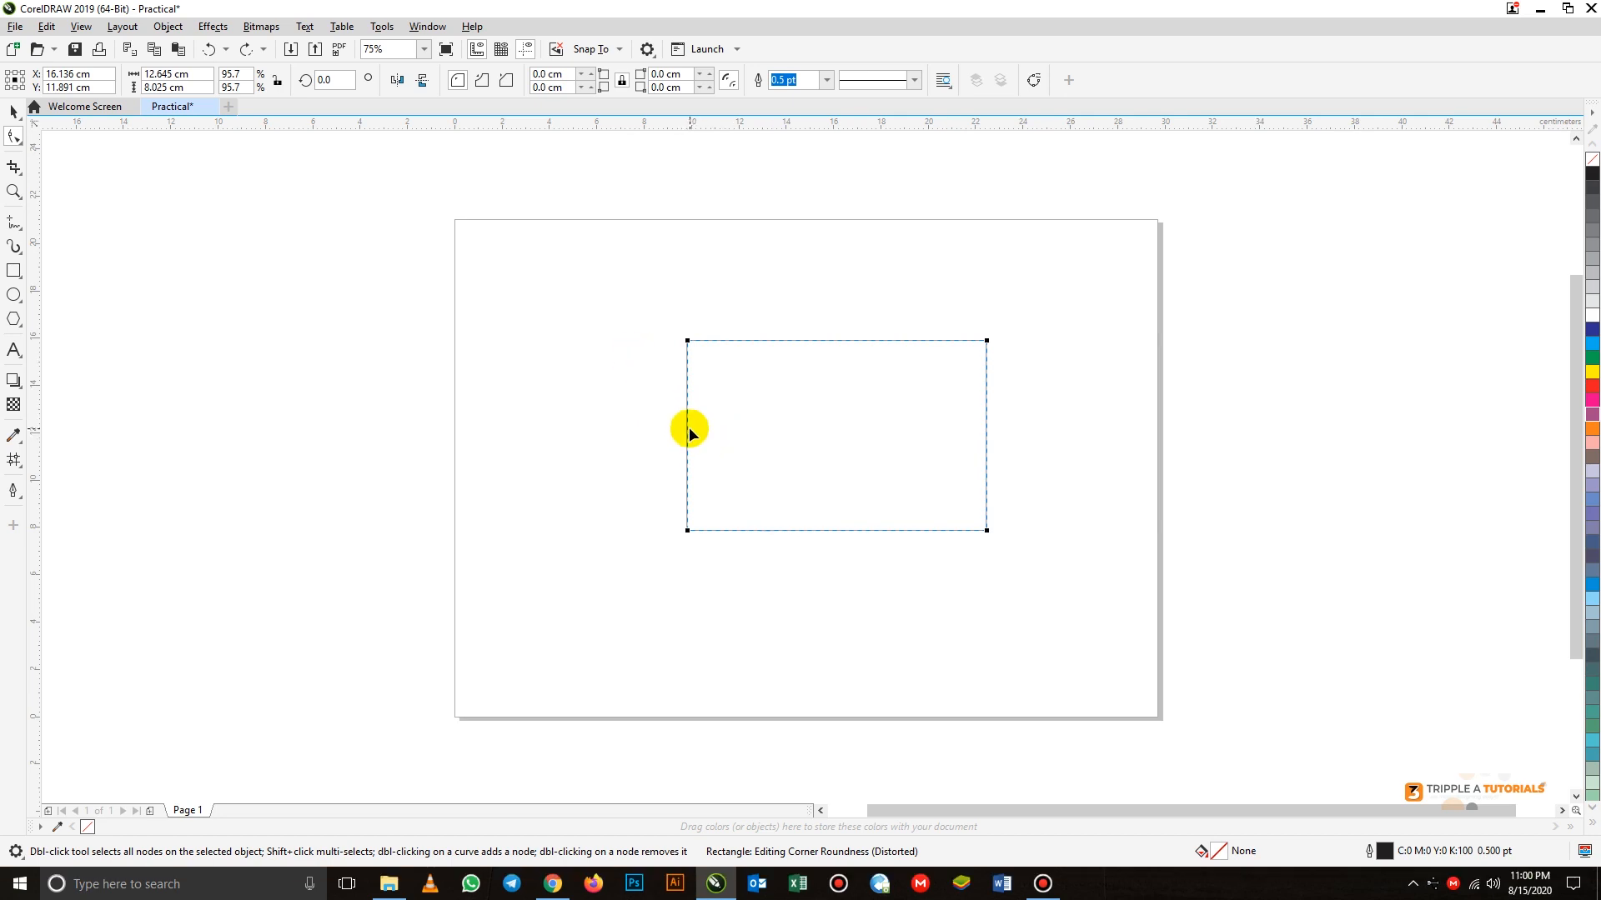
Convert the rectangle to curves, turning its left edge into a curved segment bent into an S shape
left_click(169, 25)
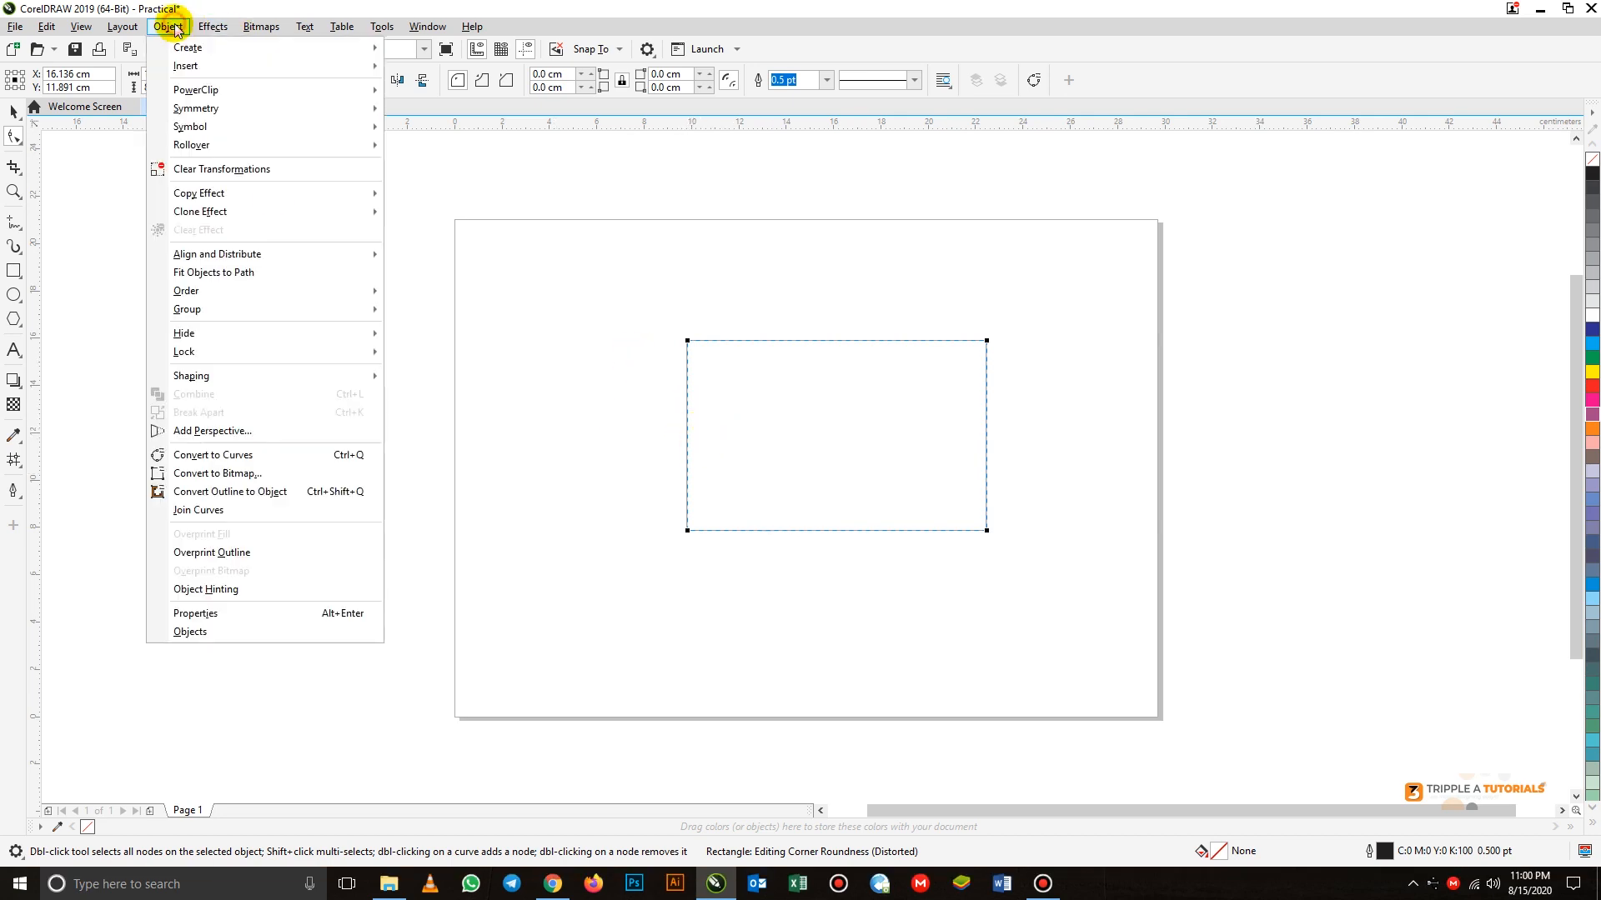
left_click(238, 461)
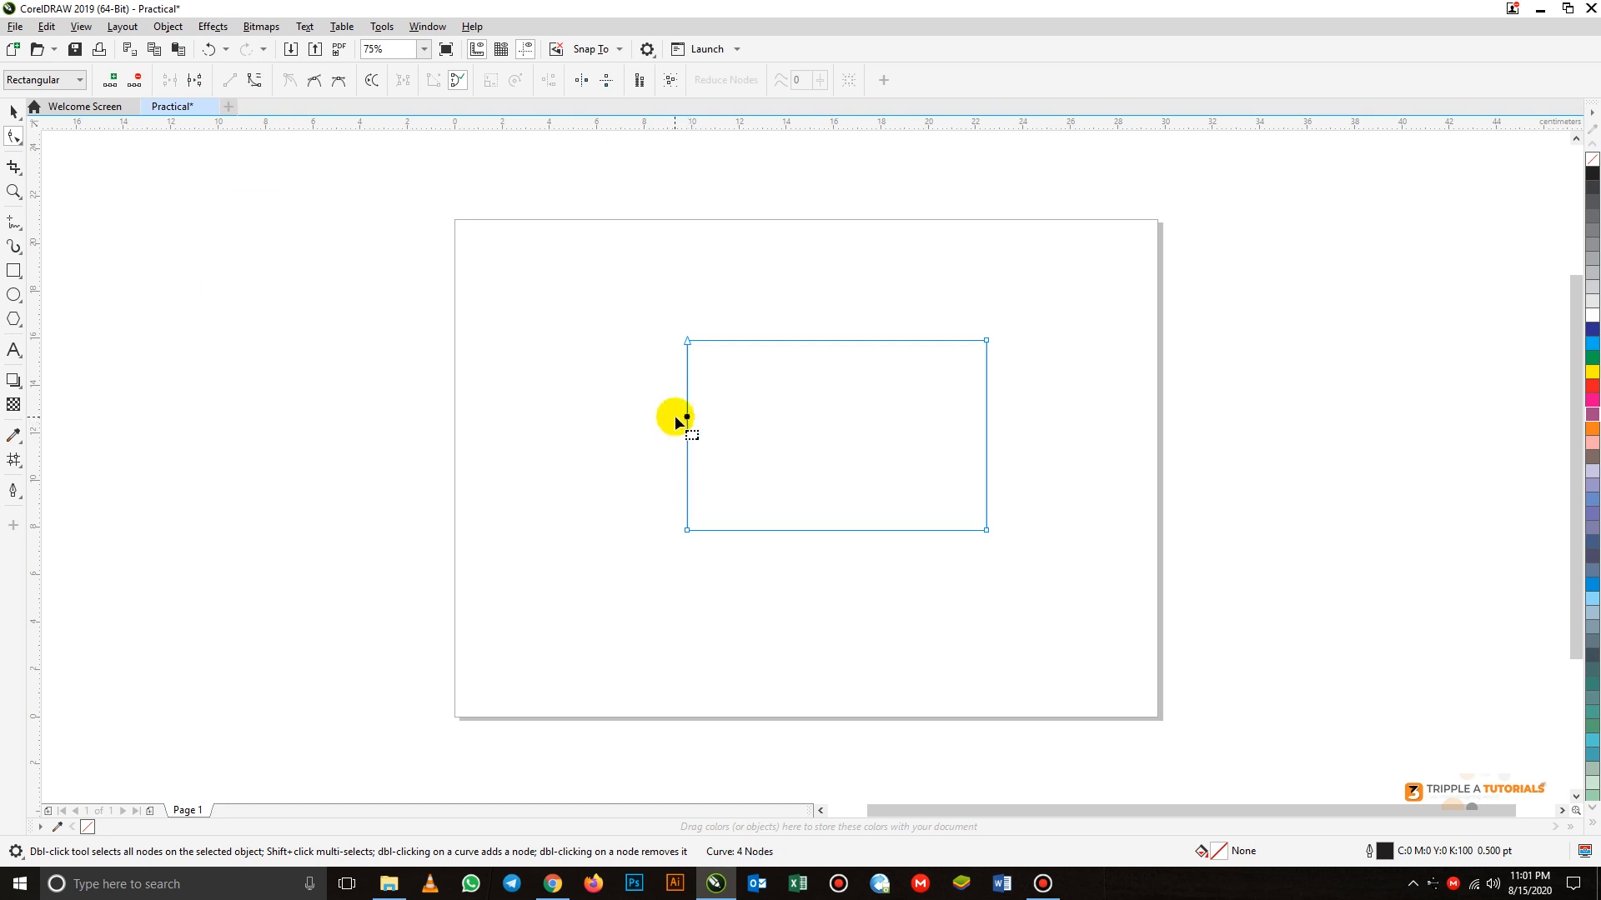
left_click(254, 79)
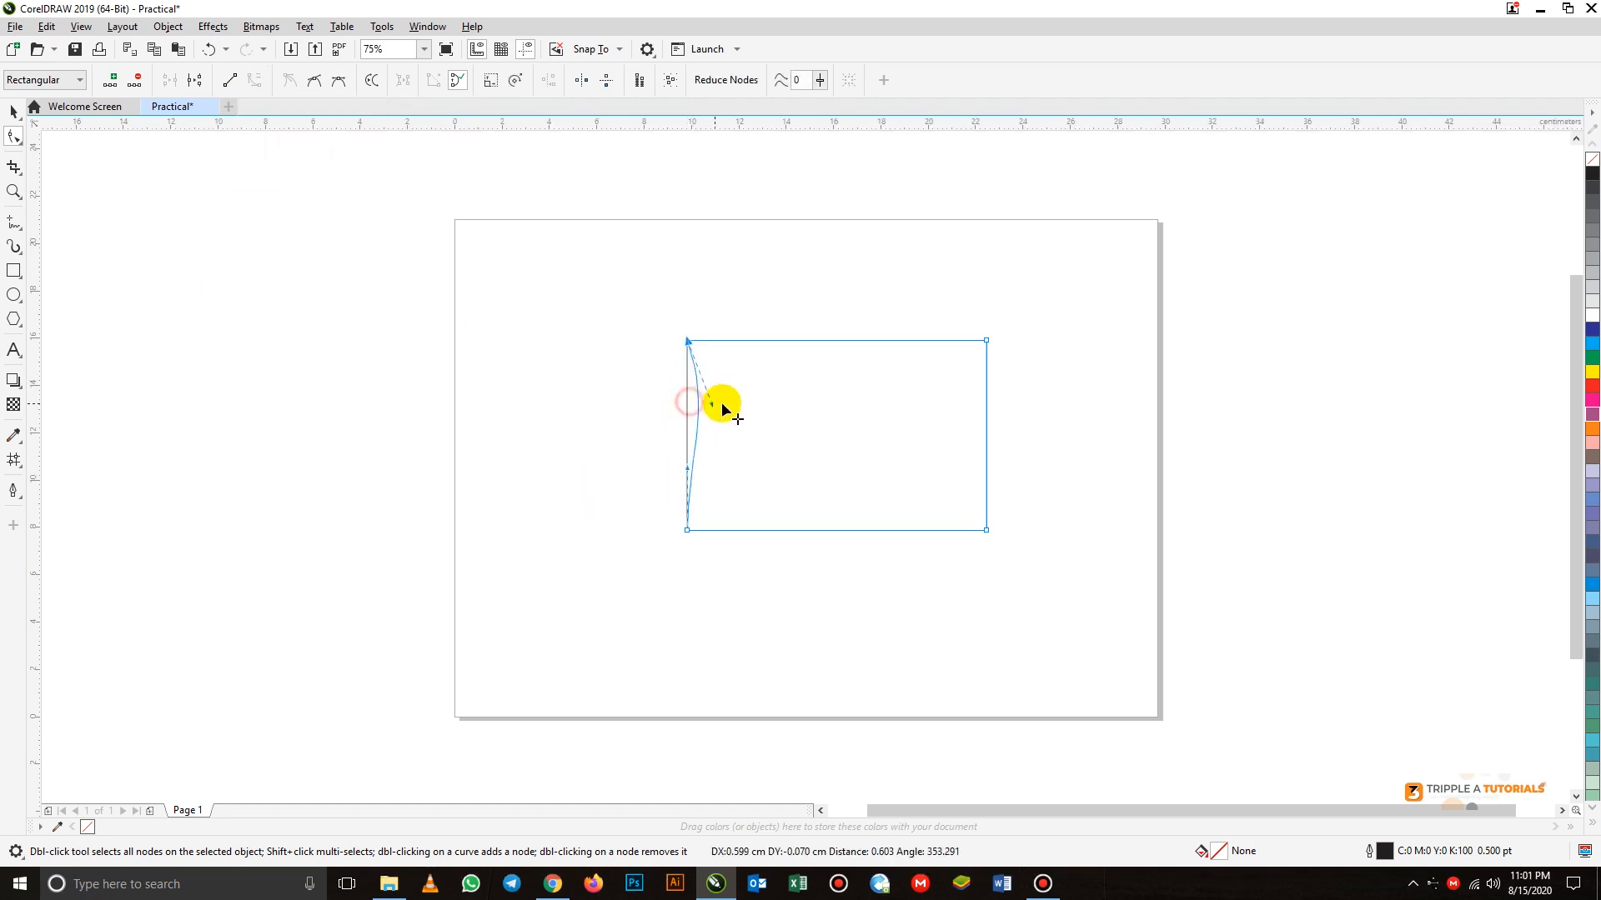
left_click_drag(722, 405, 638, 469)
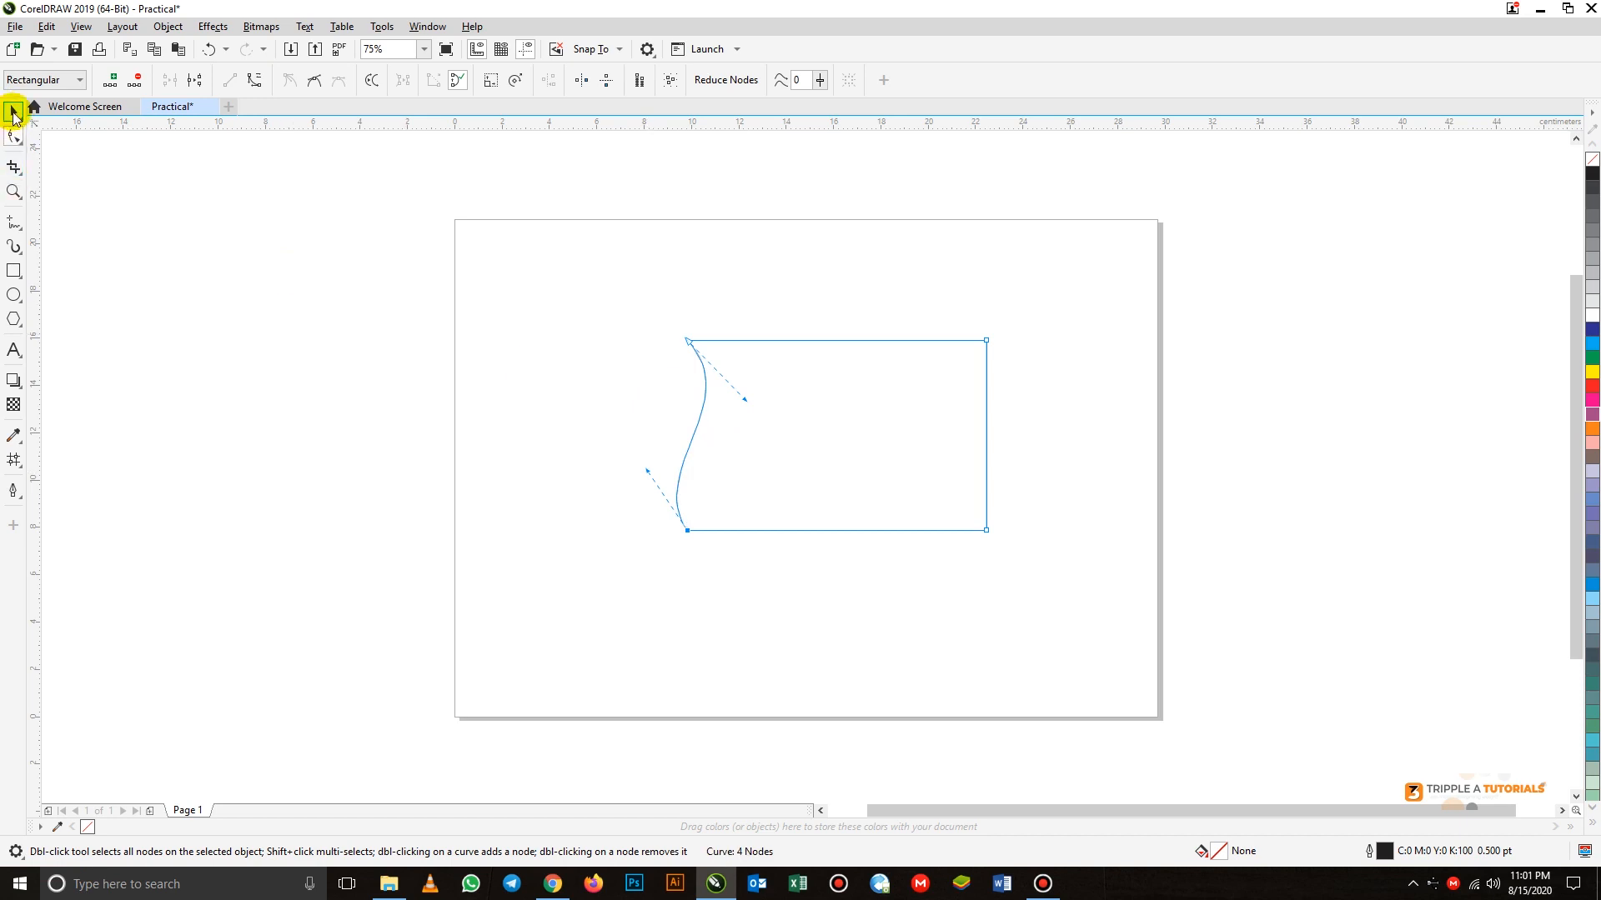
Move the reshaped object up and to the left, with its center at about X 13.3 cm, Y 13.6 cm
left_click(13, 112)
left_click_drag(846, 415, 785, 377)
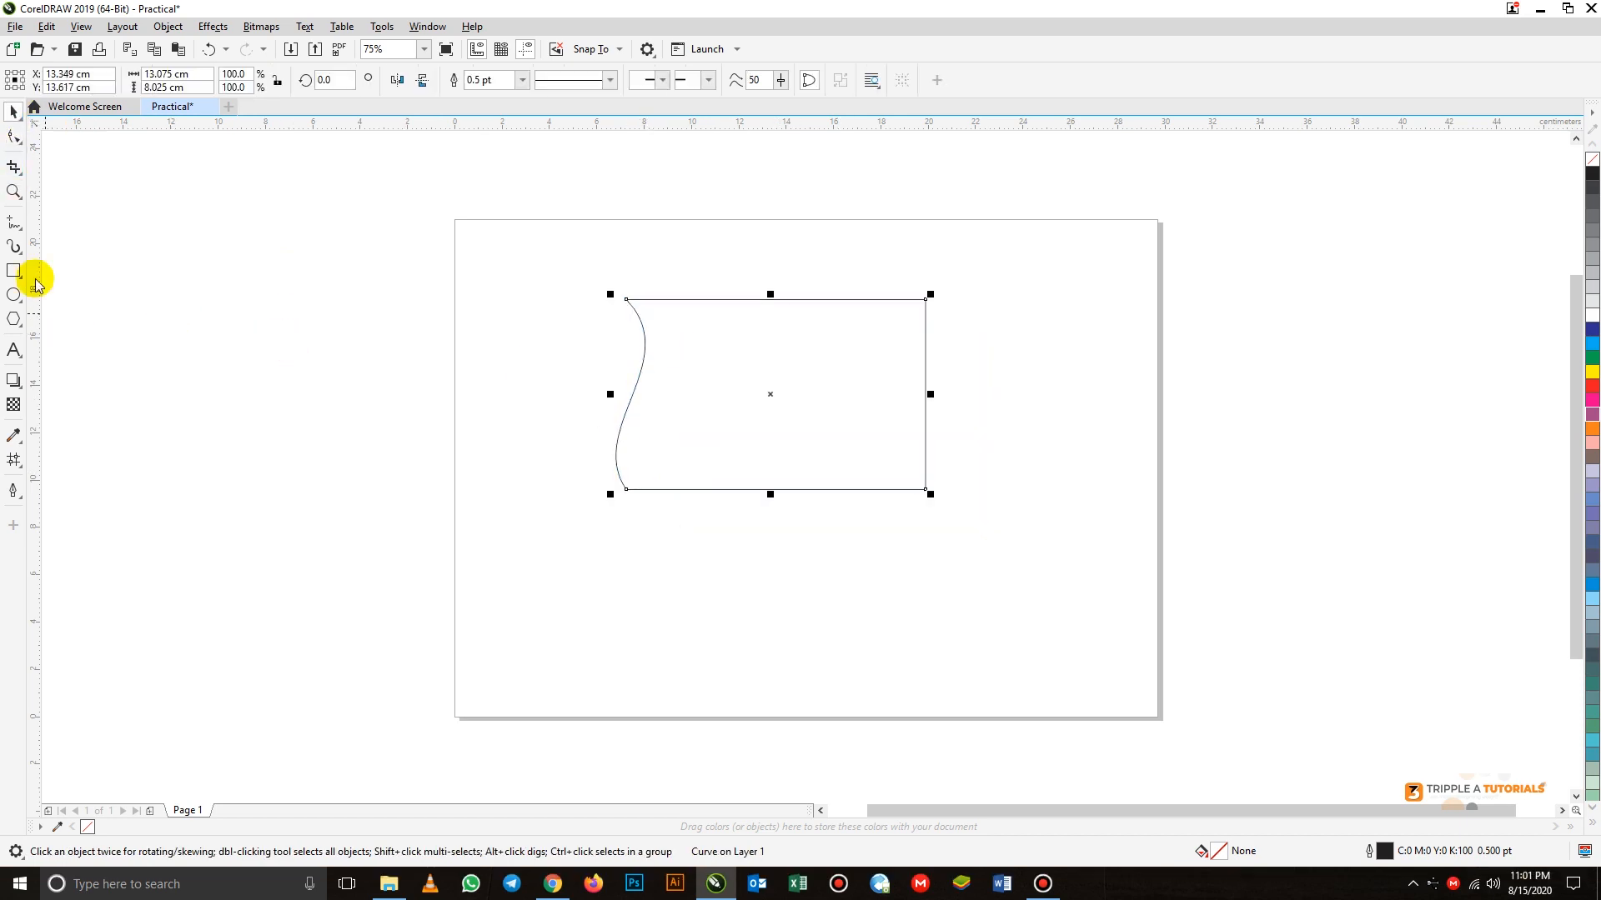
Try cropping the shape to an area about 8.2 × 6.6 cm over its upper-left part and undo the crop
left_click(14, 167)
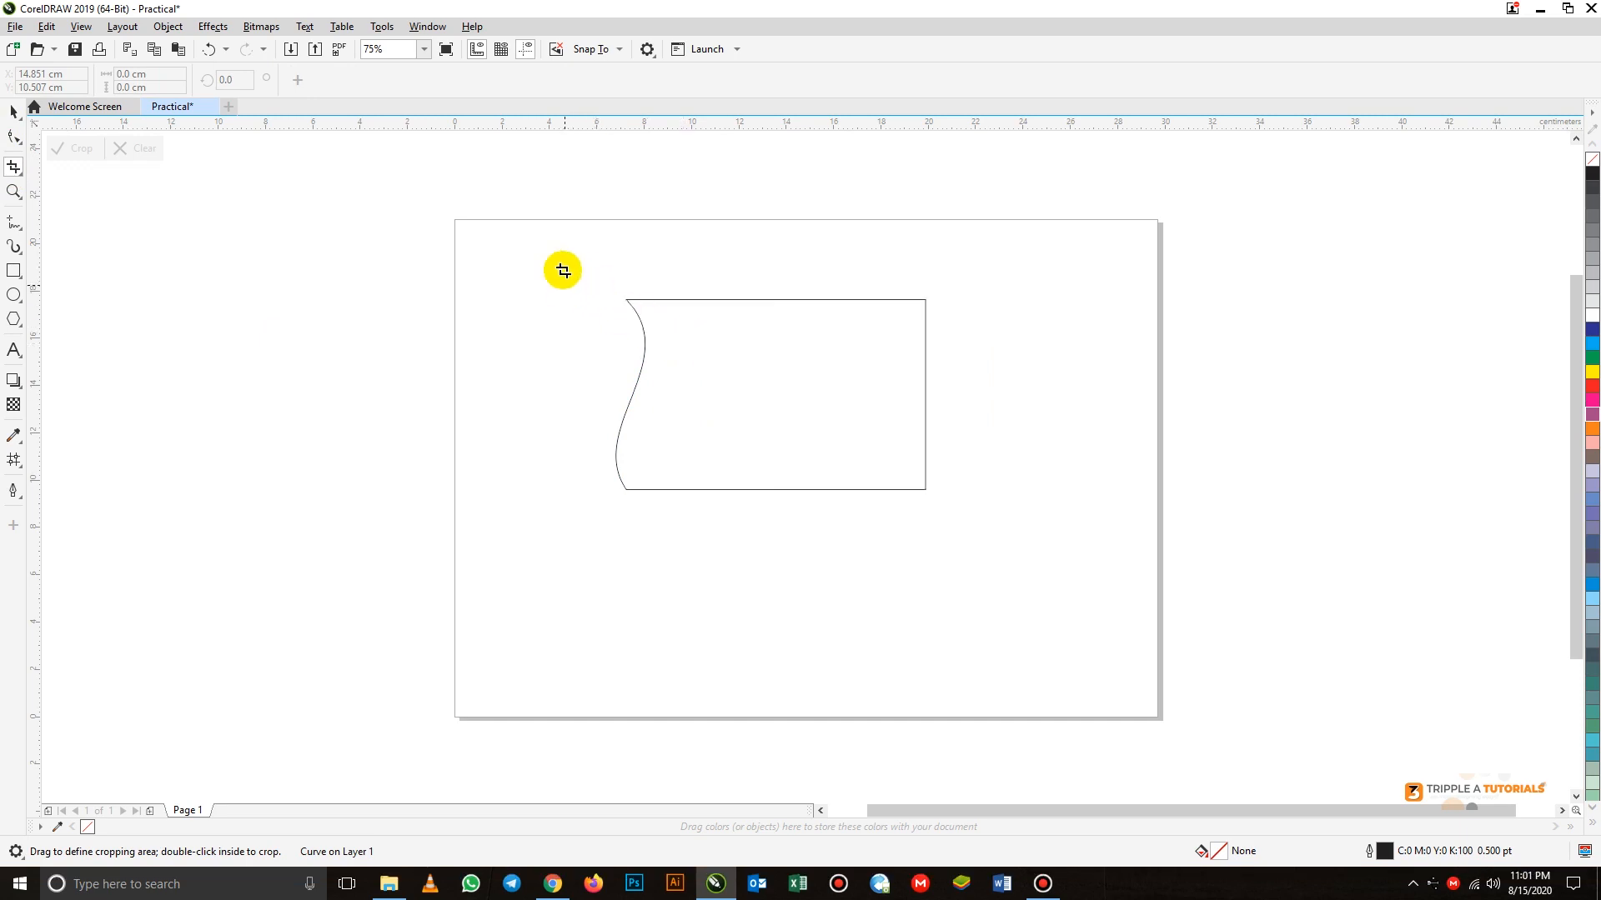
left_click_drag(563, 270, 757, 425)
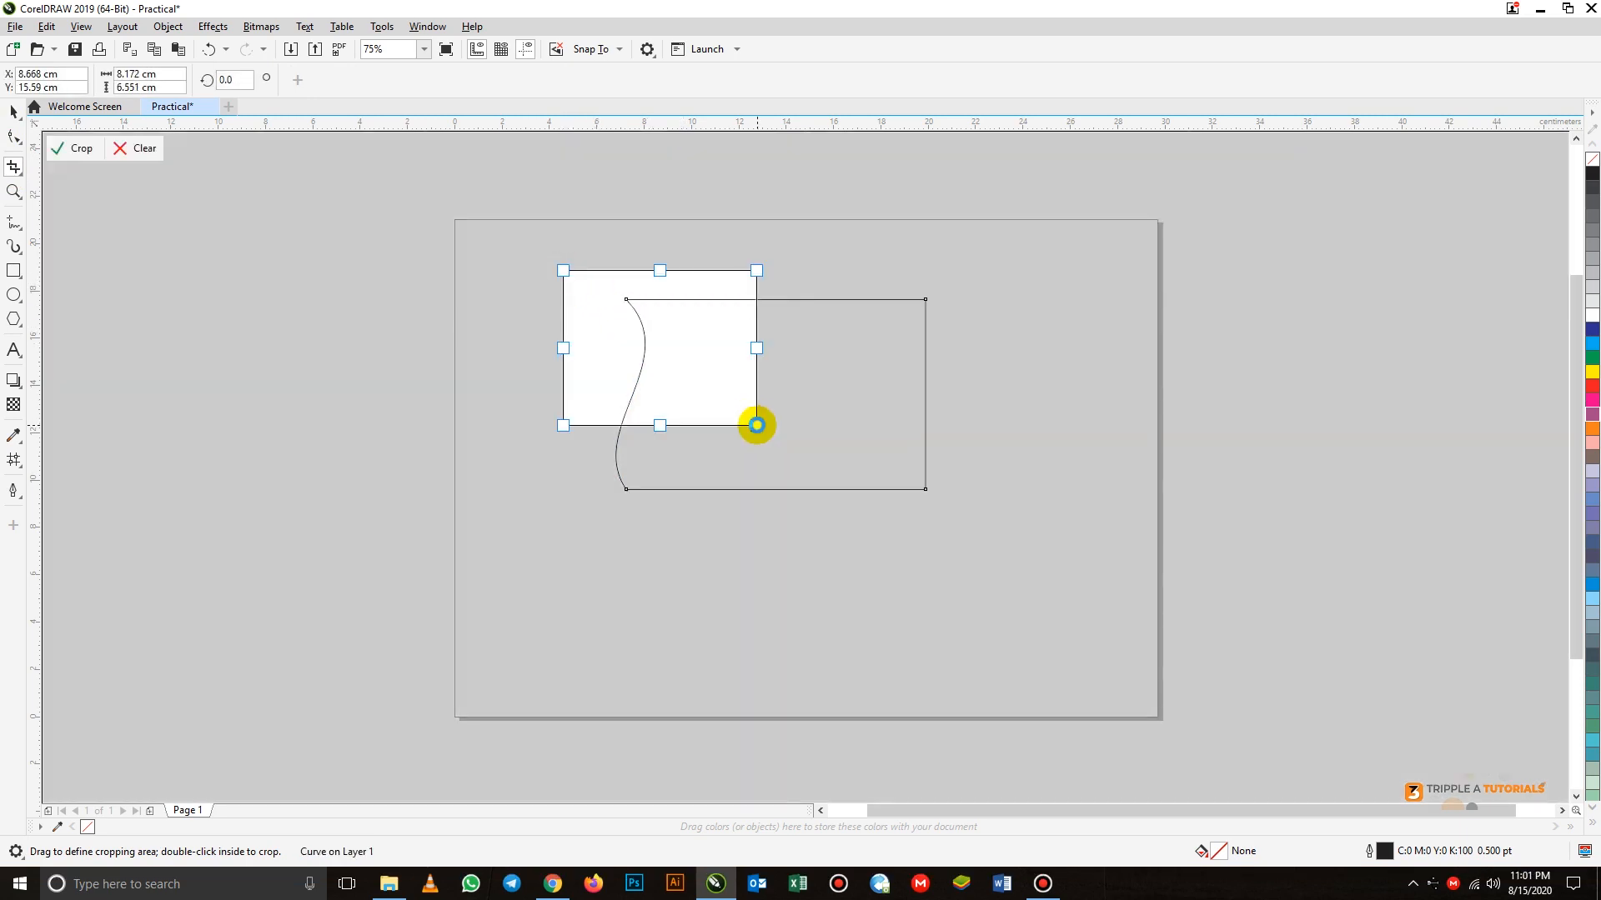
key("Return")
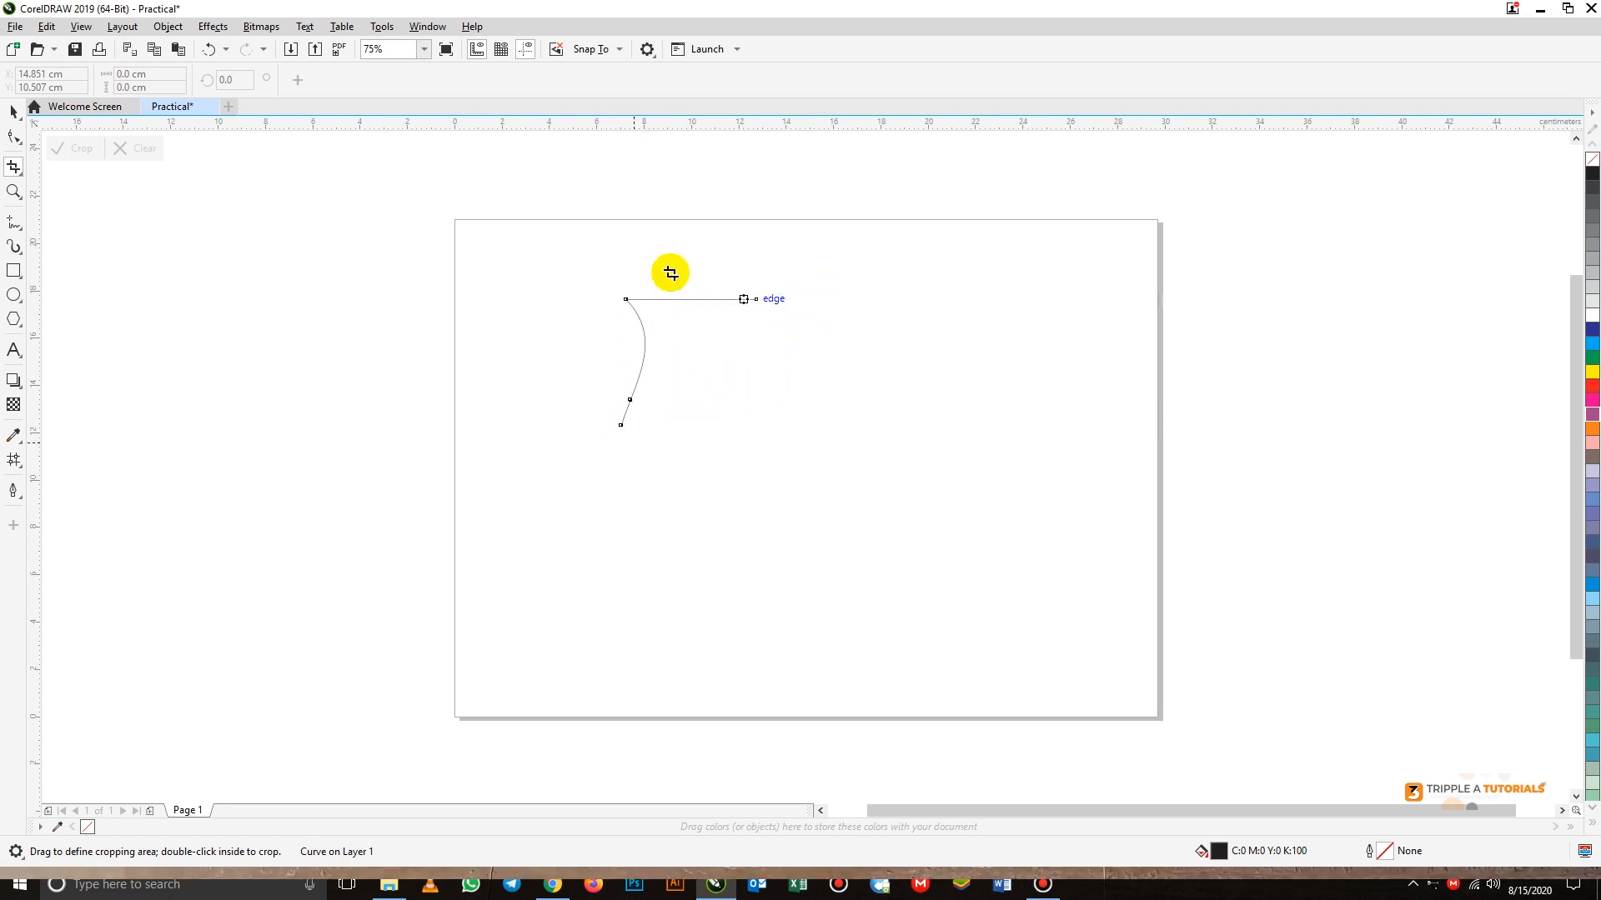
key("ctrl+z")
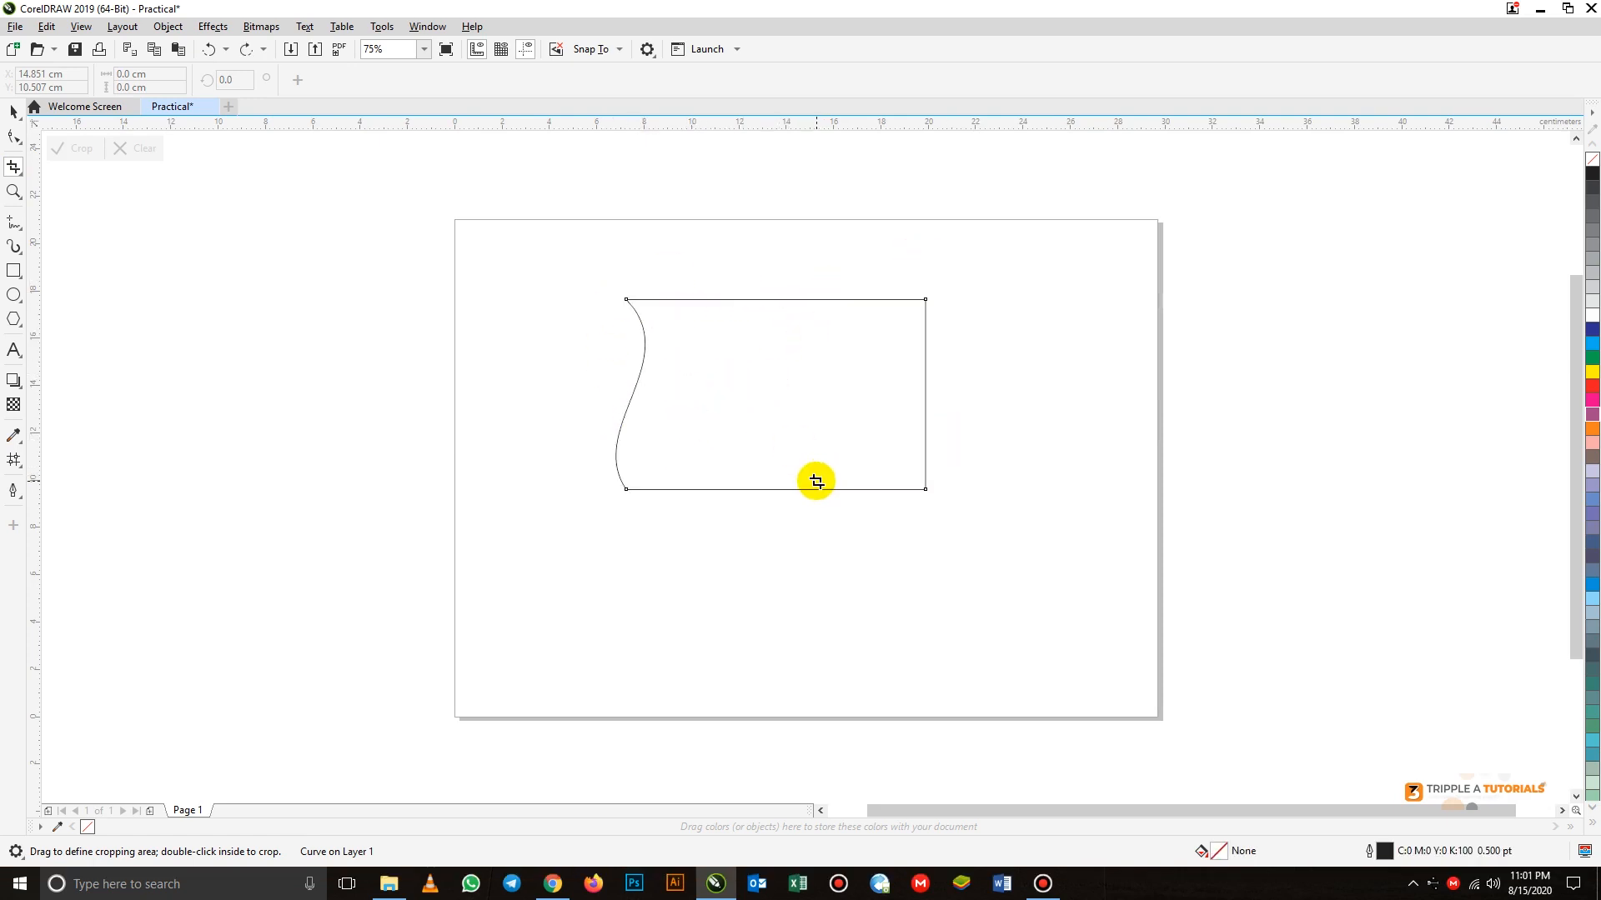
left_click(20, 200)
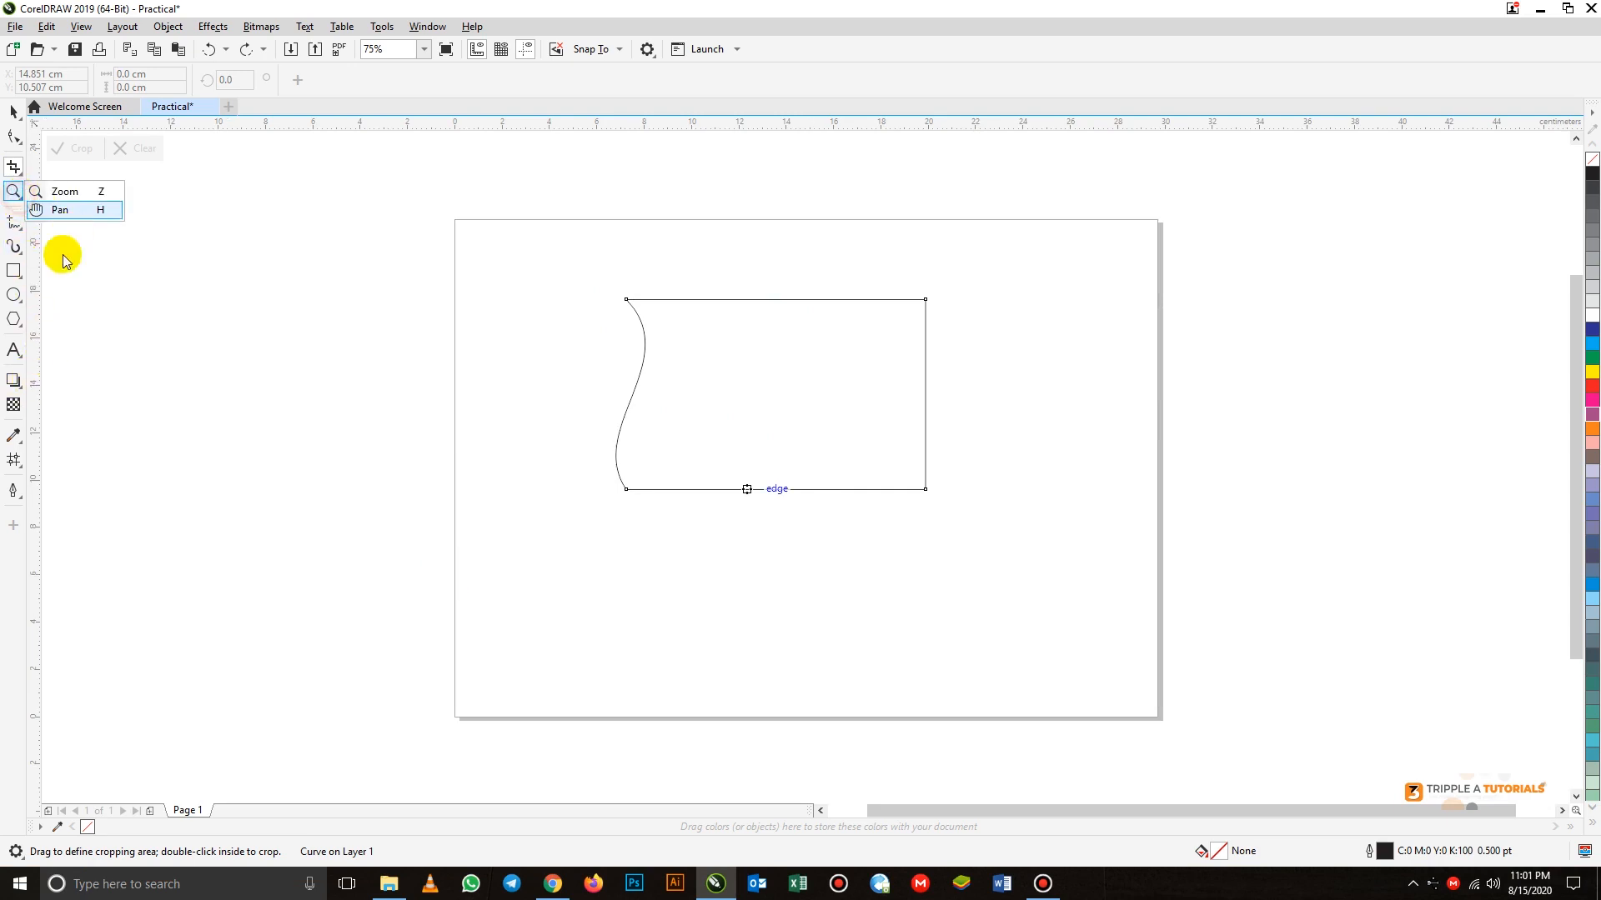
left_click(147, 291)
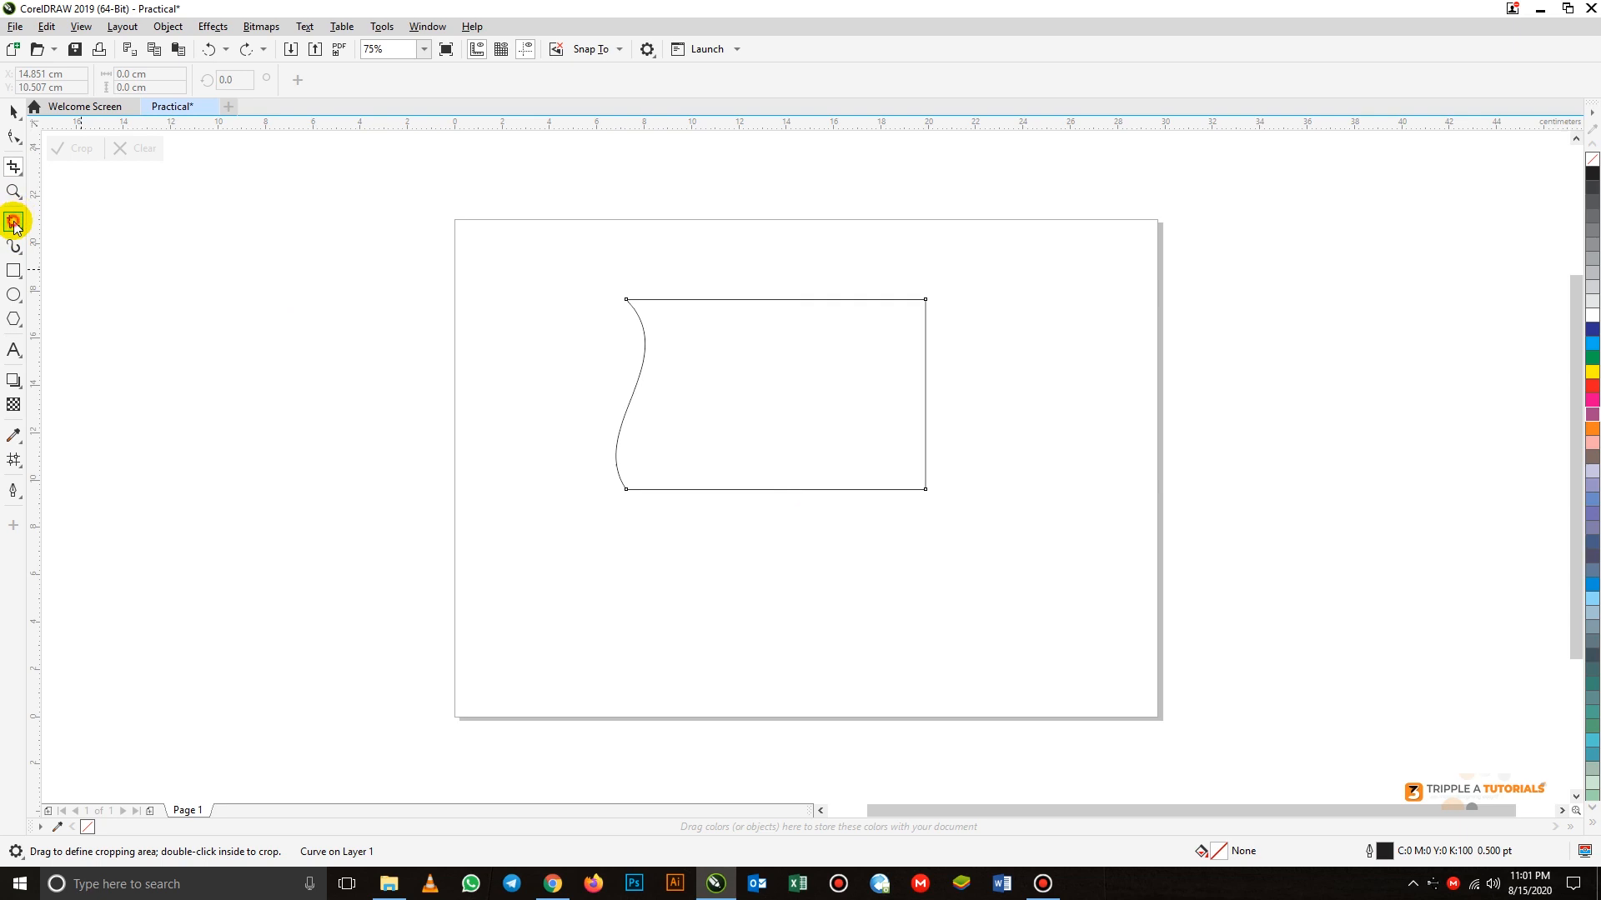
Draw a horizontal line about 12 cm long below the curved shape and a vertical line about 7 cm long to its right
left_click(14, 222)
left_click(656, 557)
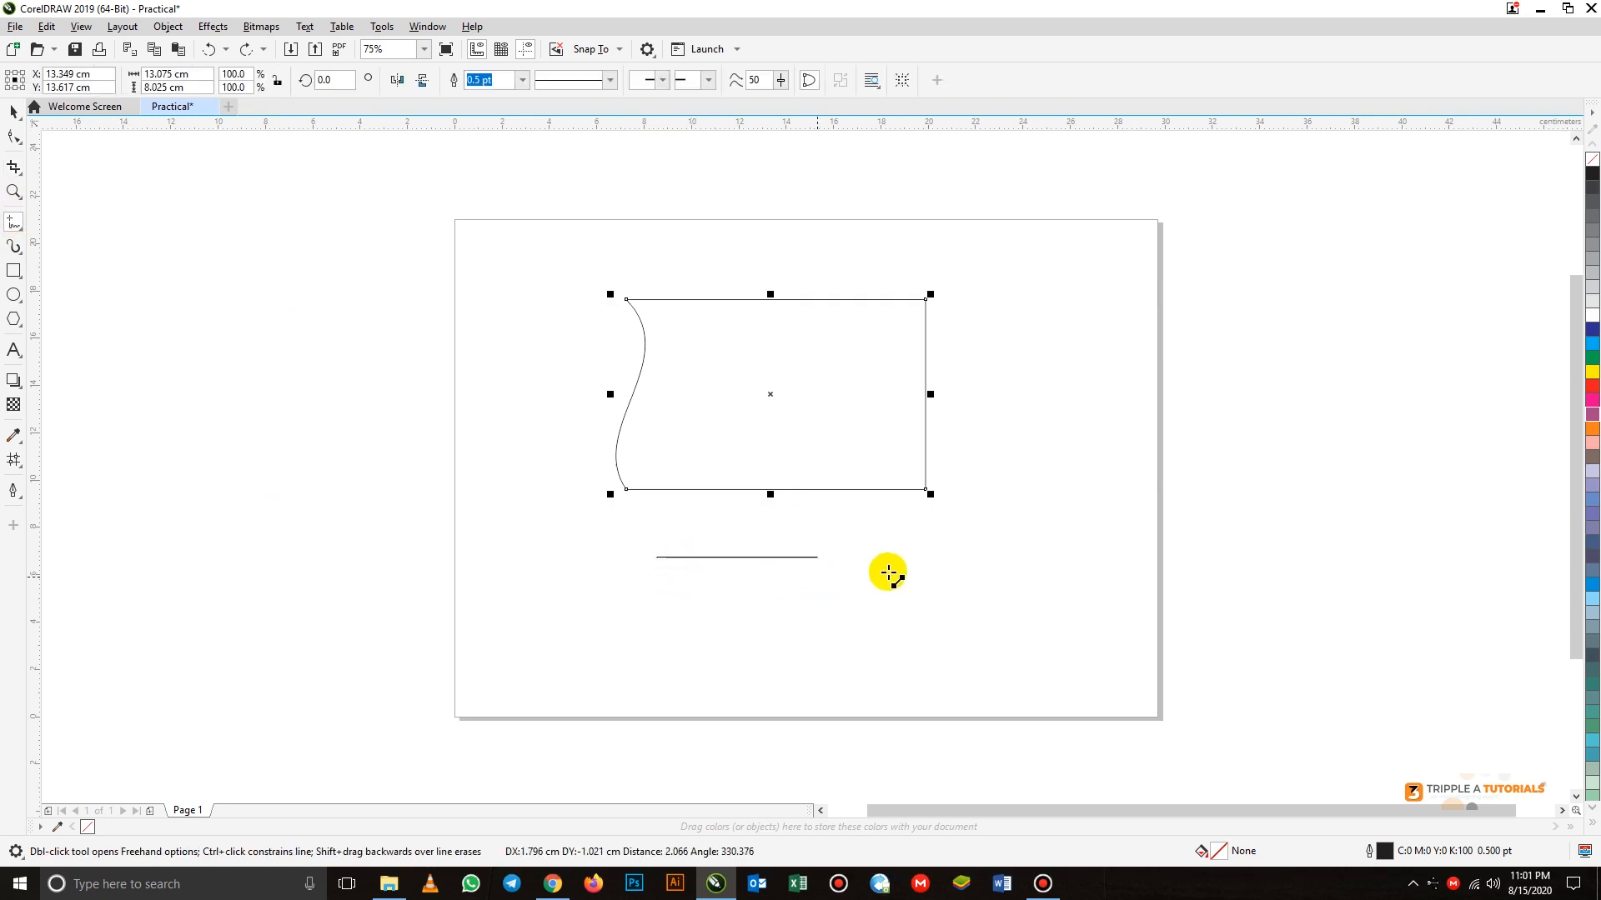
left_click(942, 557)
left_click(1022, 426)
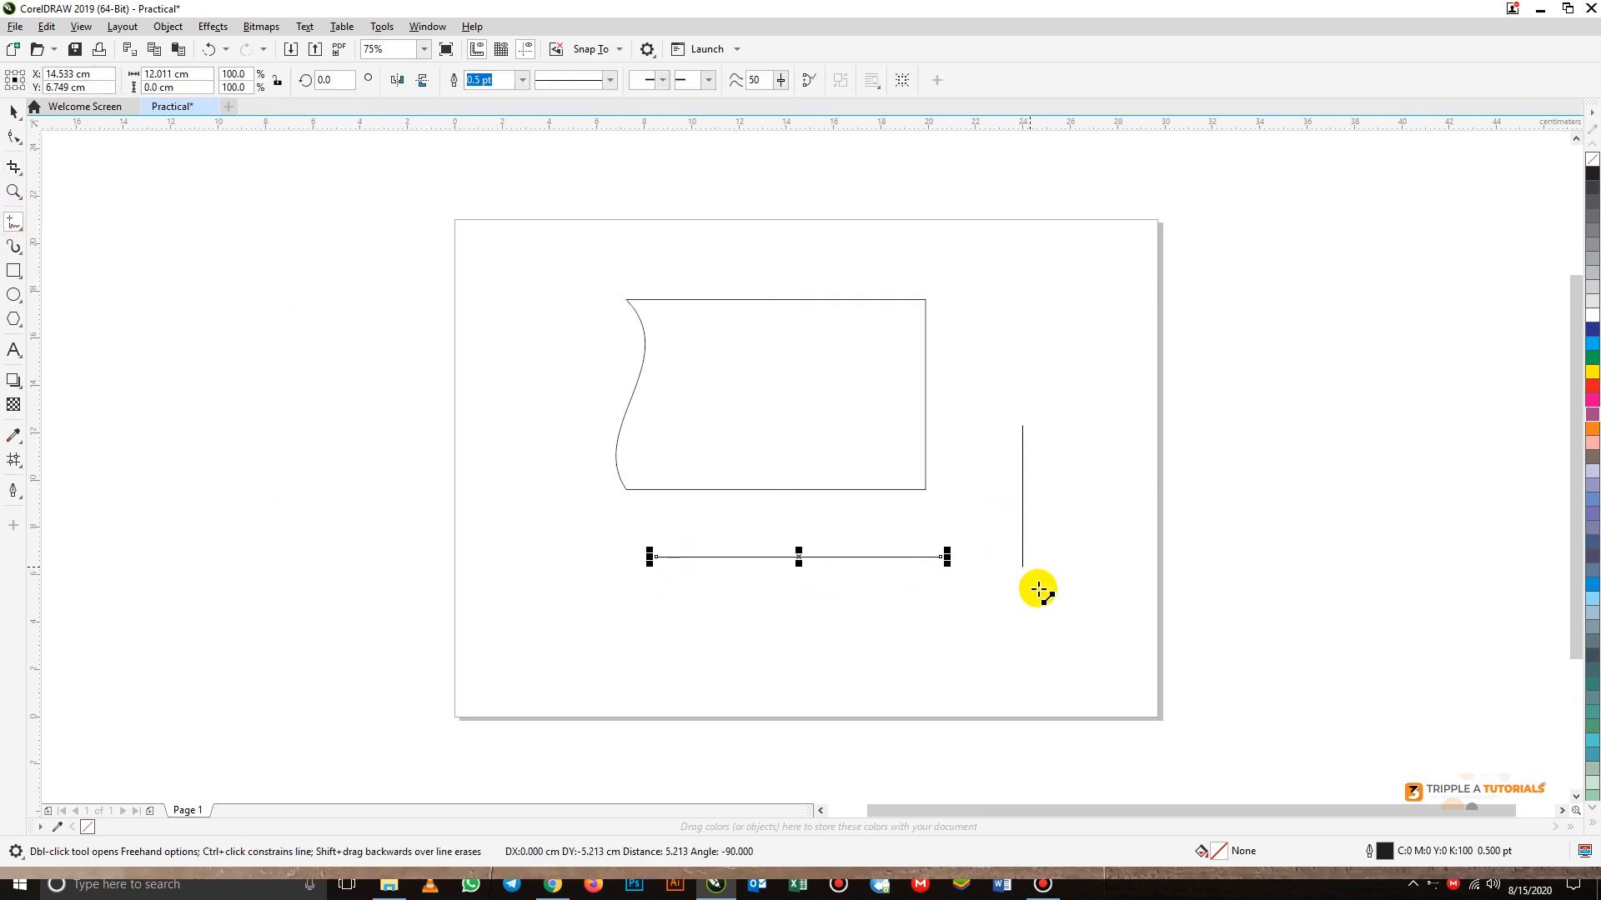
left_click(1022, 596)
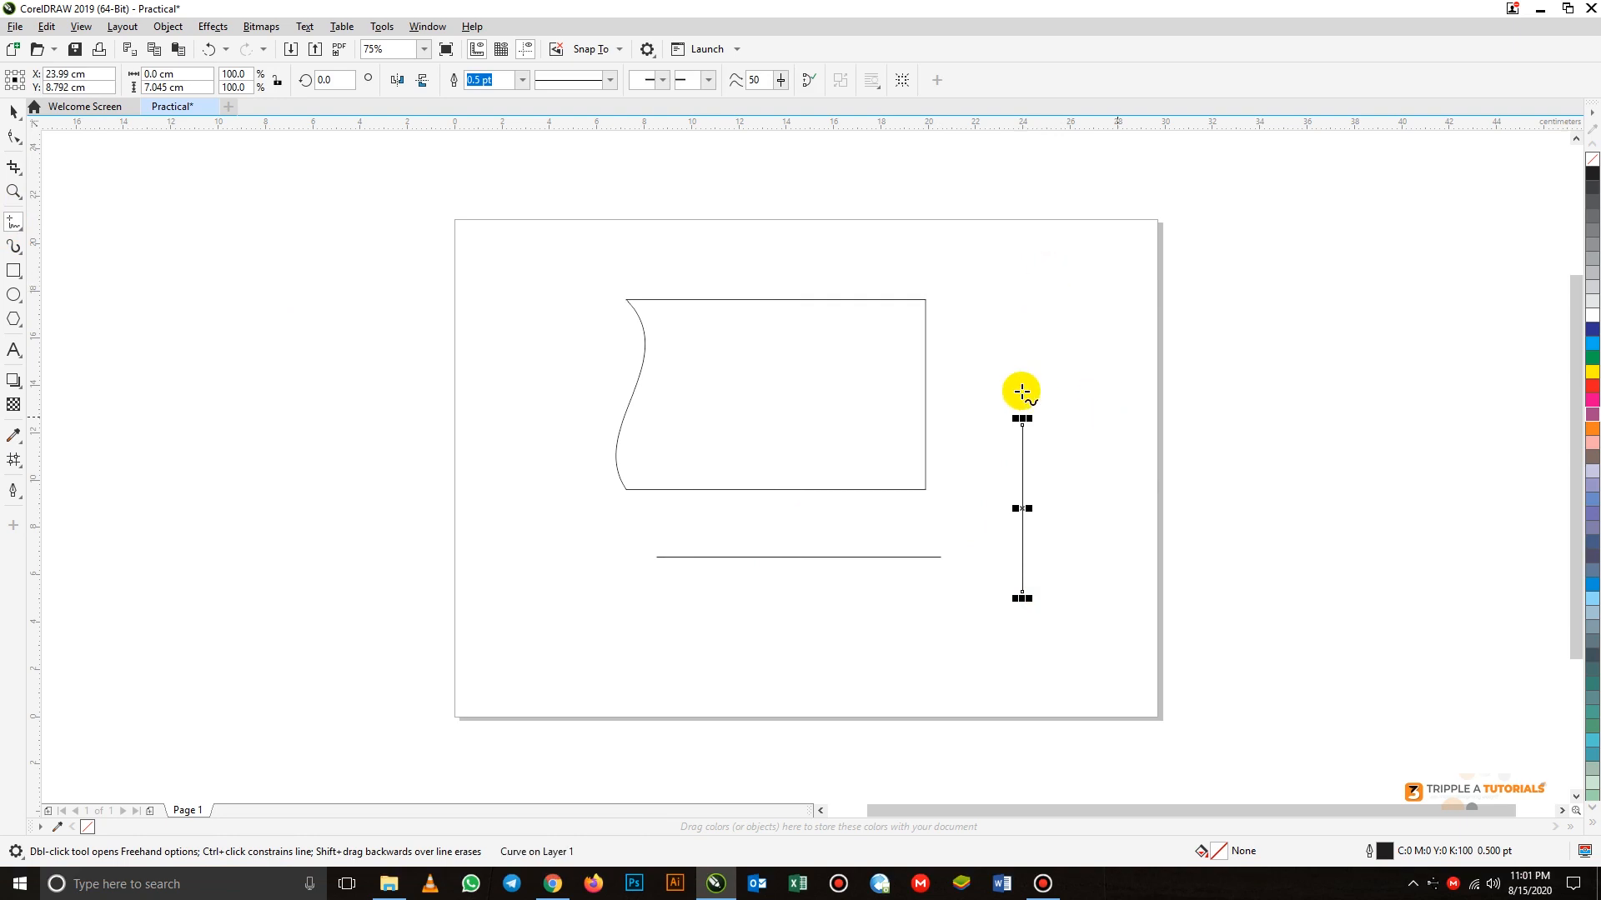
Draw a slanted straight line spanning about 6.9 × 3.3 cm near the page's upper-right corner
left_click(1117, 295)
left_click(1064, 359)
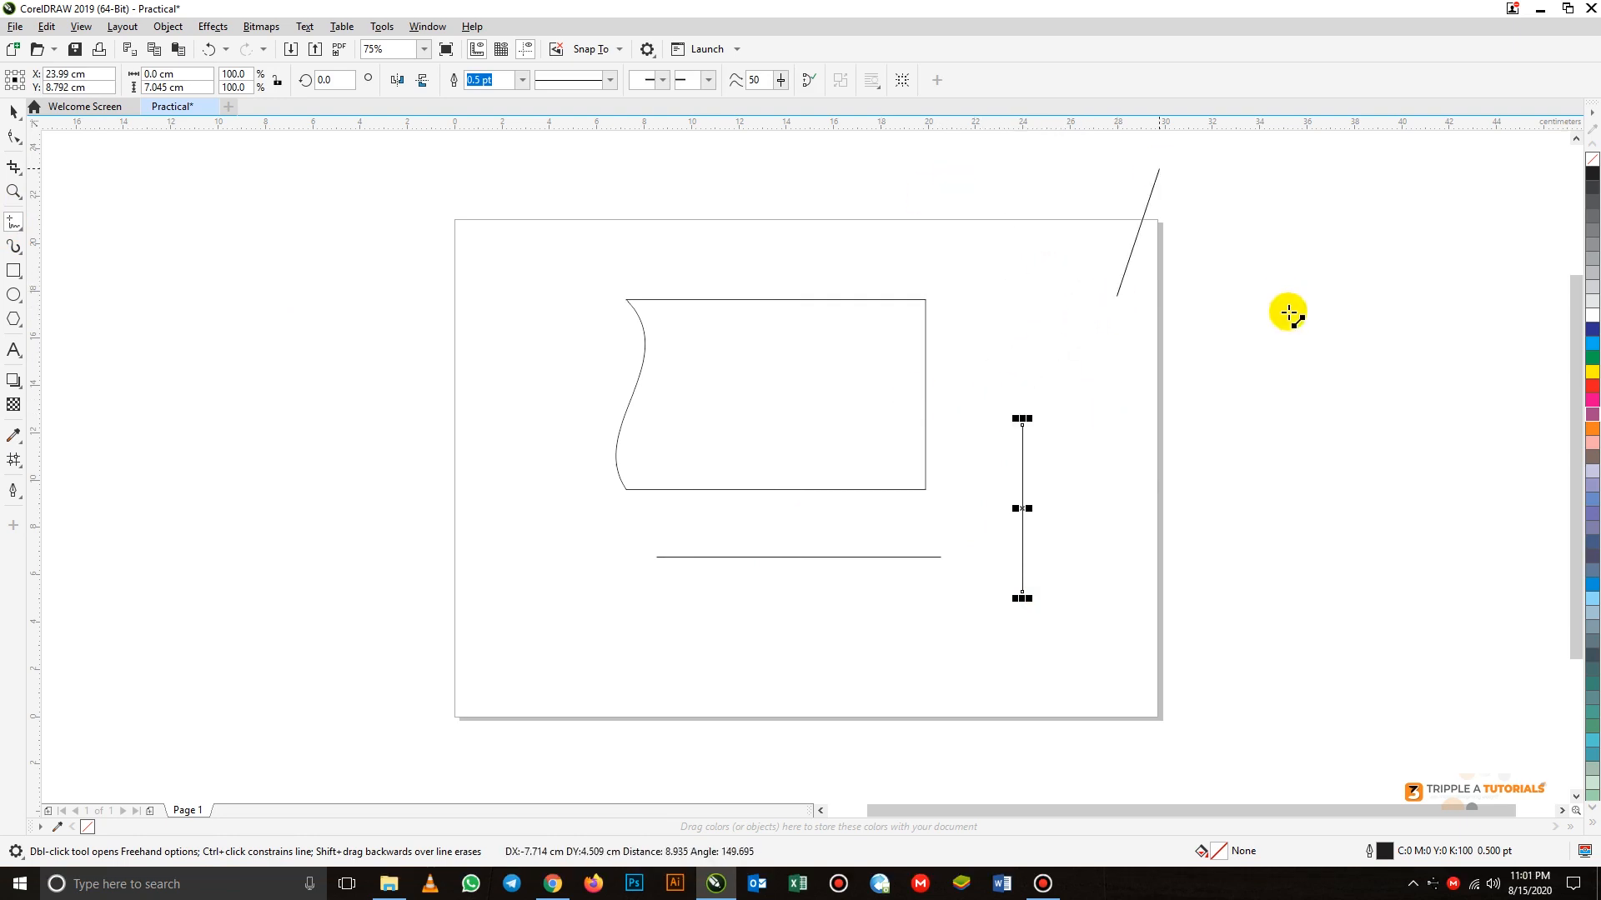
left_click(953, 375)
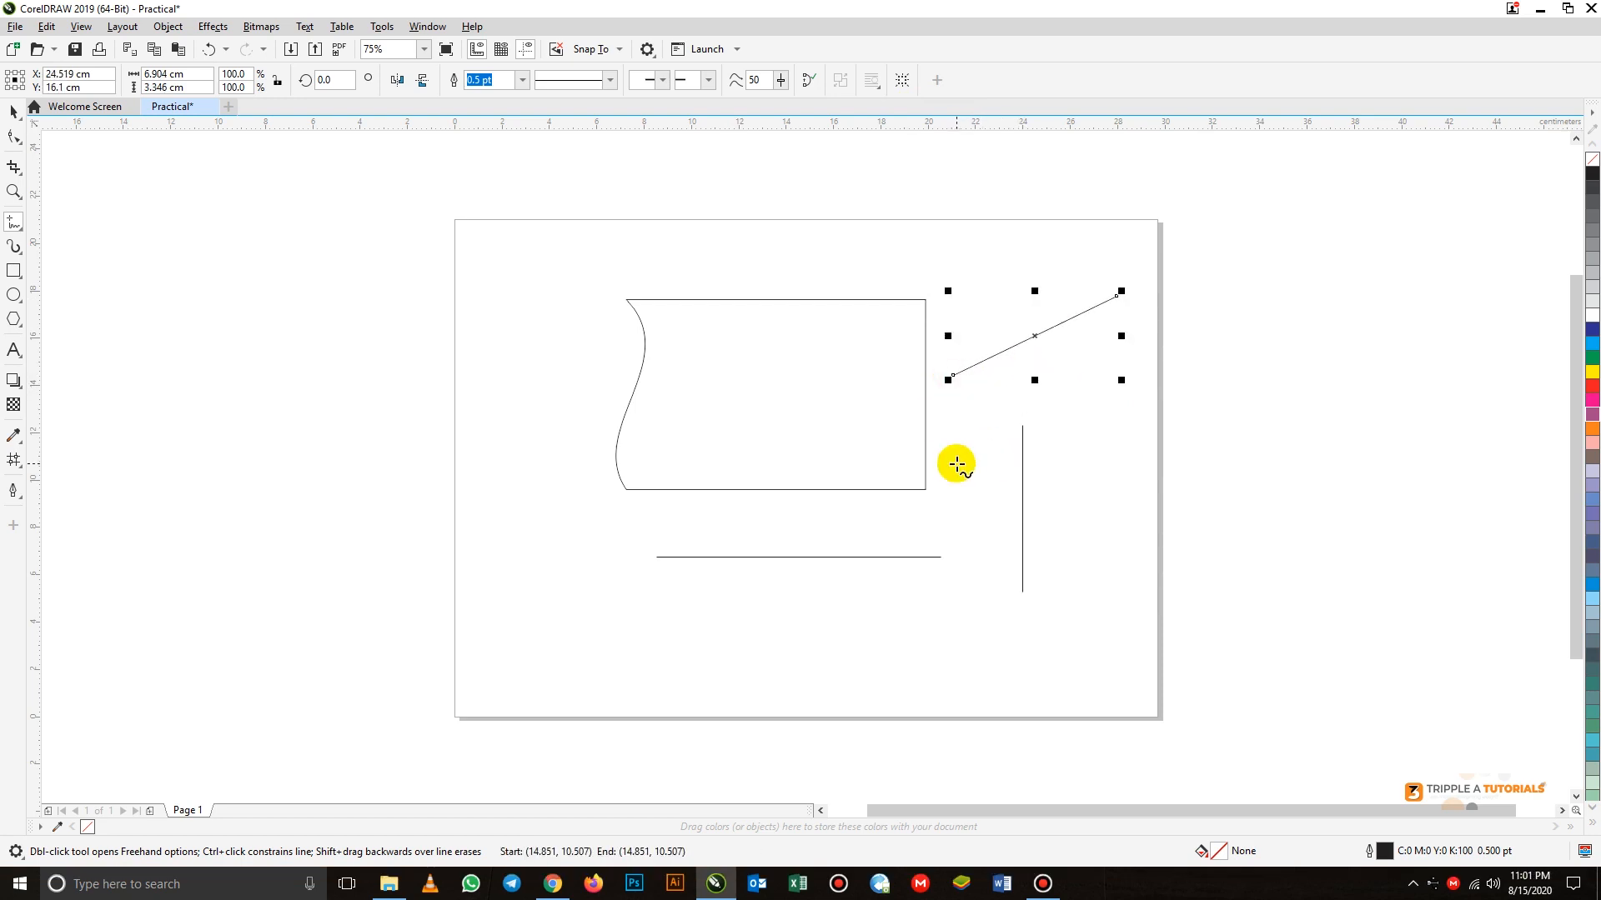
Draw two wavy Artistic Media strokes 1.27 cm wide beside the page's left edge, both with the uniform rounded preset stroke
left_click(13, 246)
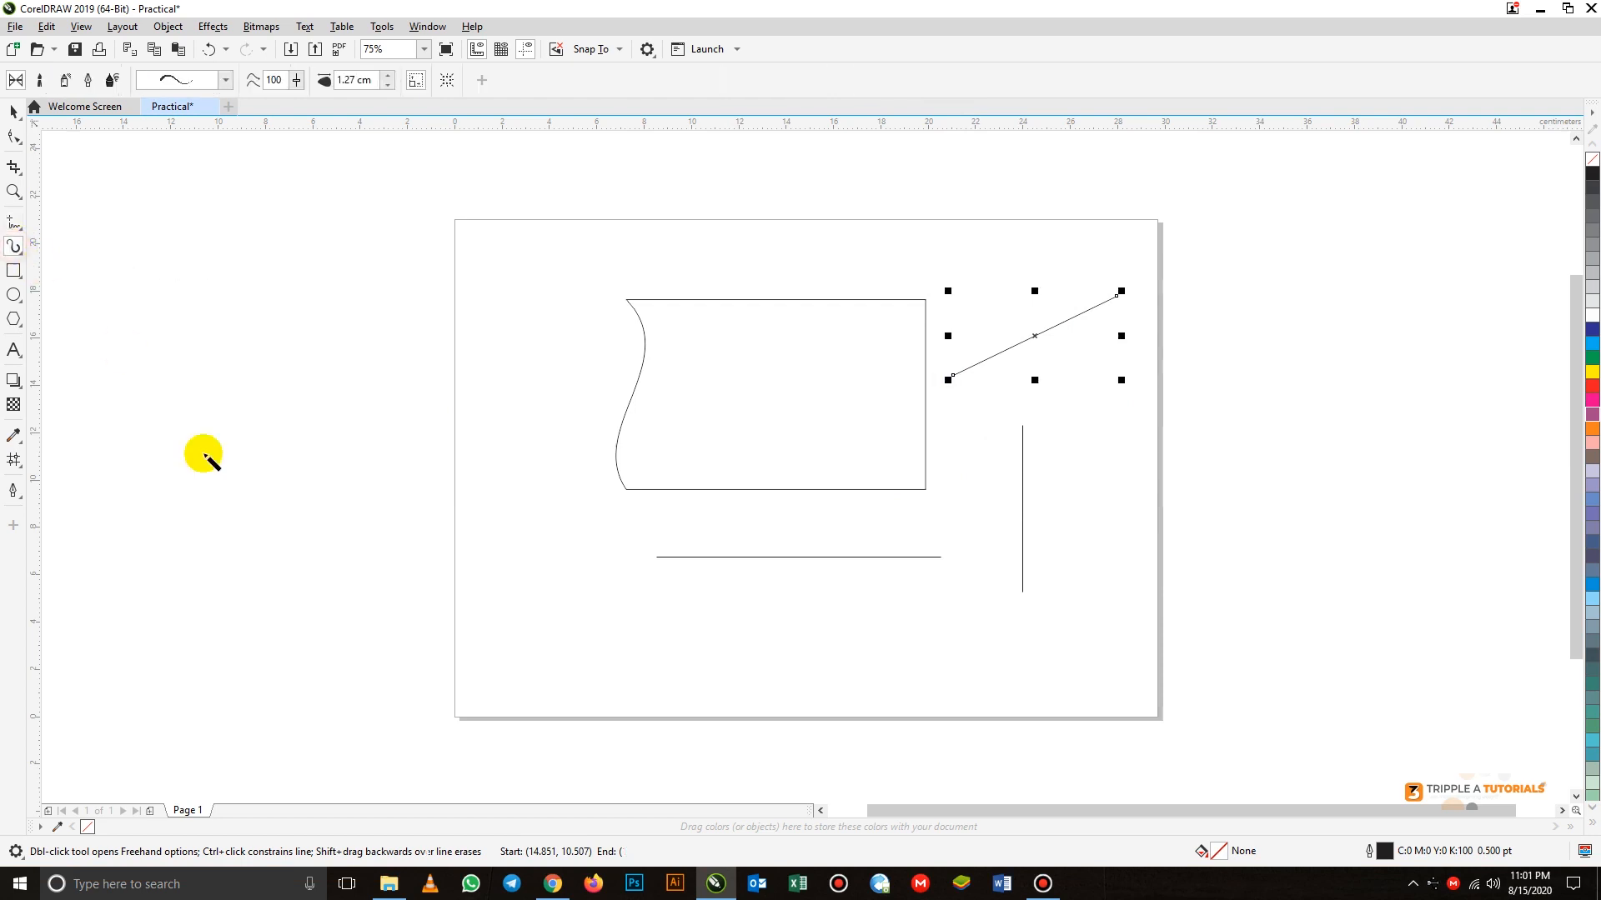
mouse_move(200, 314)
left_mouse_down()
mouse_move(215, 269)
mouse_move(327, 281)
mouse_move(432, 232)
left_mouse_up()
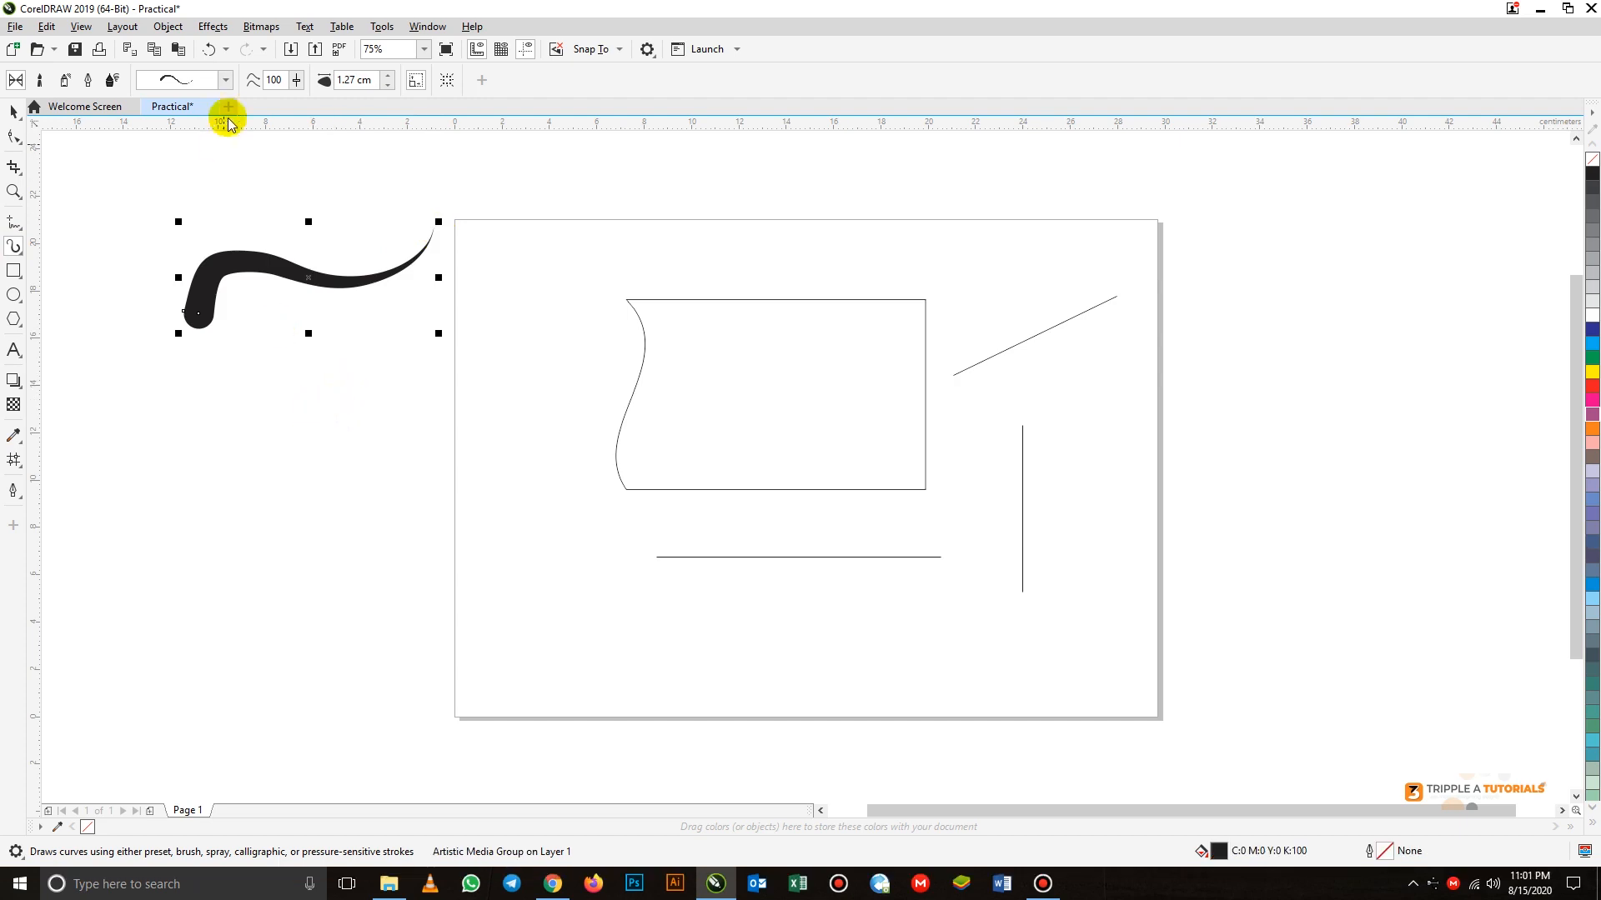
left_click(225, 79)
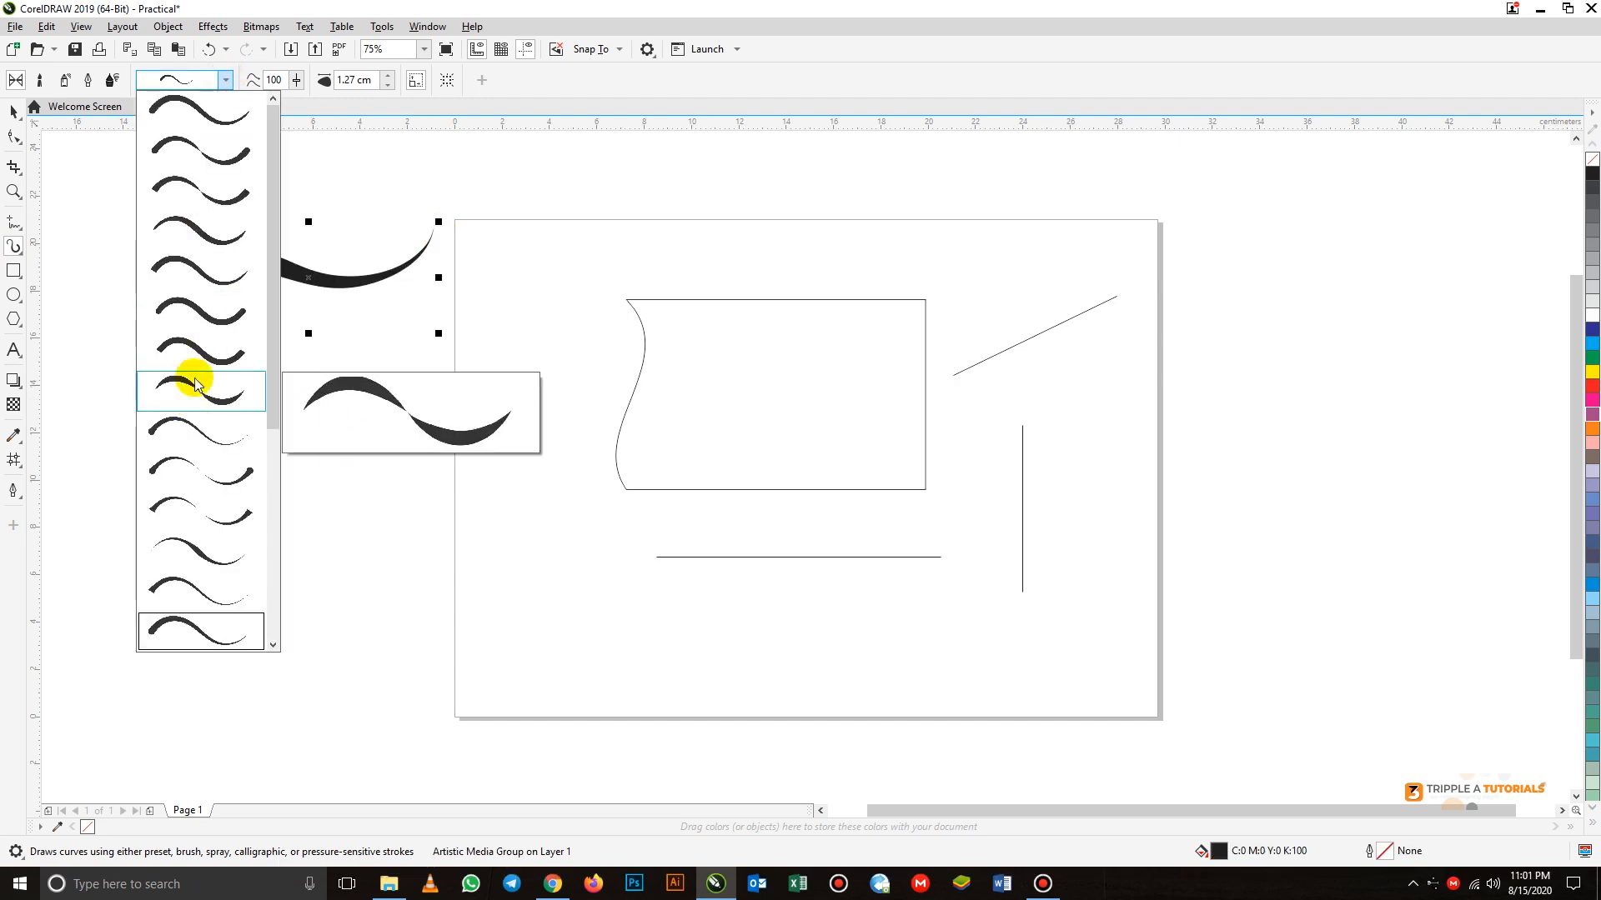
left_click(197, 311)
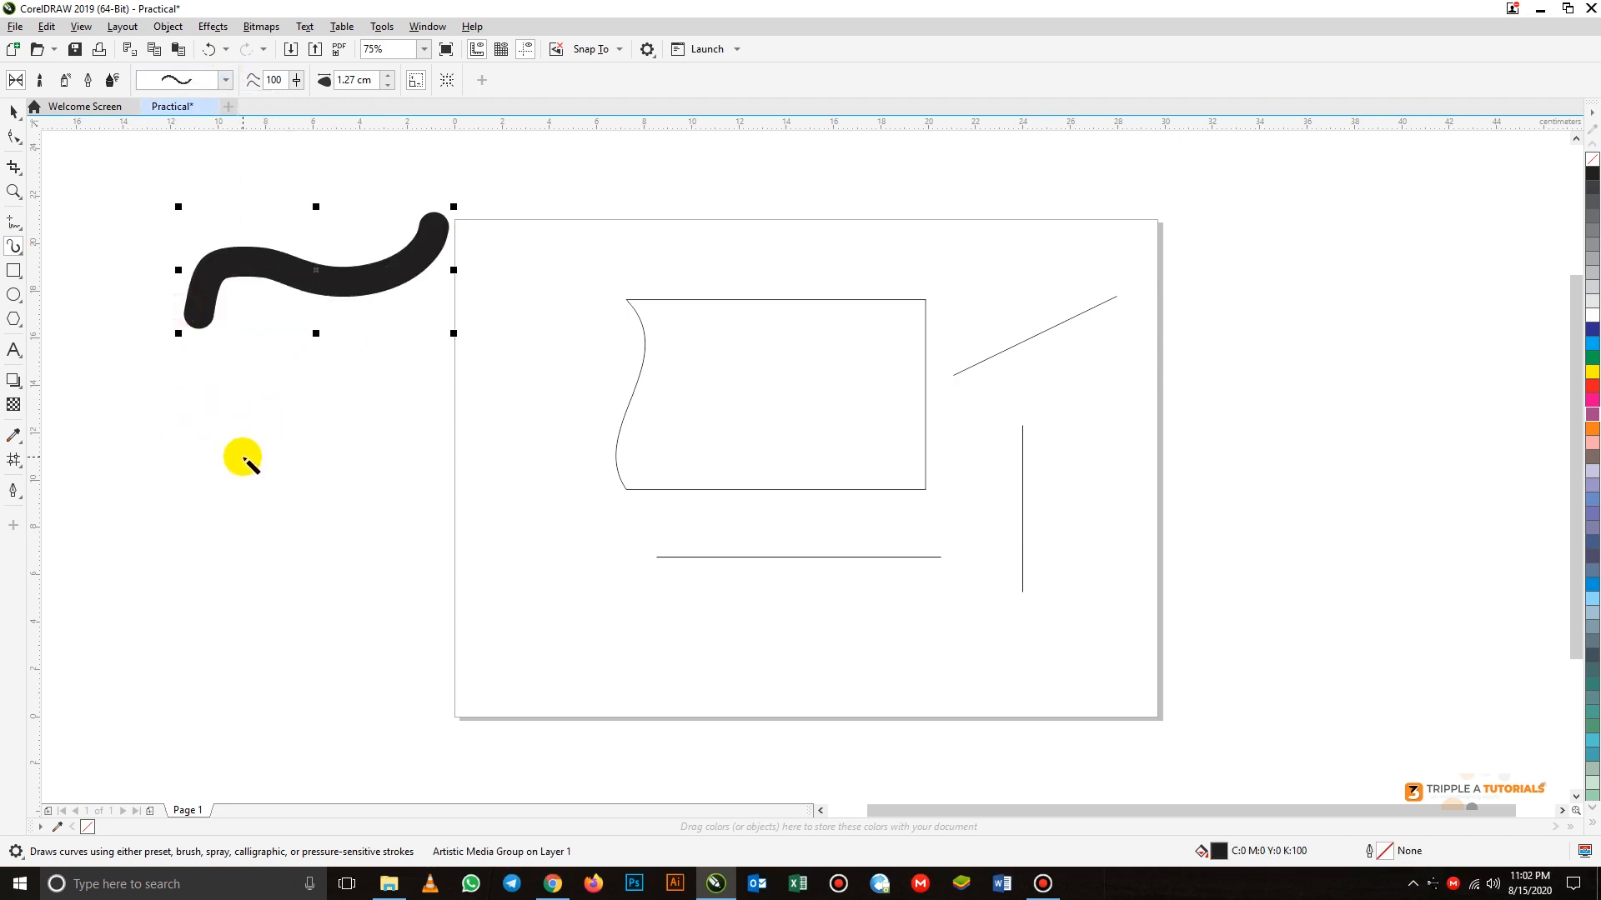
mouse_move(242, 455)
left_mouse_down()
mouse_move(377, 401)
mouse_move(421, 360)
left_mouse_up()
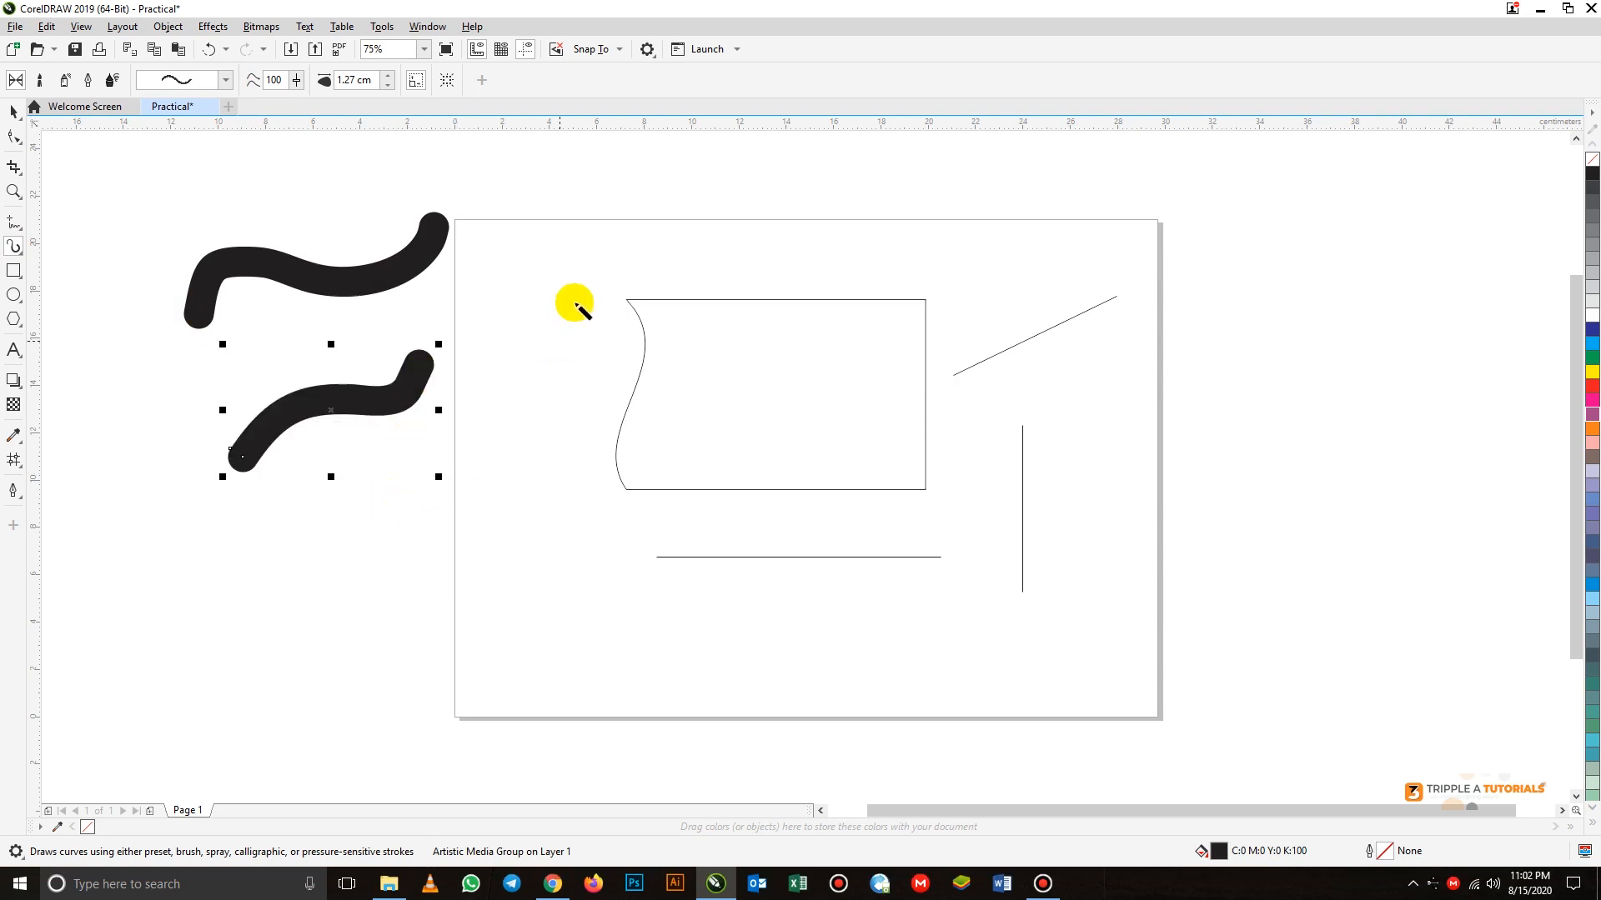
Paint the large letters TAT across the upper part of the page with thick Artistic Media strokes
left_click_drag(579, 286, 579, 496)
left_click_drag(523, 280, 701, 277)
mouse_move(705, 288)
left_mouse_down()
mouse_move(642, 410)
mouse_move(743, 375)
mouse_move(787, 487)
left_mouse_up()
left_click_drag(773, 371, 680, 370)
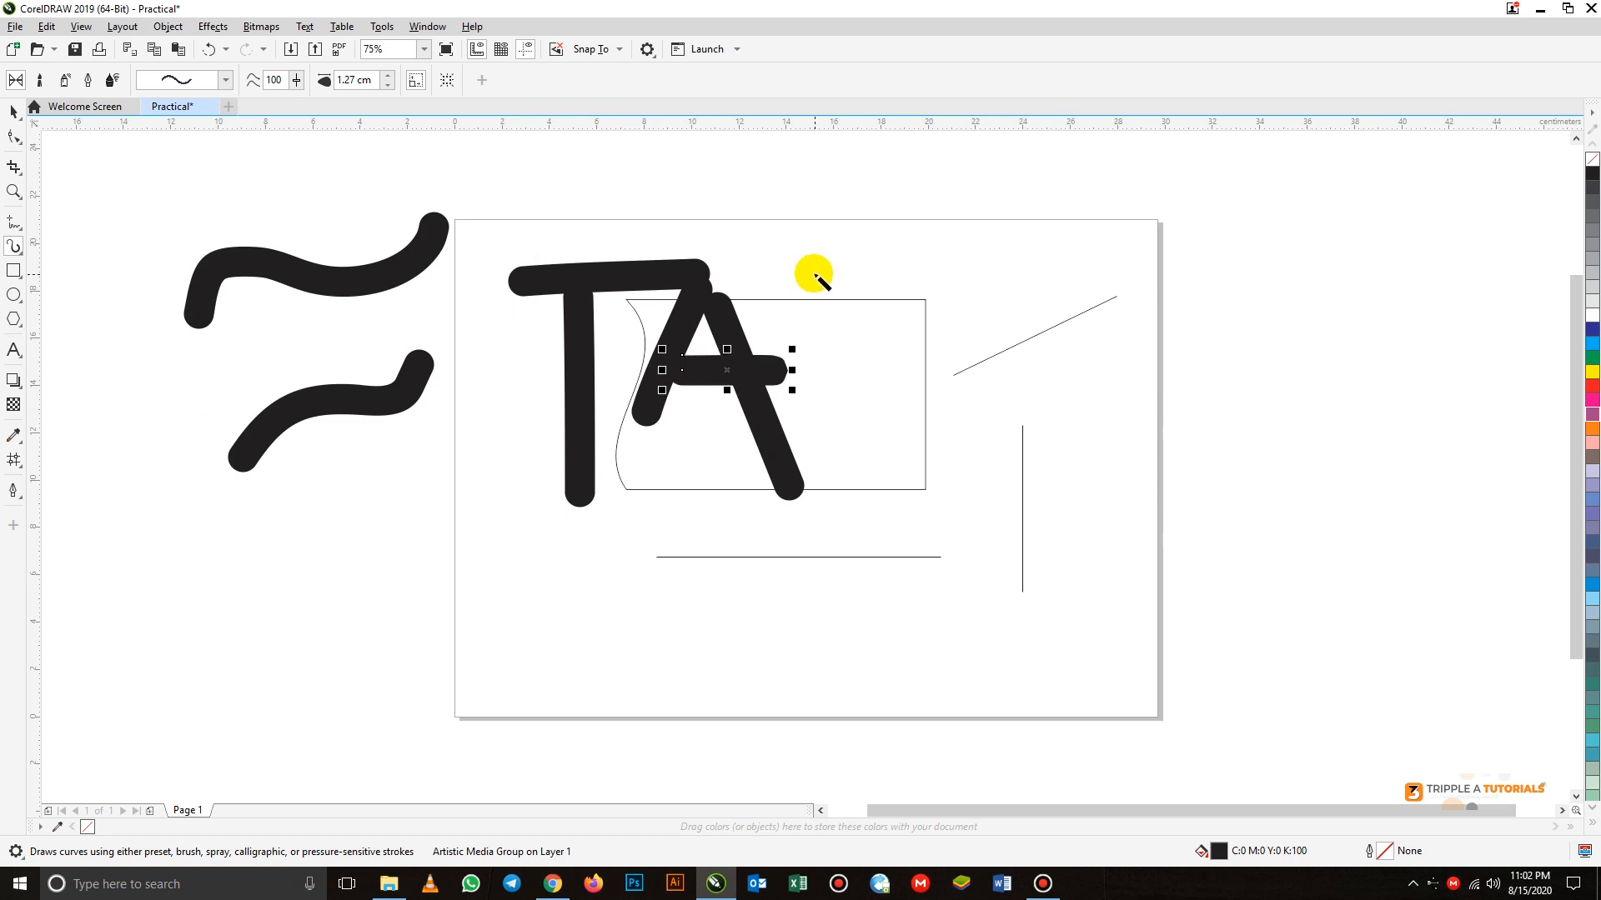
left_click_drag(812, 291, 838, 488)
left_click_drag(743, 242, 1042, 274)
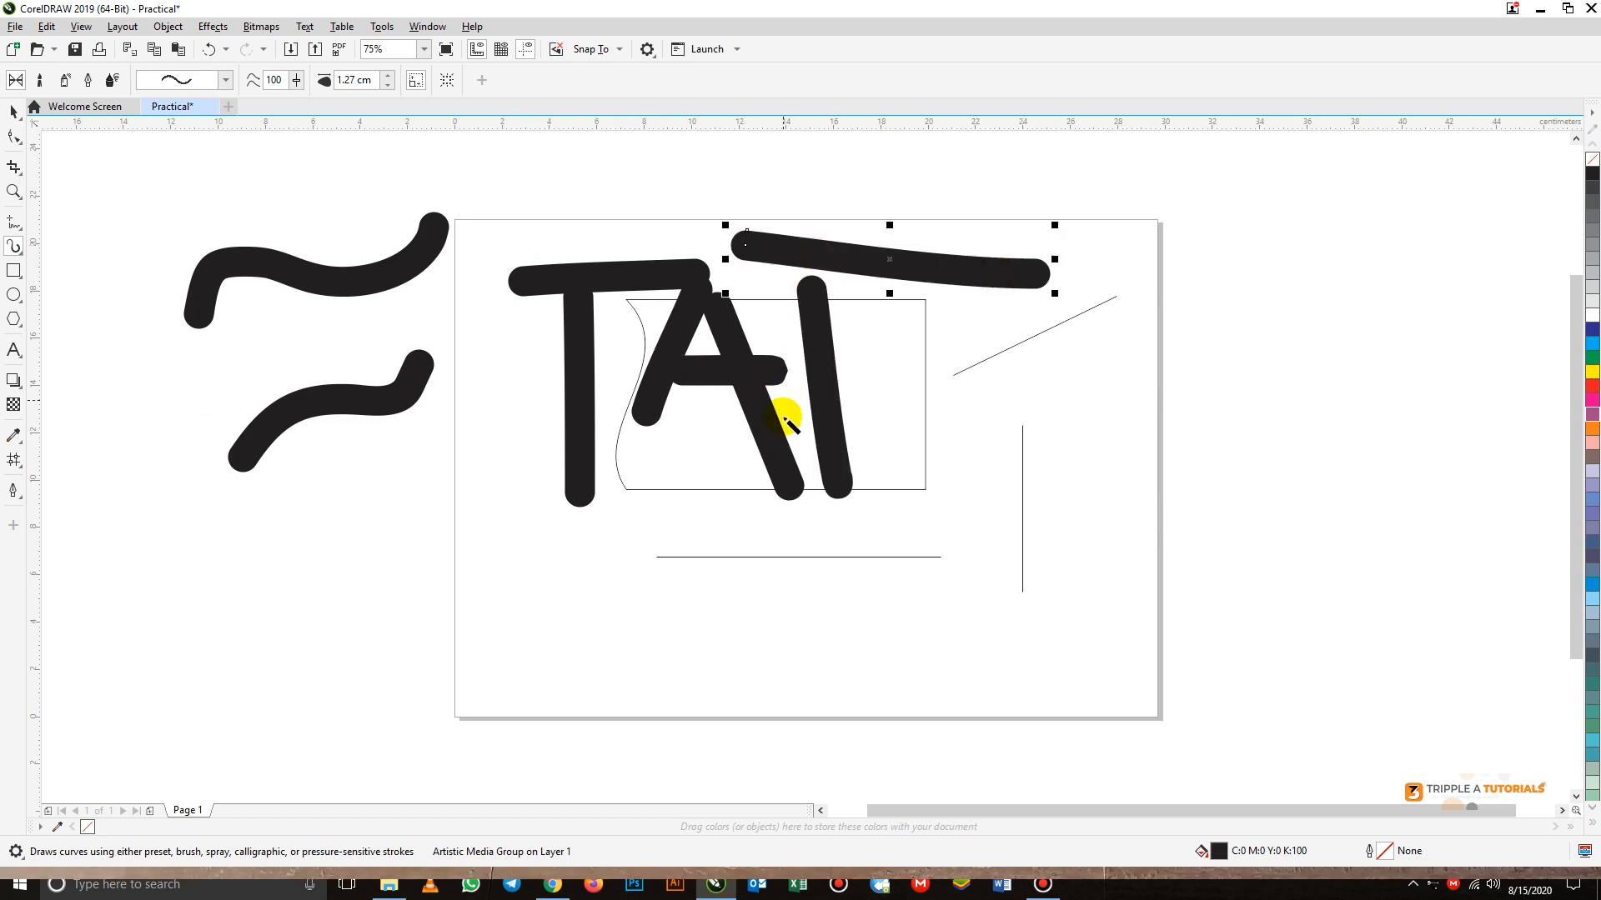
left_click(13, 110)
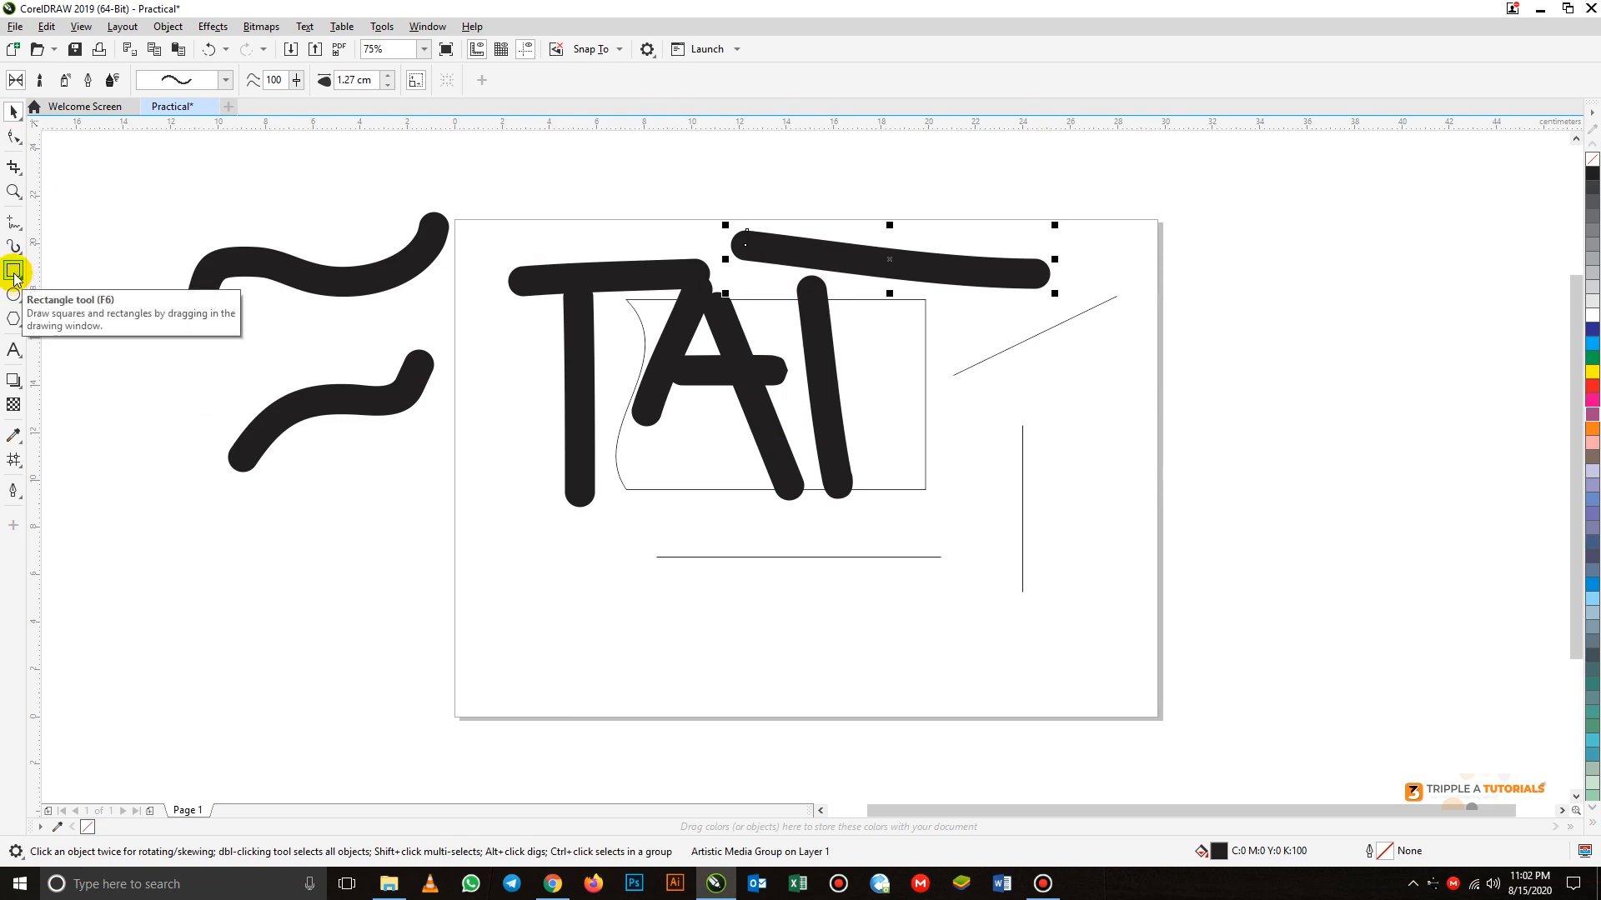
Draw a rectangle about 9.7 × 5.8 cm in the page's lower-left corner and an overlapping circle about 9.7 cm in diameter
left_click(13, 271)
left_click_drag(464, 553, 697, 697)
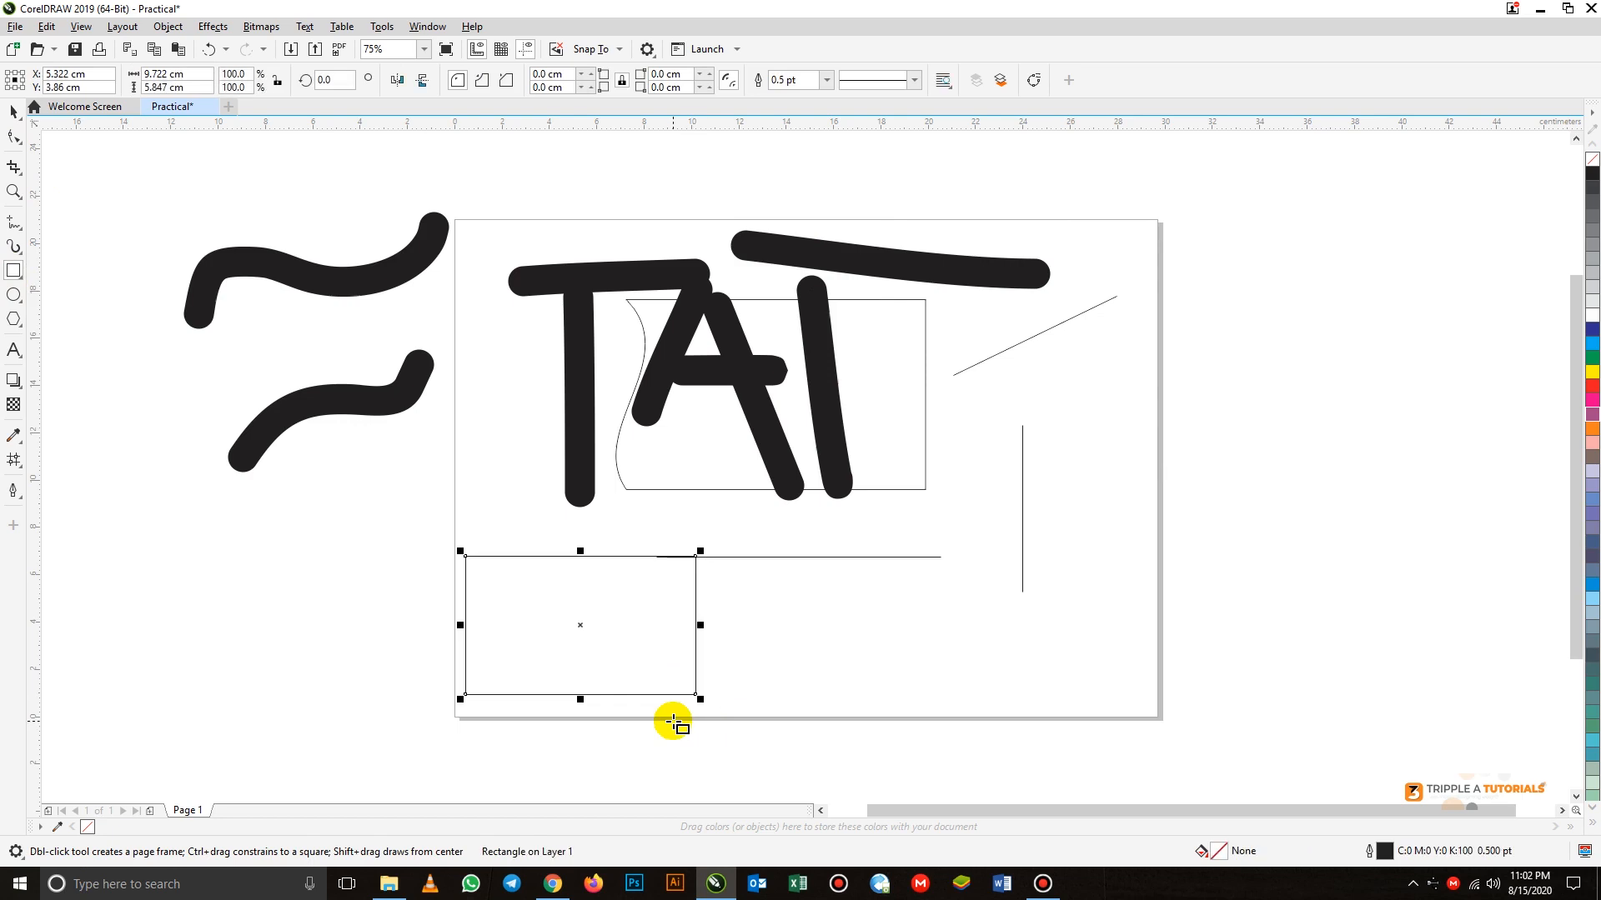
left_click(13, 295)
left_click_drag(288, 511, 523, 723)
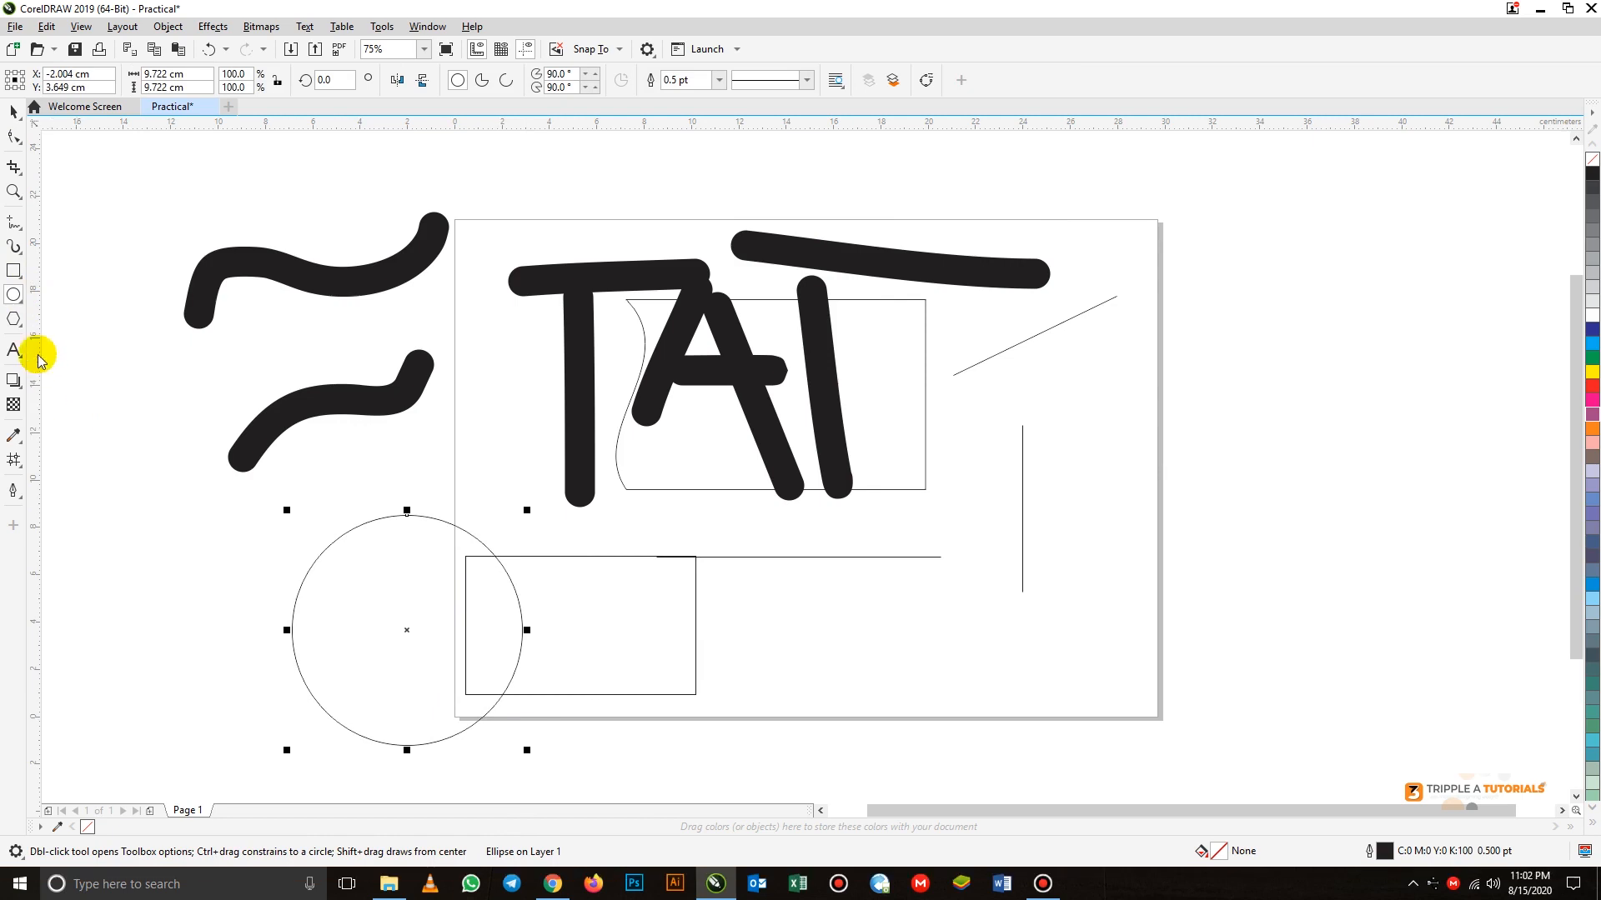
Draw a five-sided polygon about 8.8 × 8.4 cm beside the page's right edge
left_click(14, 319)
left_click_drag(1160, 359, 1379, 567)
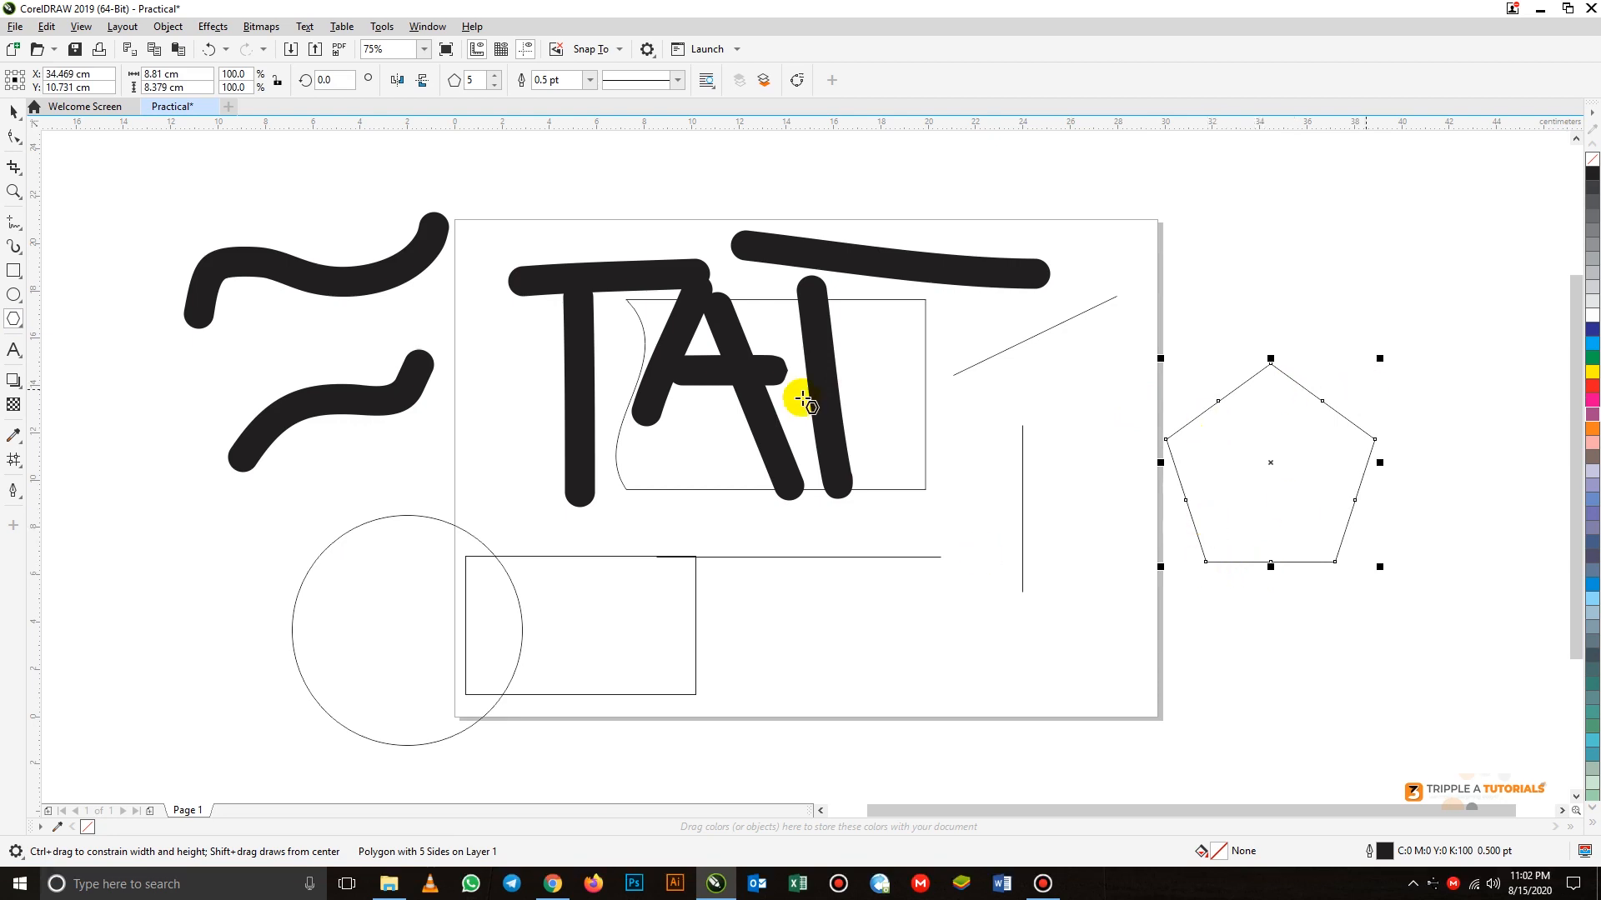
Try raising the polygon's number of sides to 12 and set it back to 5
left_click(496, 77)
left_click(495, 77)
left_click(495, 77)
left_click(495, 77)
left_click(495, 77)
left_click(495, 77)
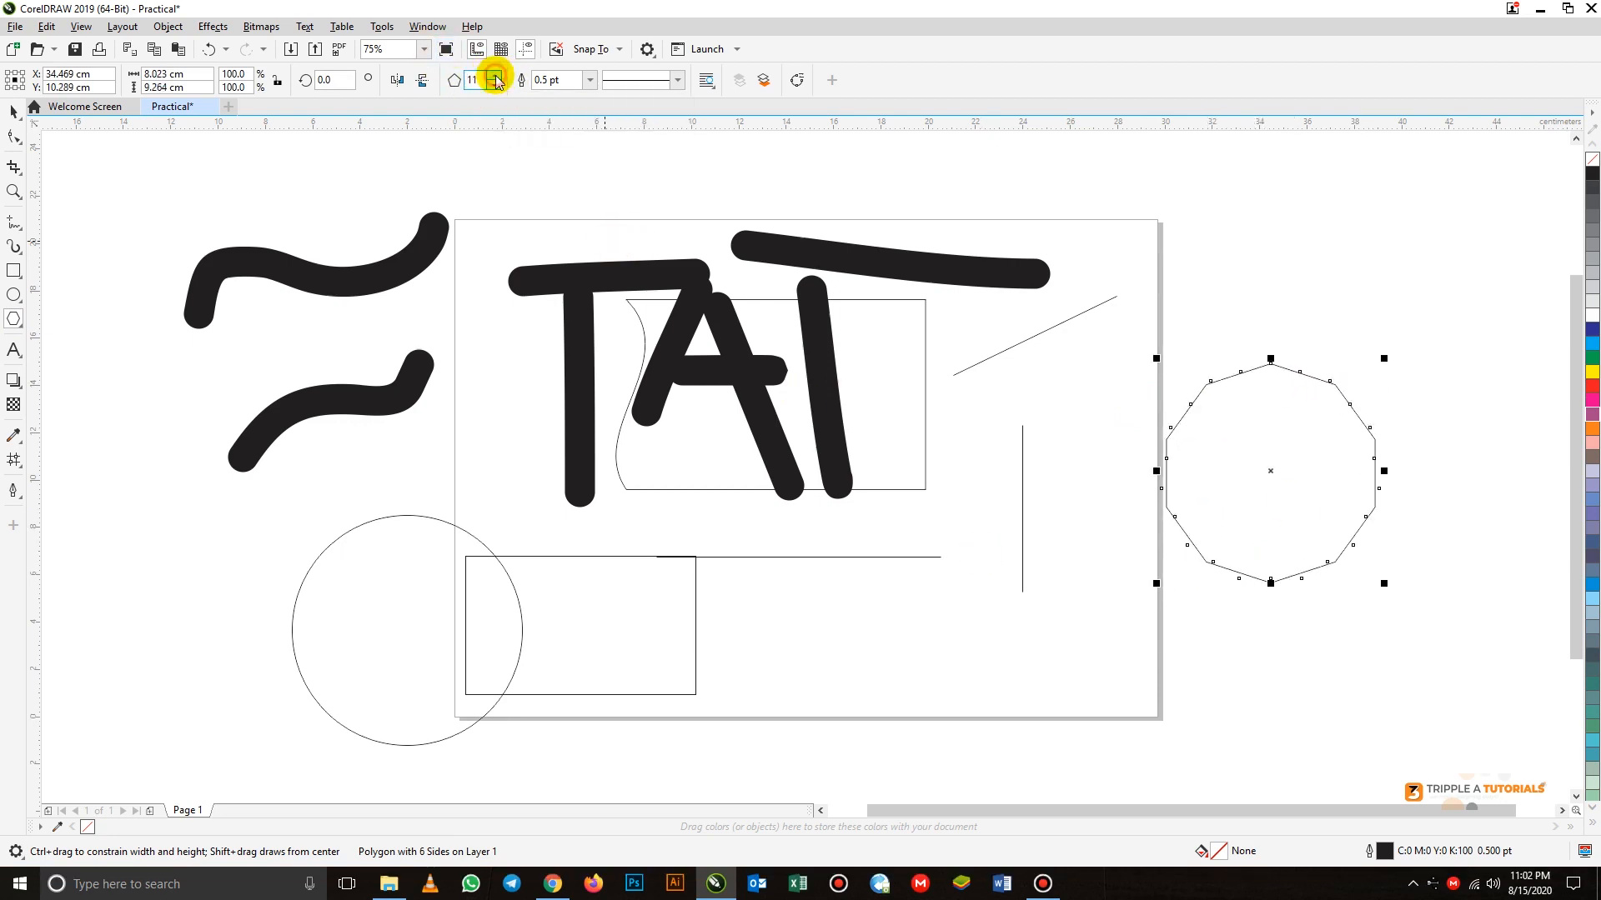
left_click(495, 77)
left_click(495, 85)
left_click(495, 84)
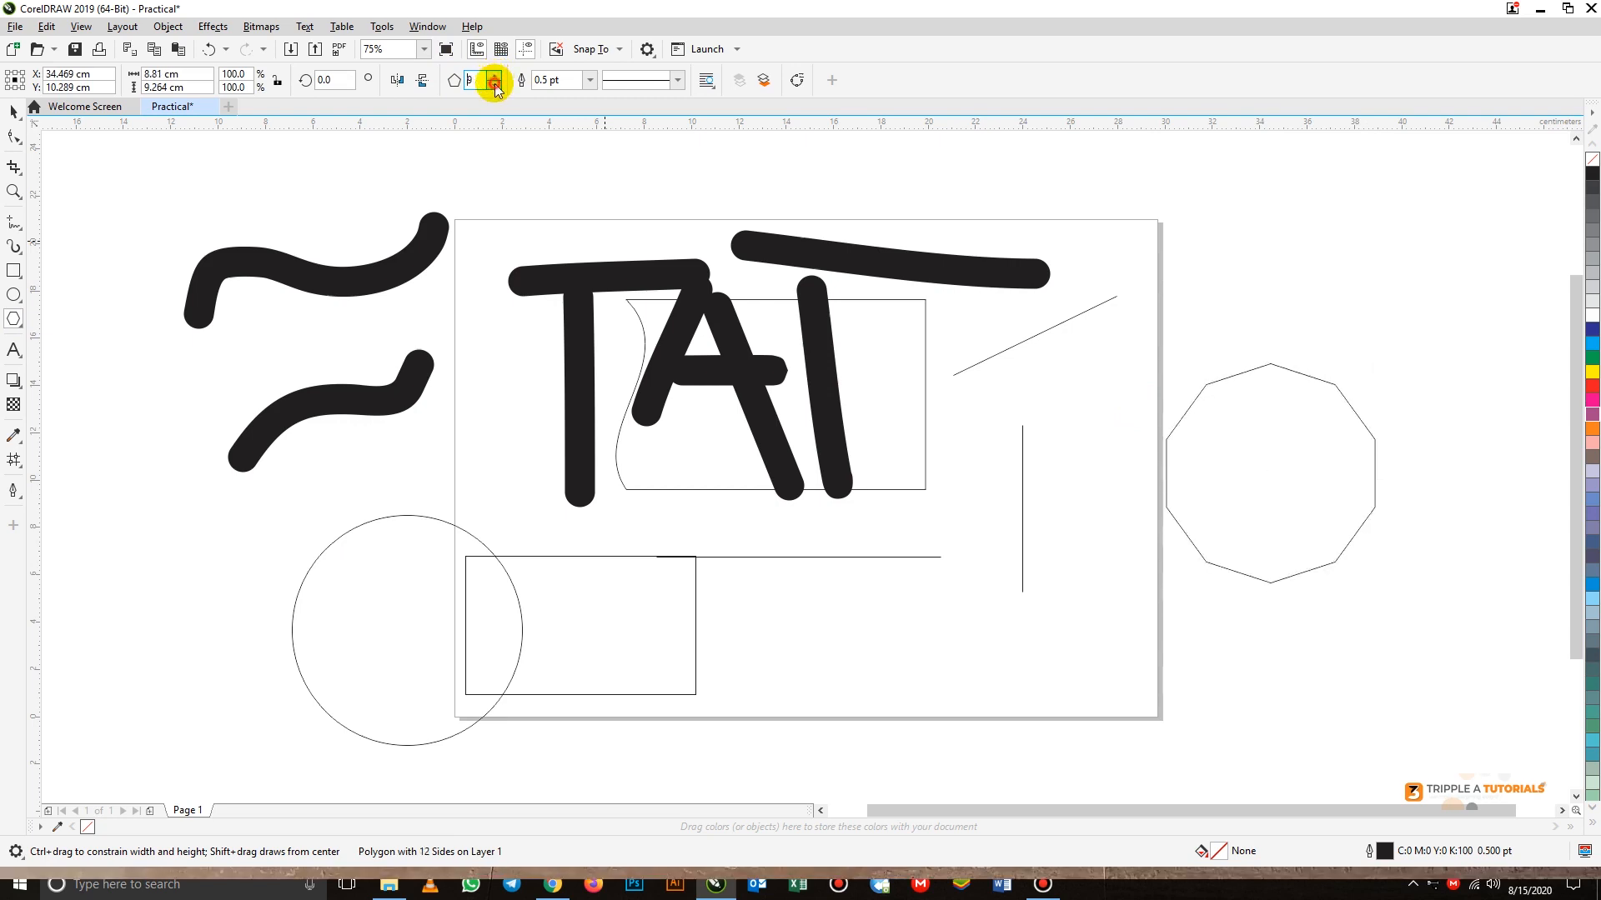
left_click(496, 84)
left_click(495, 85)
left_click(495, 84)
left_click(495, 85)
left_click(495, 85)
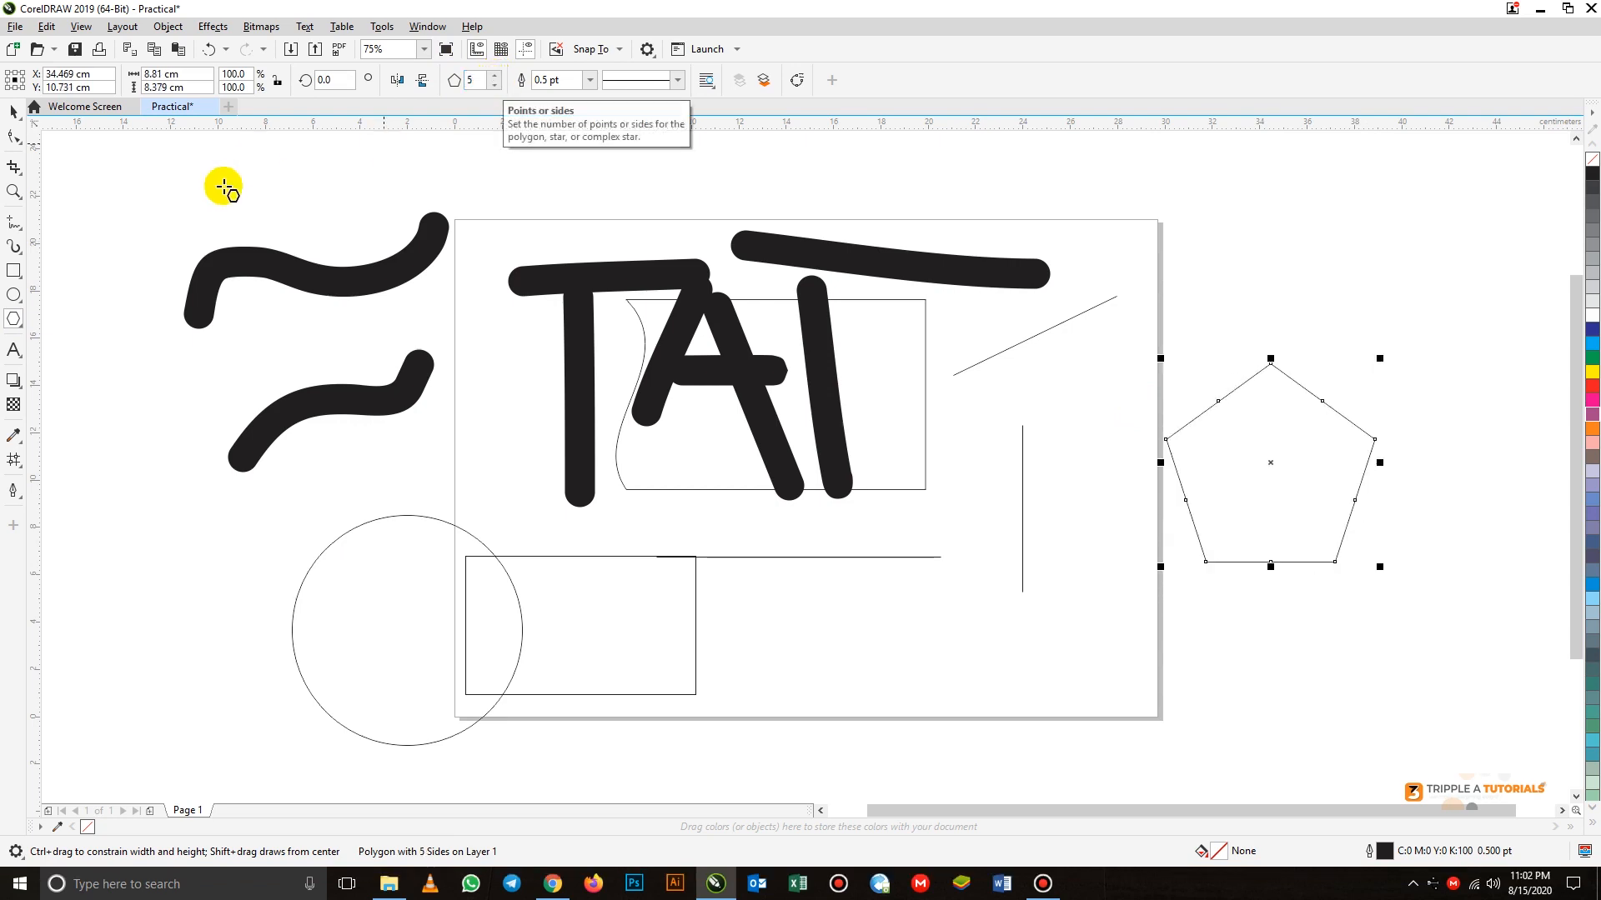
left_click(13, 351)
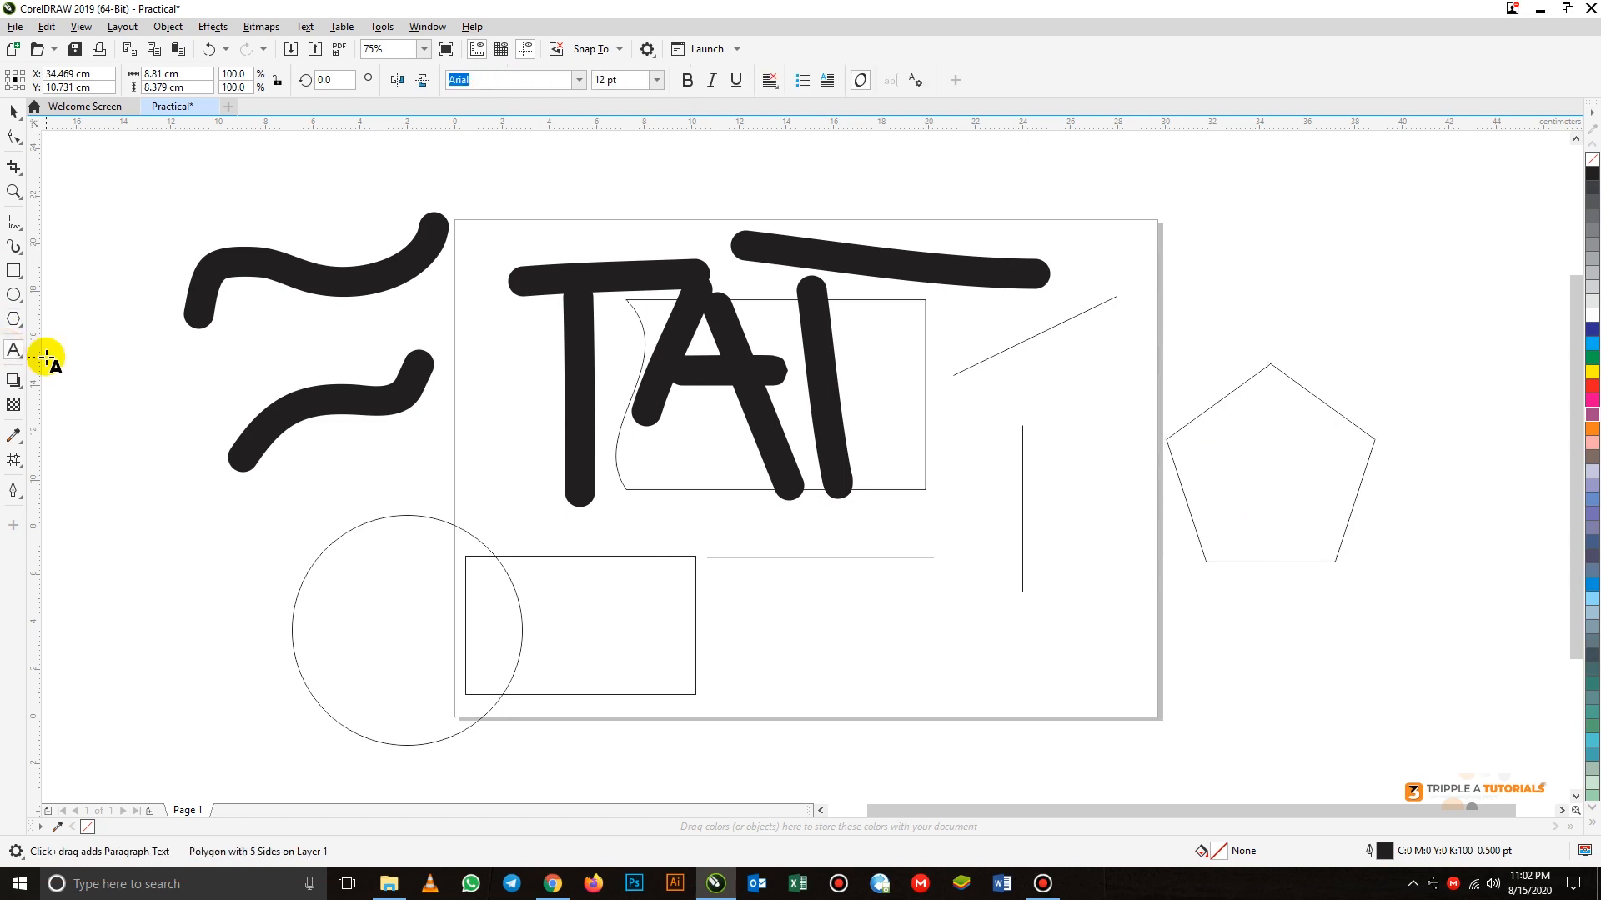
left_click(13, 382)
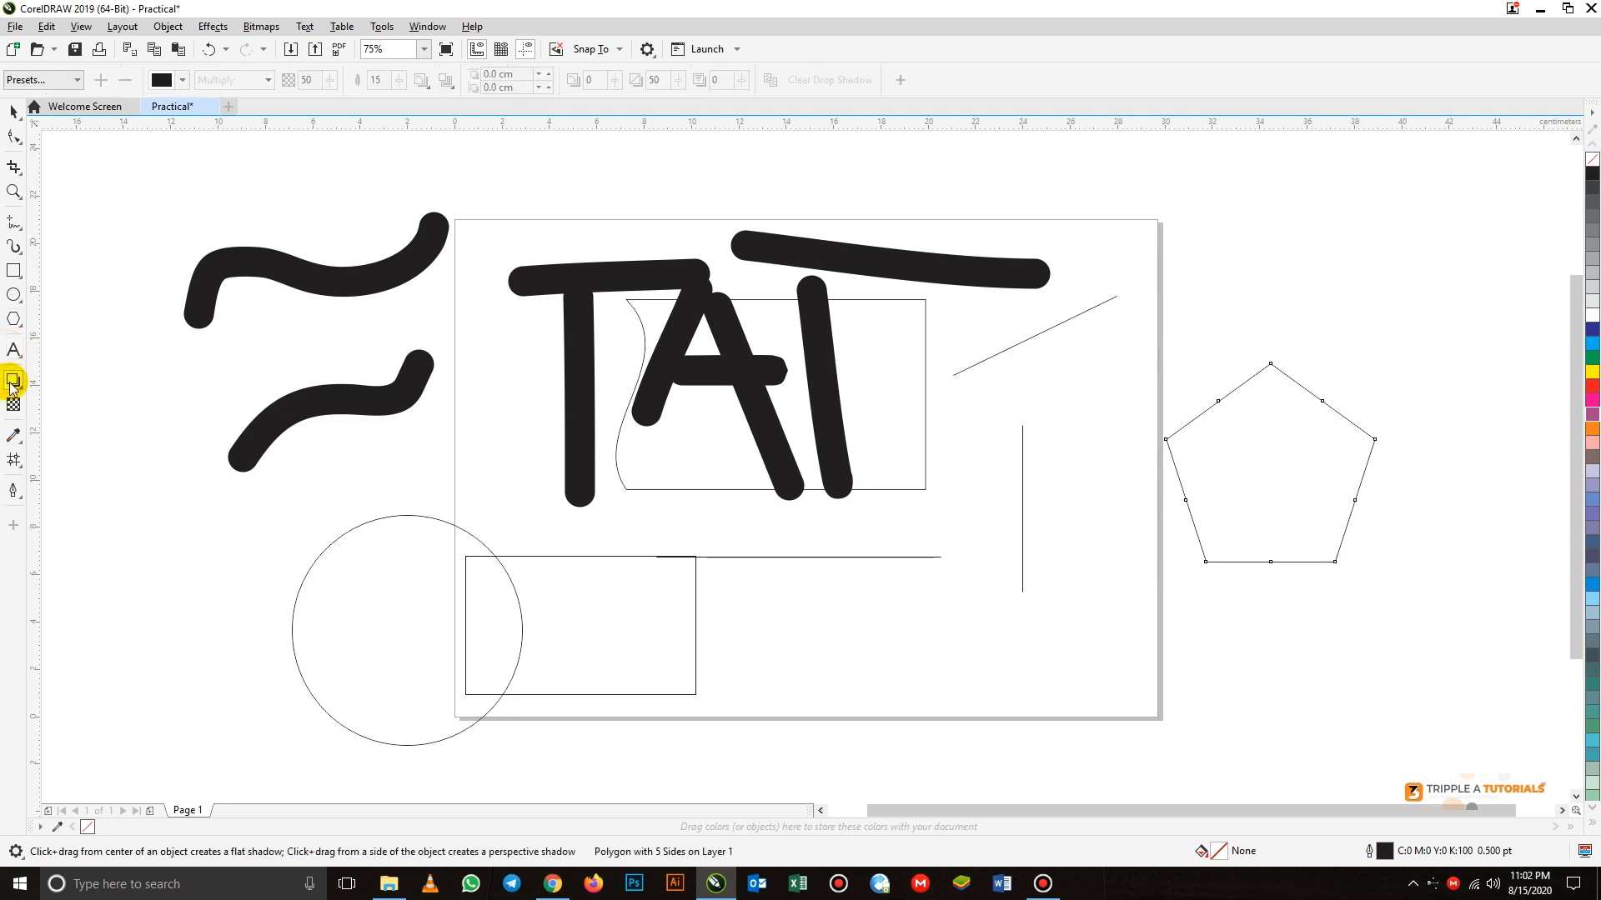
Move the circle off the page, up and to the left, with its center at about X -5.6 cm, Y 5.4 cm
left_click(12, 113)
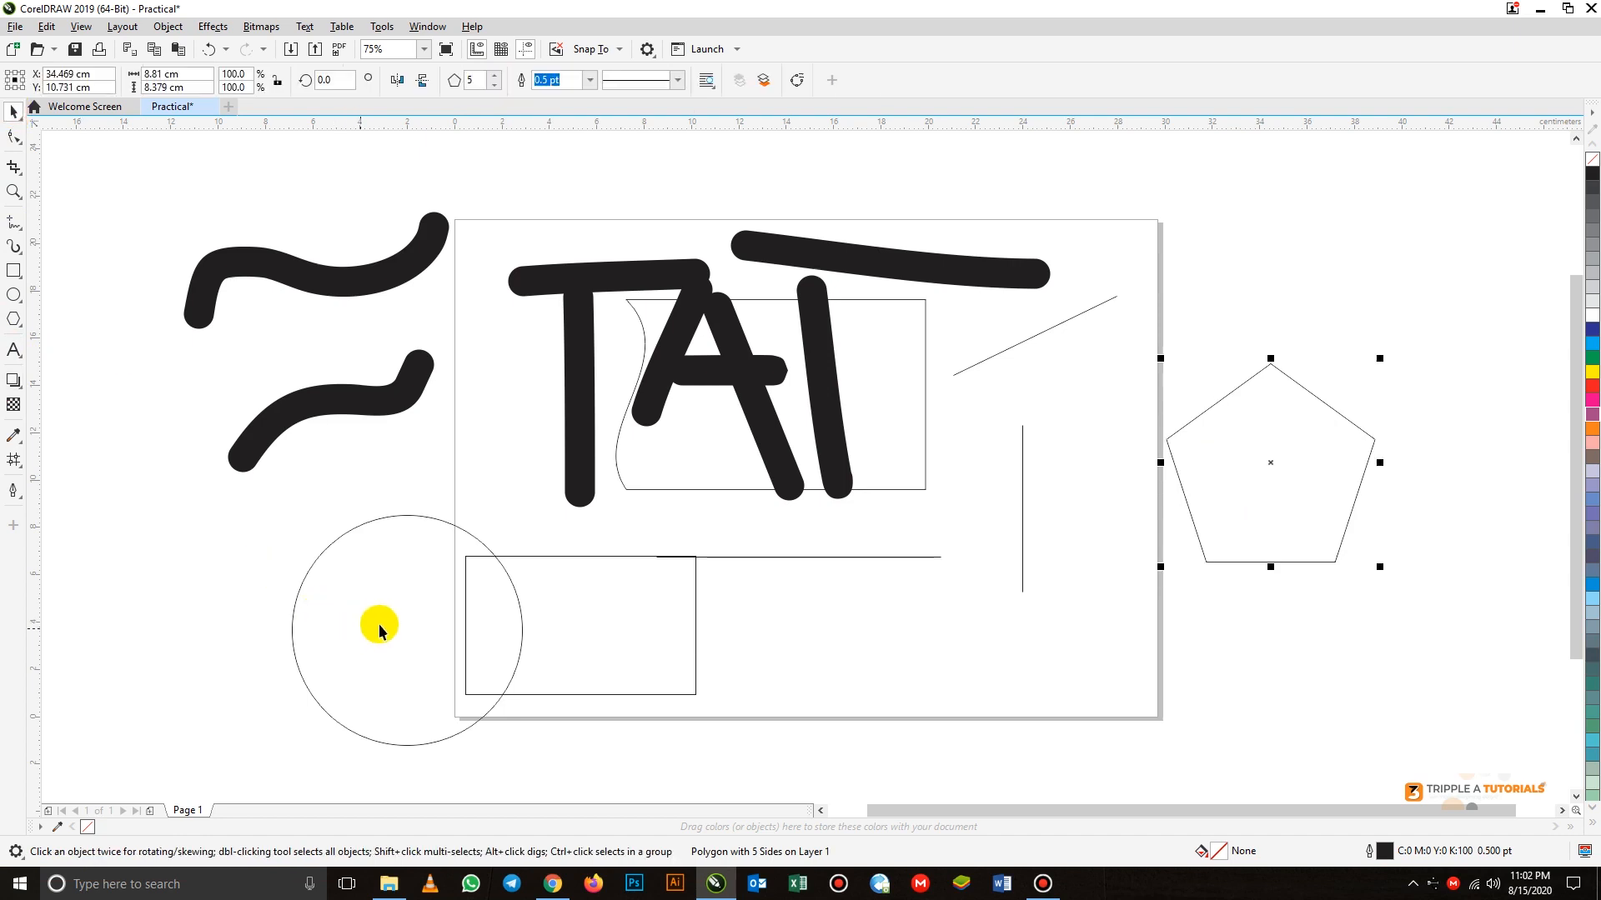
left_click_drag(422, 607, 337, 566)
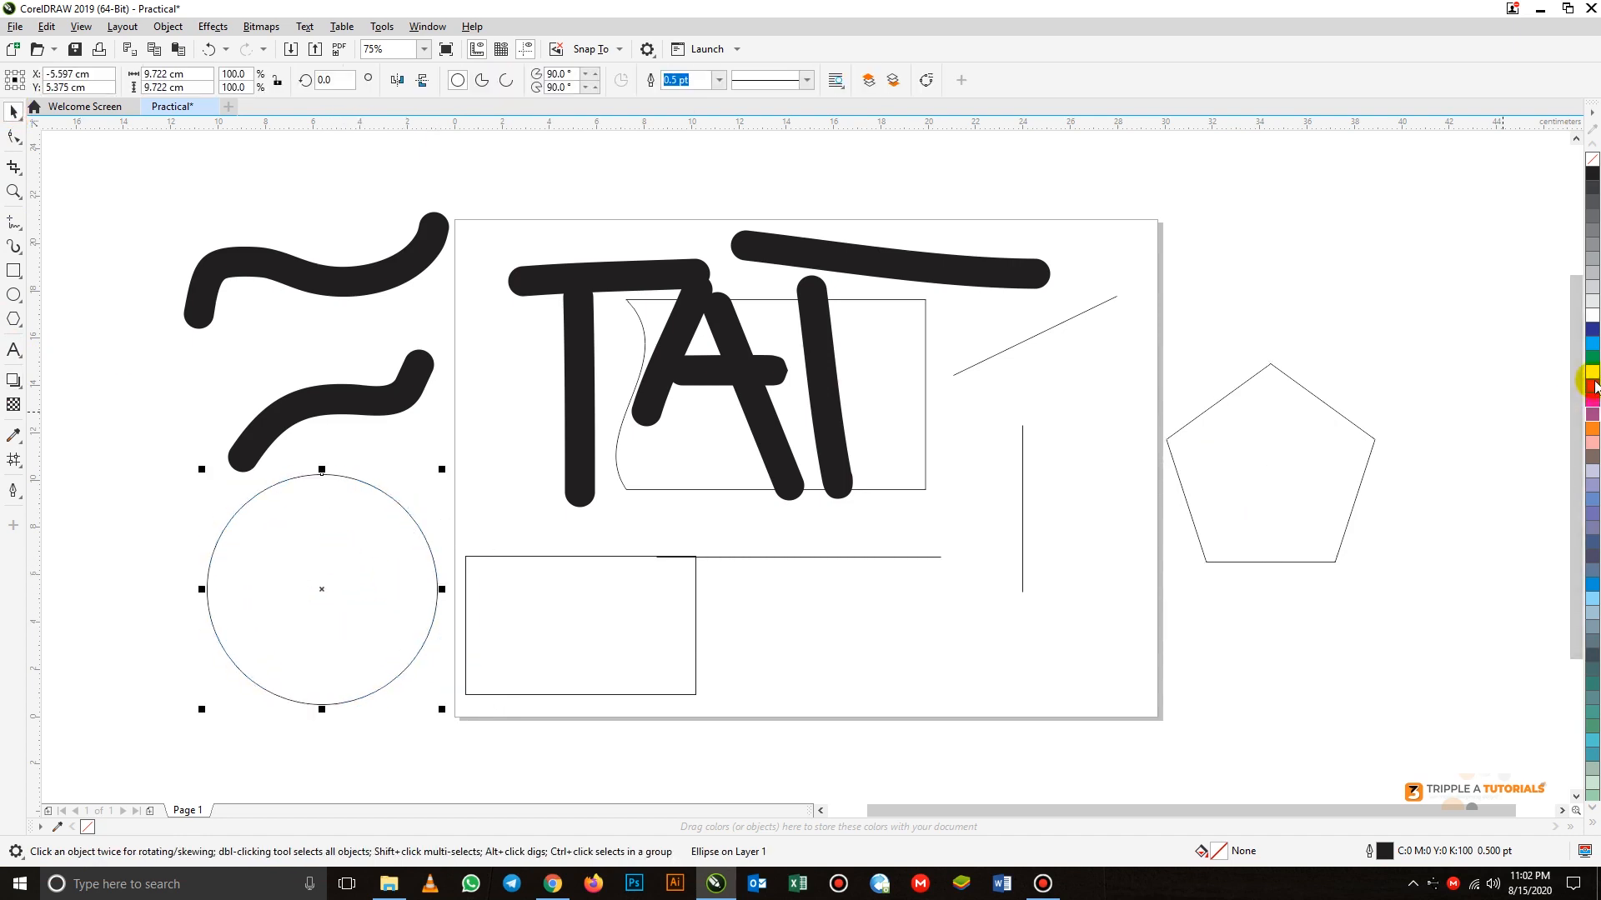
Fill the circle with red and remove its outline
left_click(1592, 386)
left_click_drag(345, 543, 347, 543)
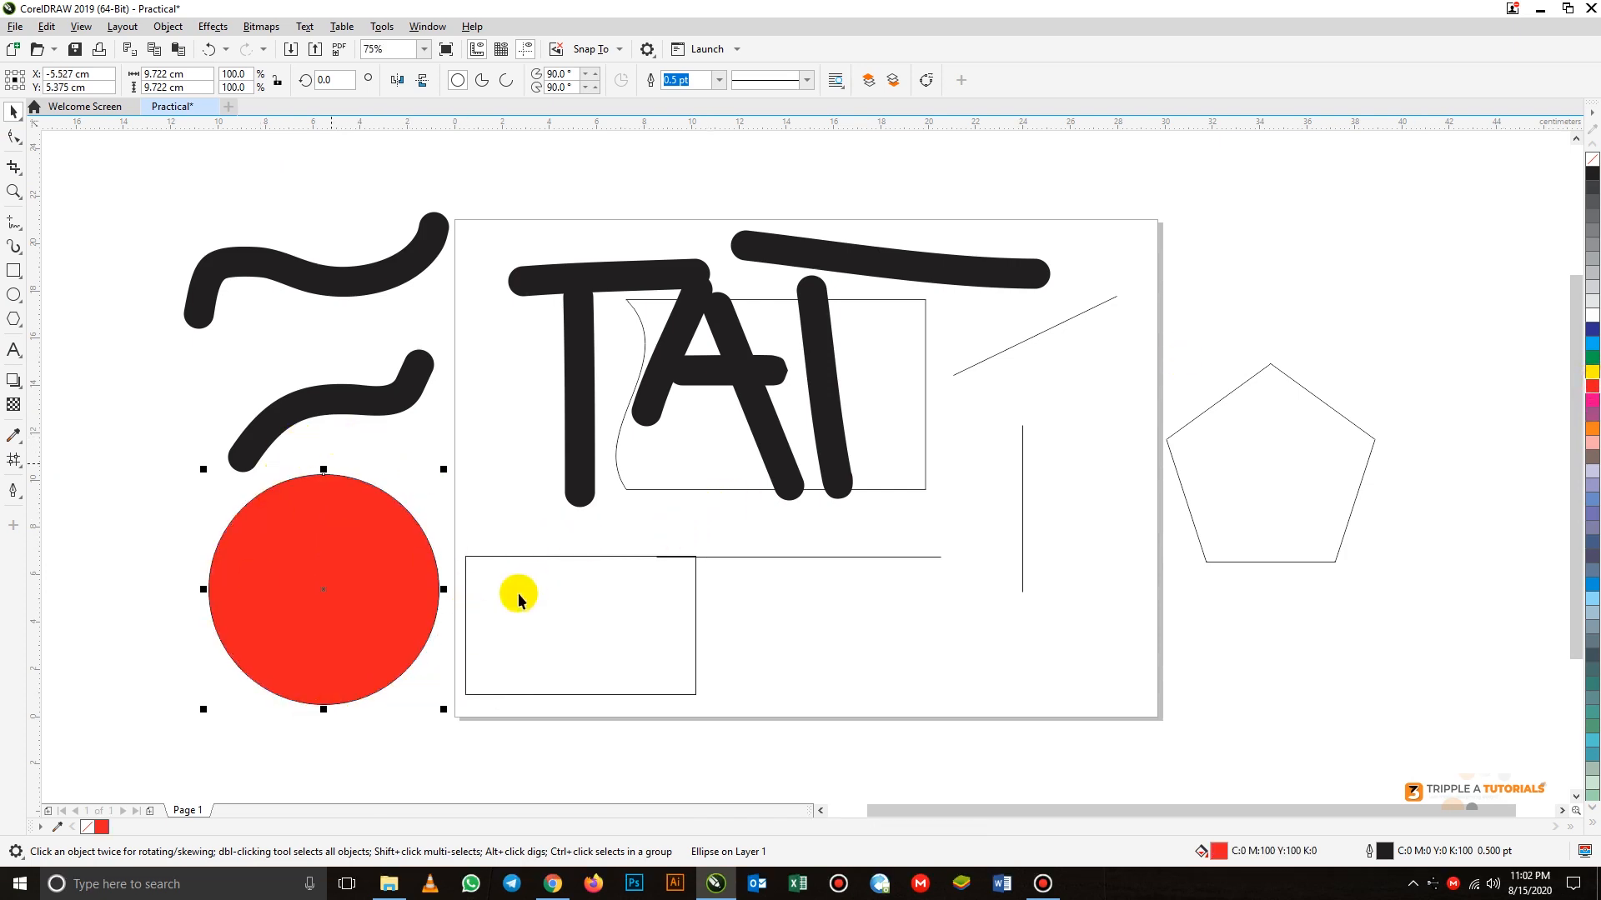
right_click(1593, 163)
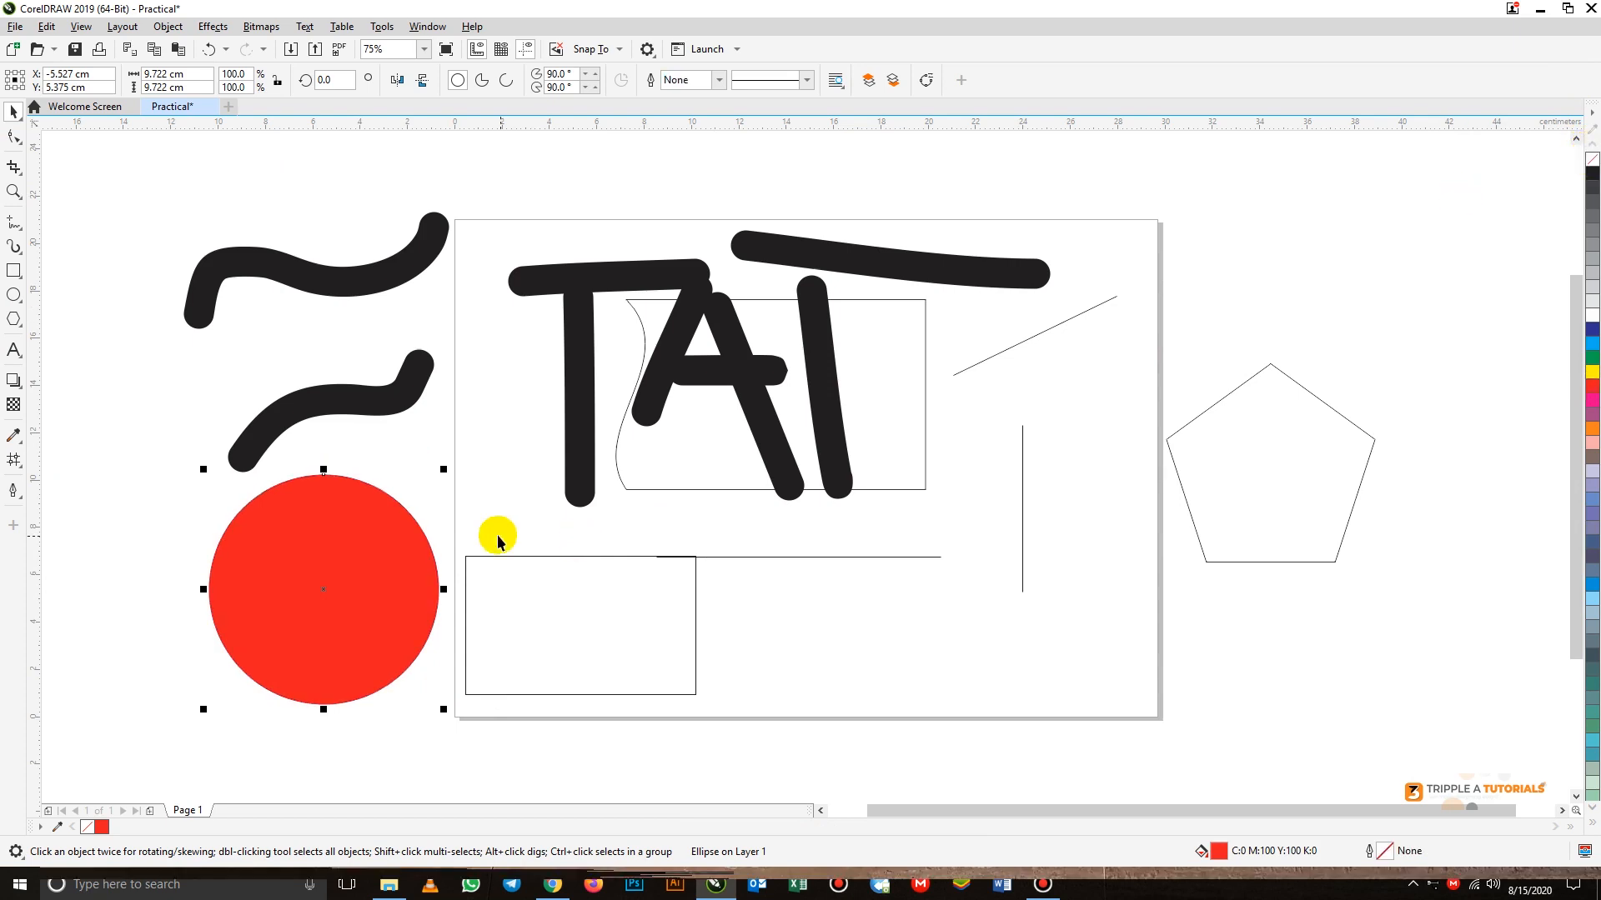
Add a drop shadow to the red circle with the Perspective Top Left preset and set its feathering to 32
left_click(14, 380)
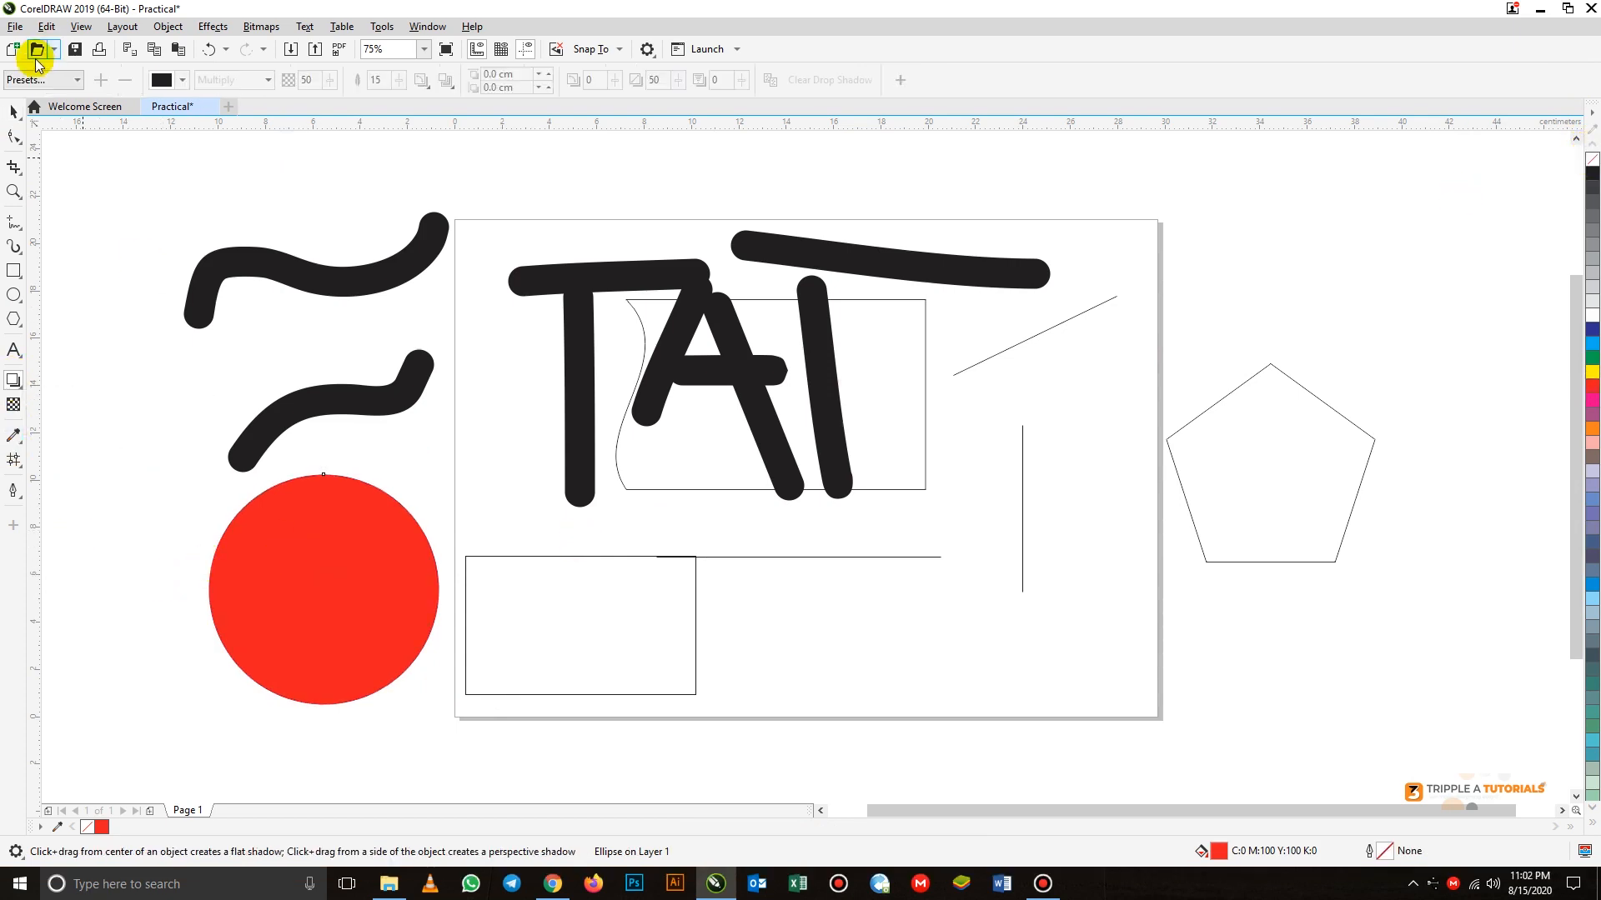
left_click(46, 81)
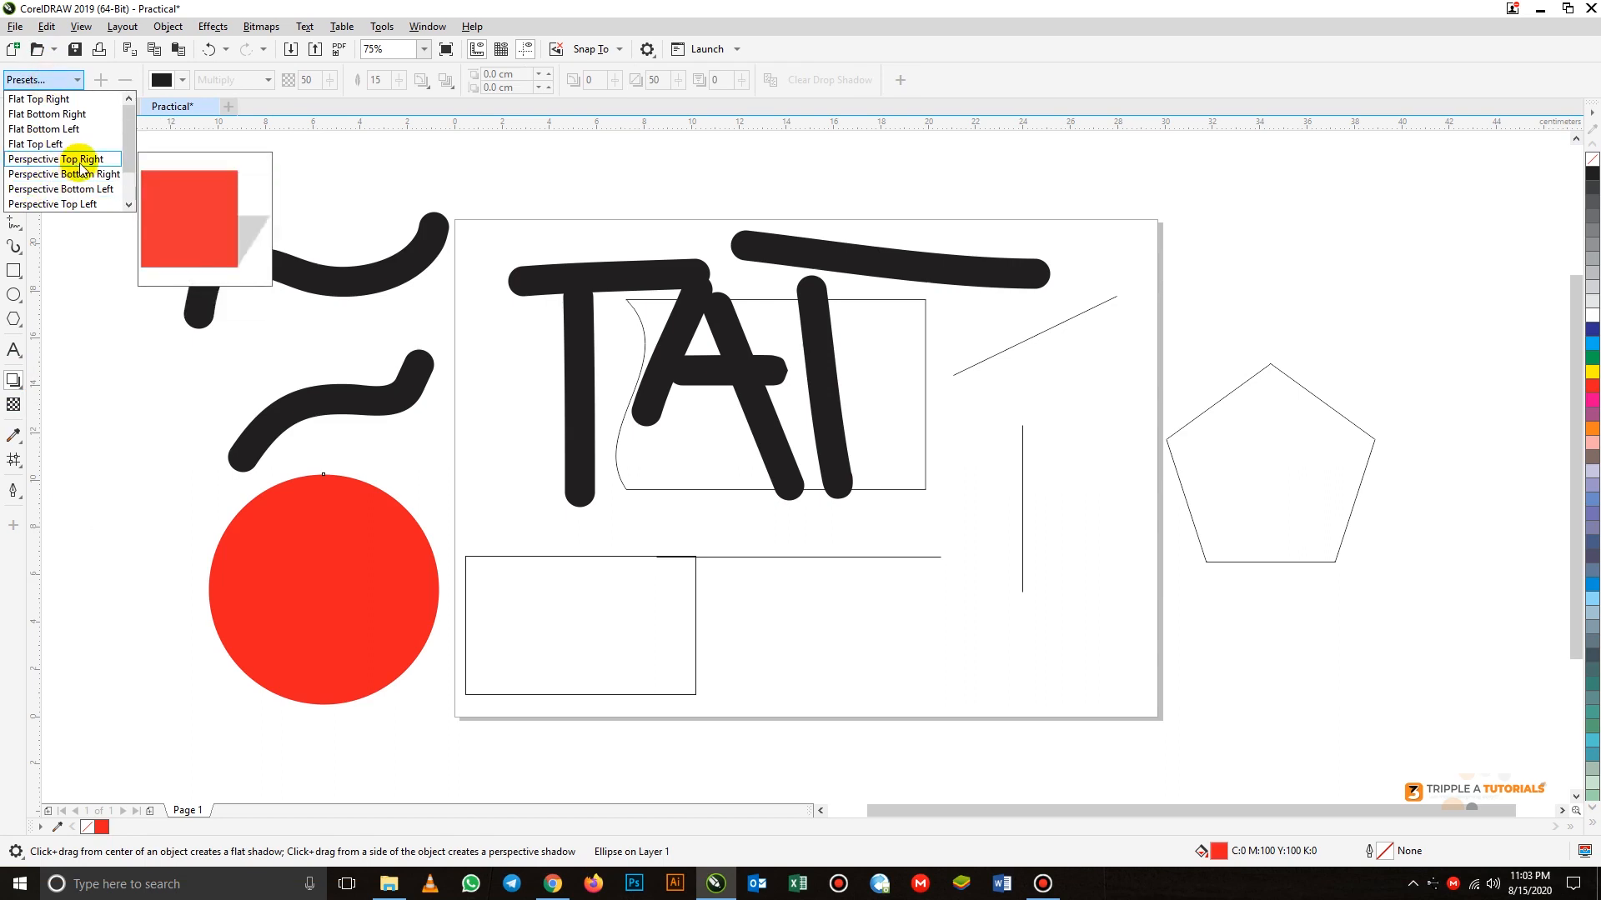
scroll(125, 190, "down", 1)
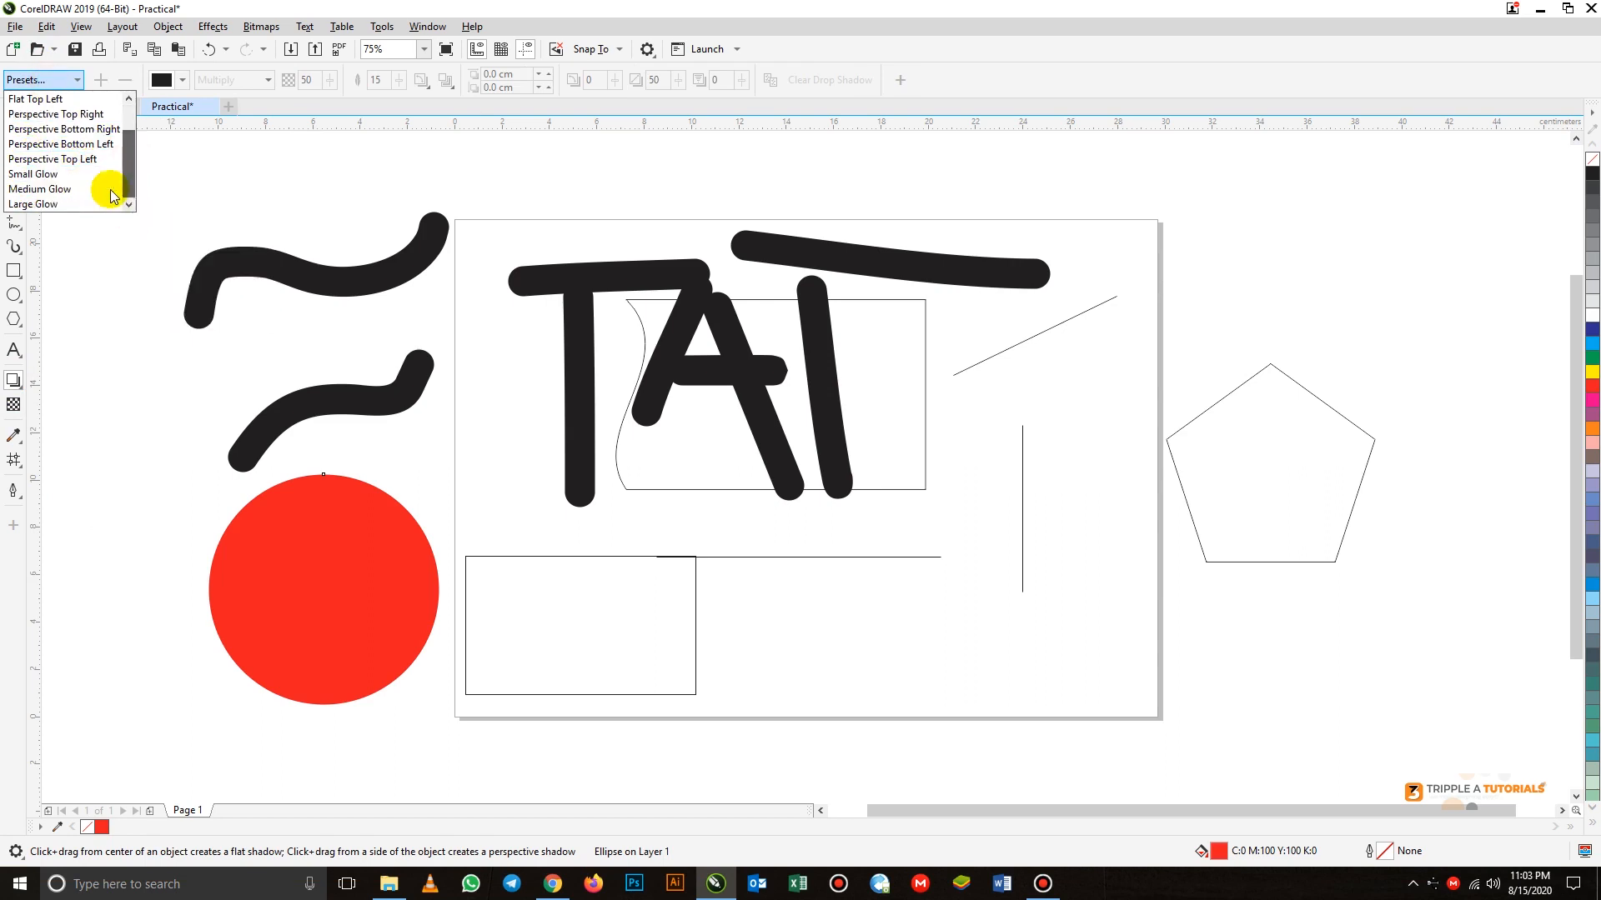
left_click(43, 160)
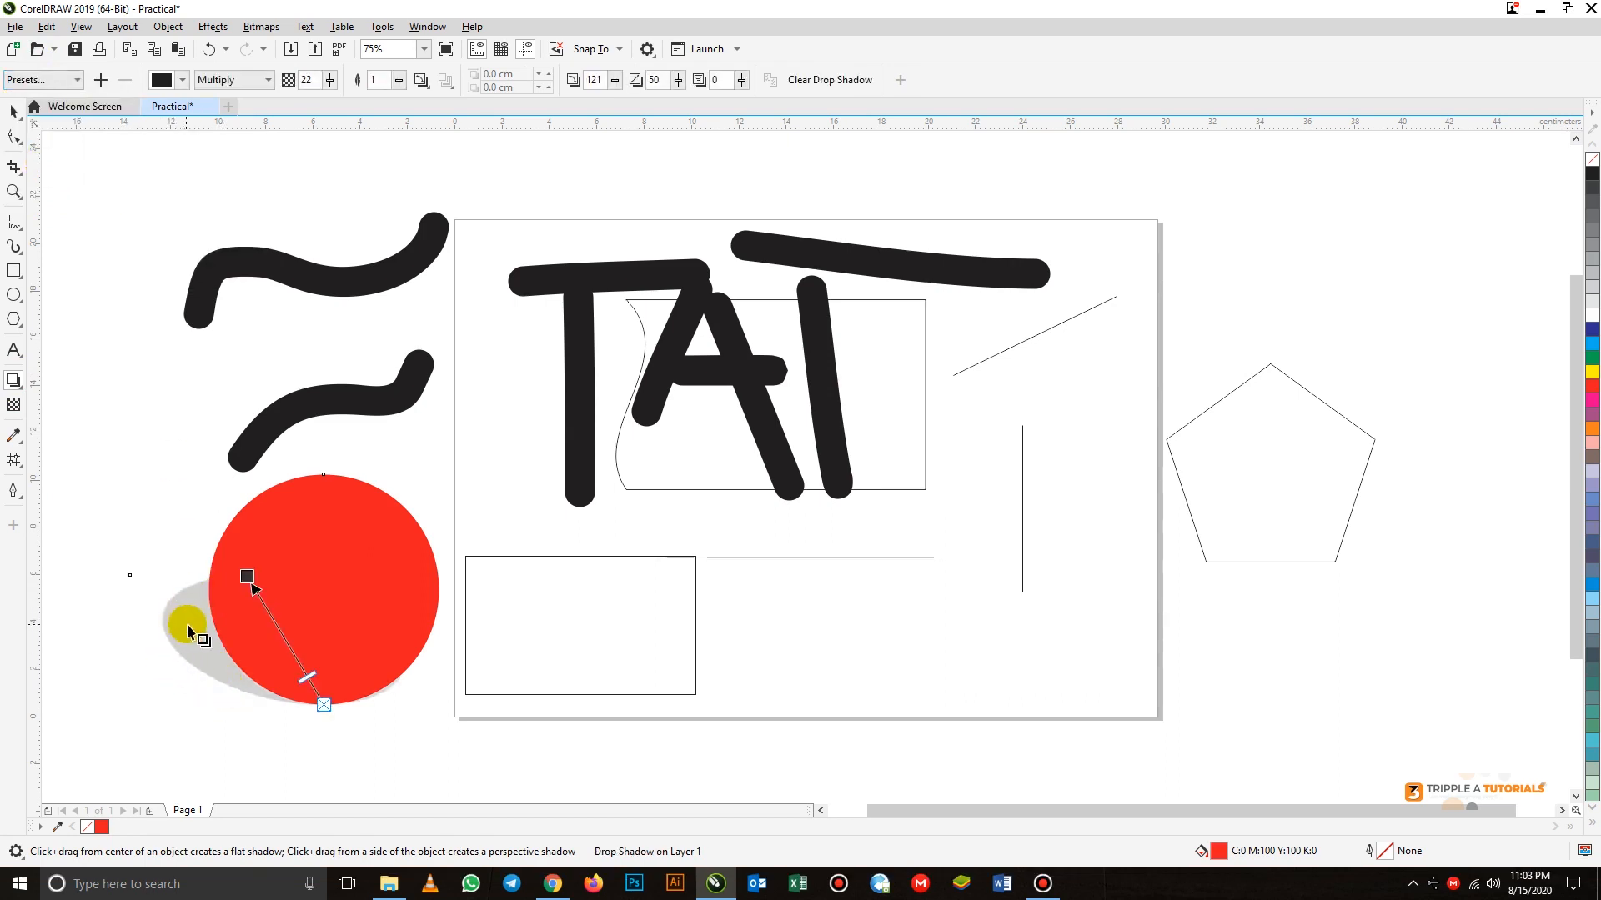
mouse_move(399, 87)
left_mouse_down()
mouse_move(442, 104)
mouse_move(373, 95)
left_mouse_up()
left_click(398, 81)
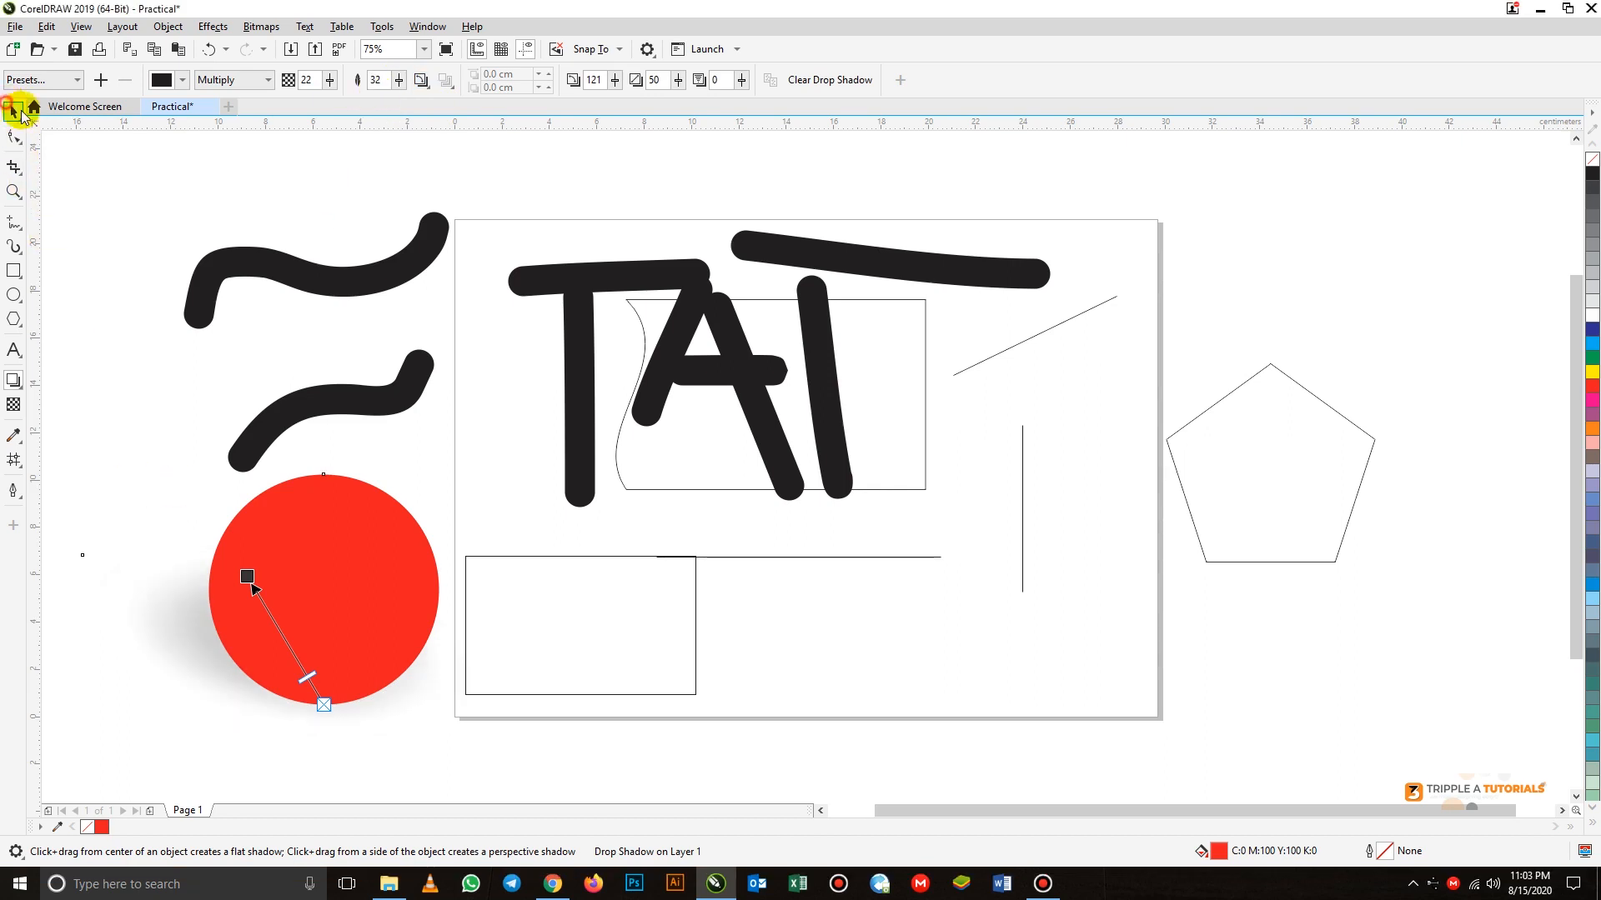
Delete the red circle together with its drop shadow
left_click(13, 111)
left_click_drag(279, 566, 405, 510)
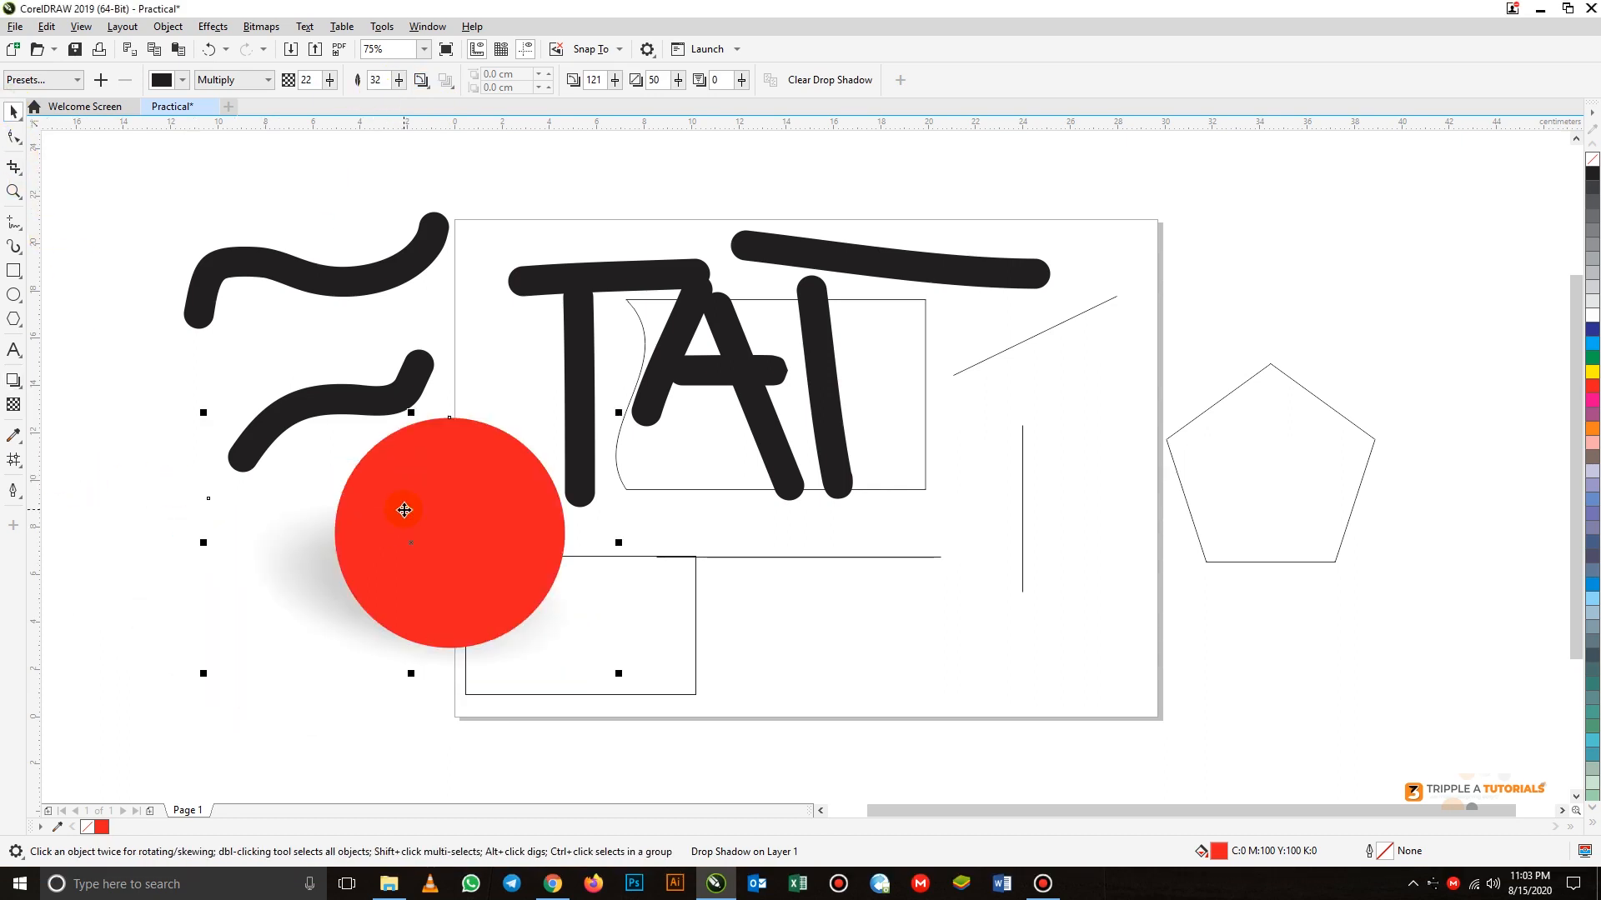
key("Delete")
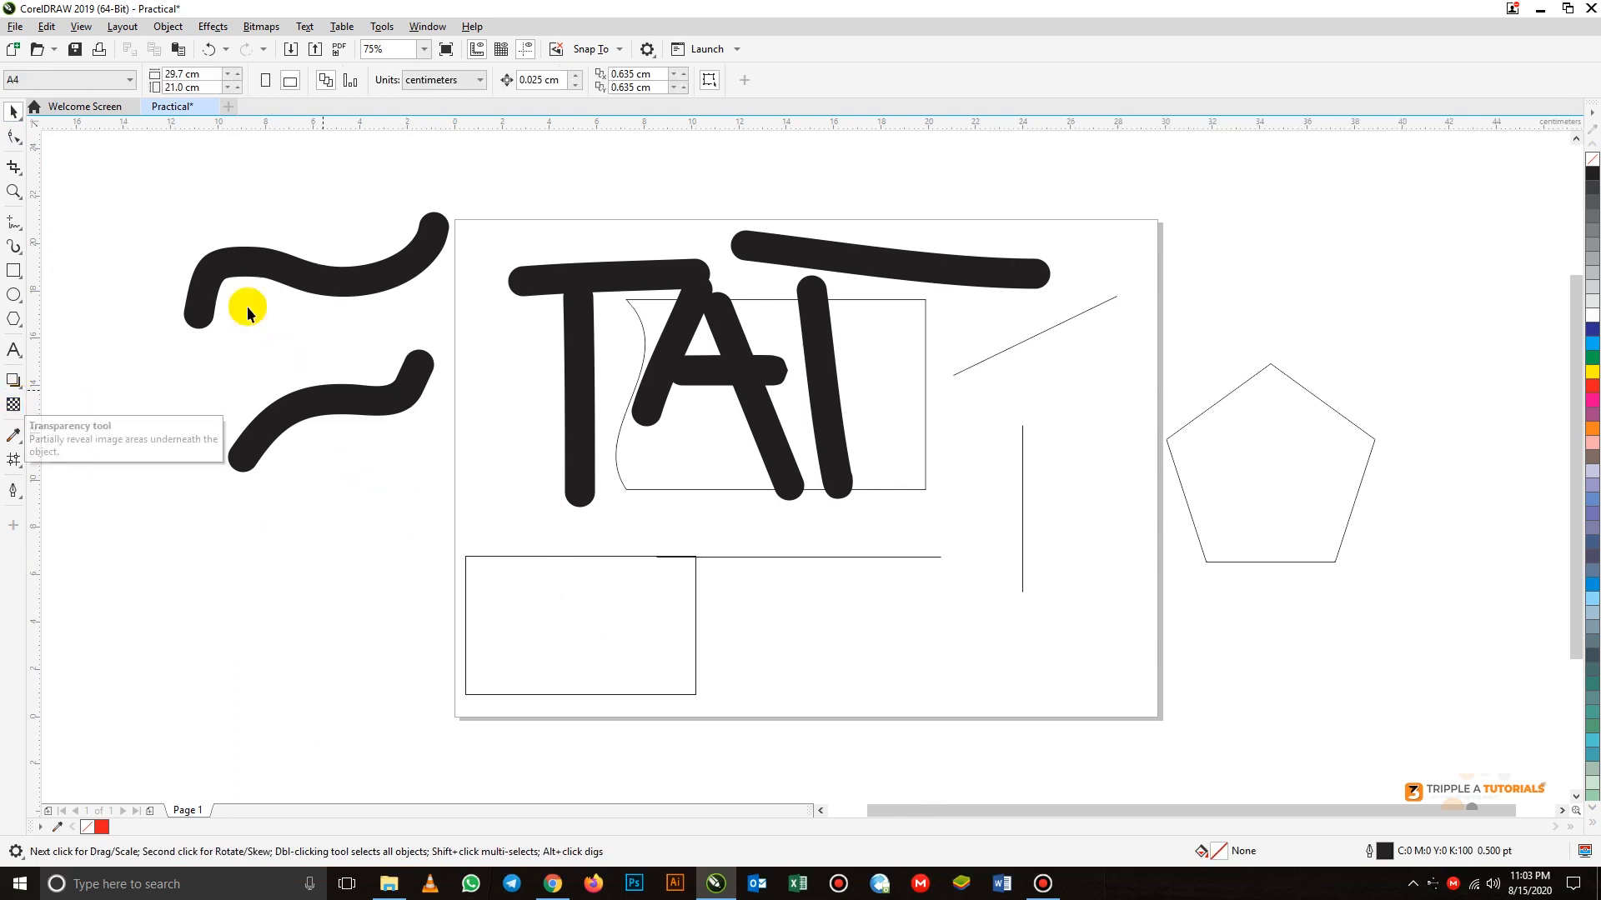
Delete the brush strokes, lines, pentagon and curved-edge rectangle, keeping only the plain rectangle at the page's lower left
left_click_drag(1077, 682, 1404, 628)
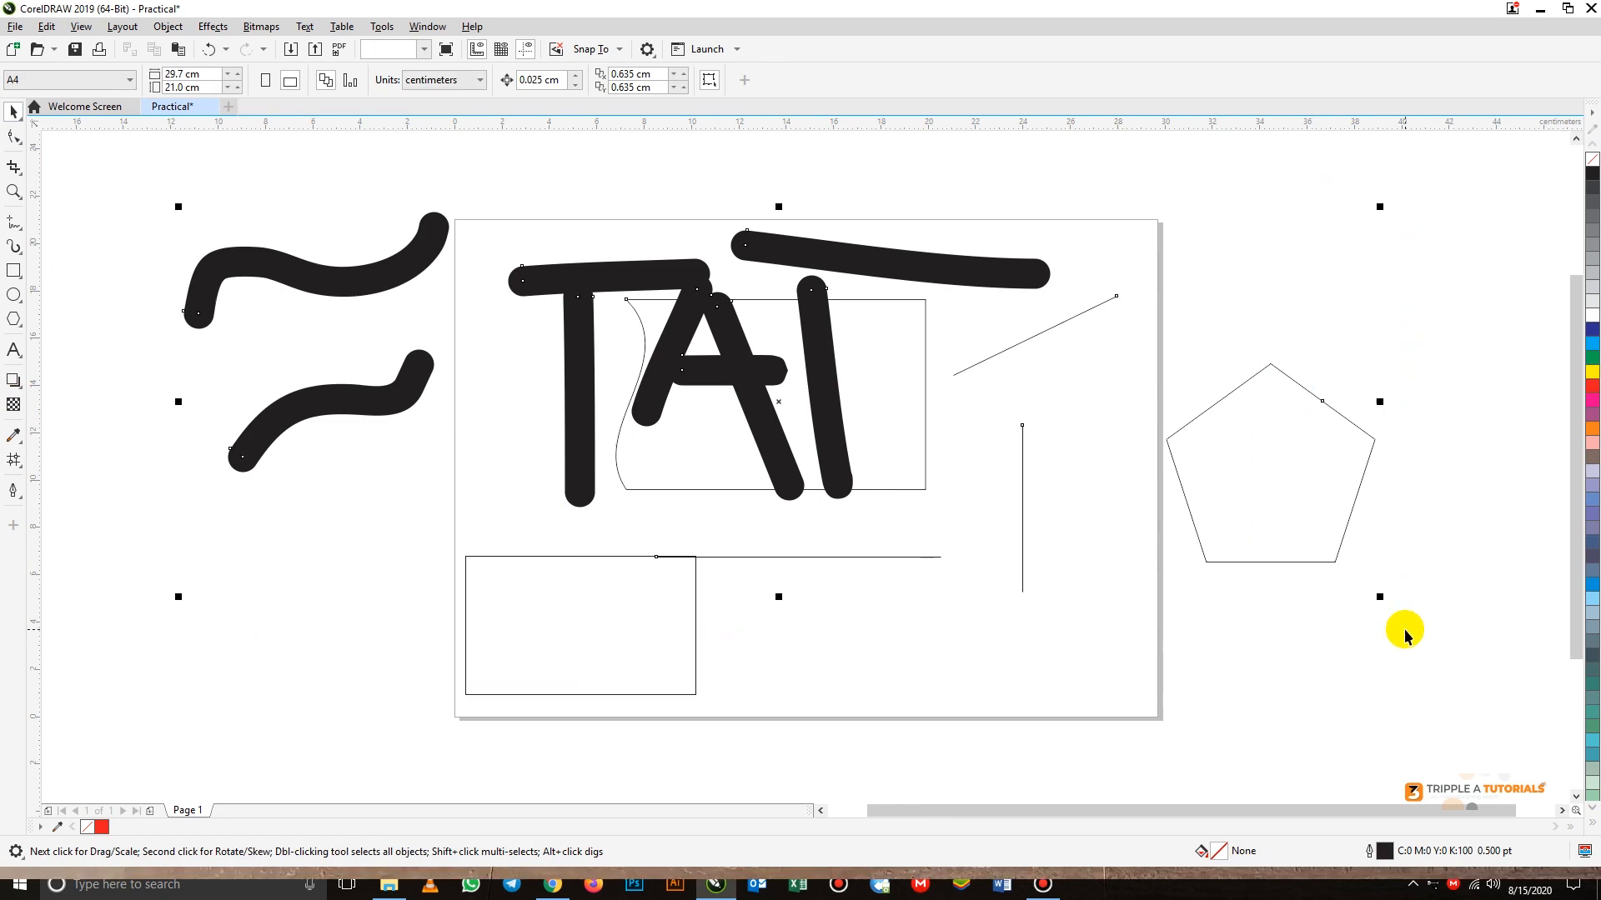
key("Delete")
Move the rectangle to around the middle of the page, enlarge it to about 15.4 × 9.2 cm, and fill it with green
left_click_drag(582, 632, 759, 426)
left_click_drag(877, 499, 1009, 575)
left_click_drag(876, 425, 837, 408)
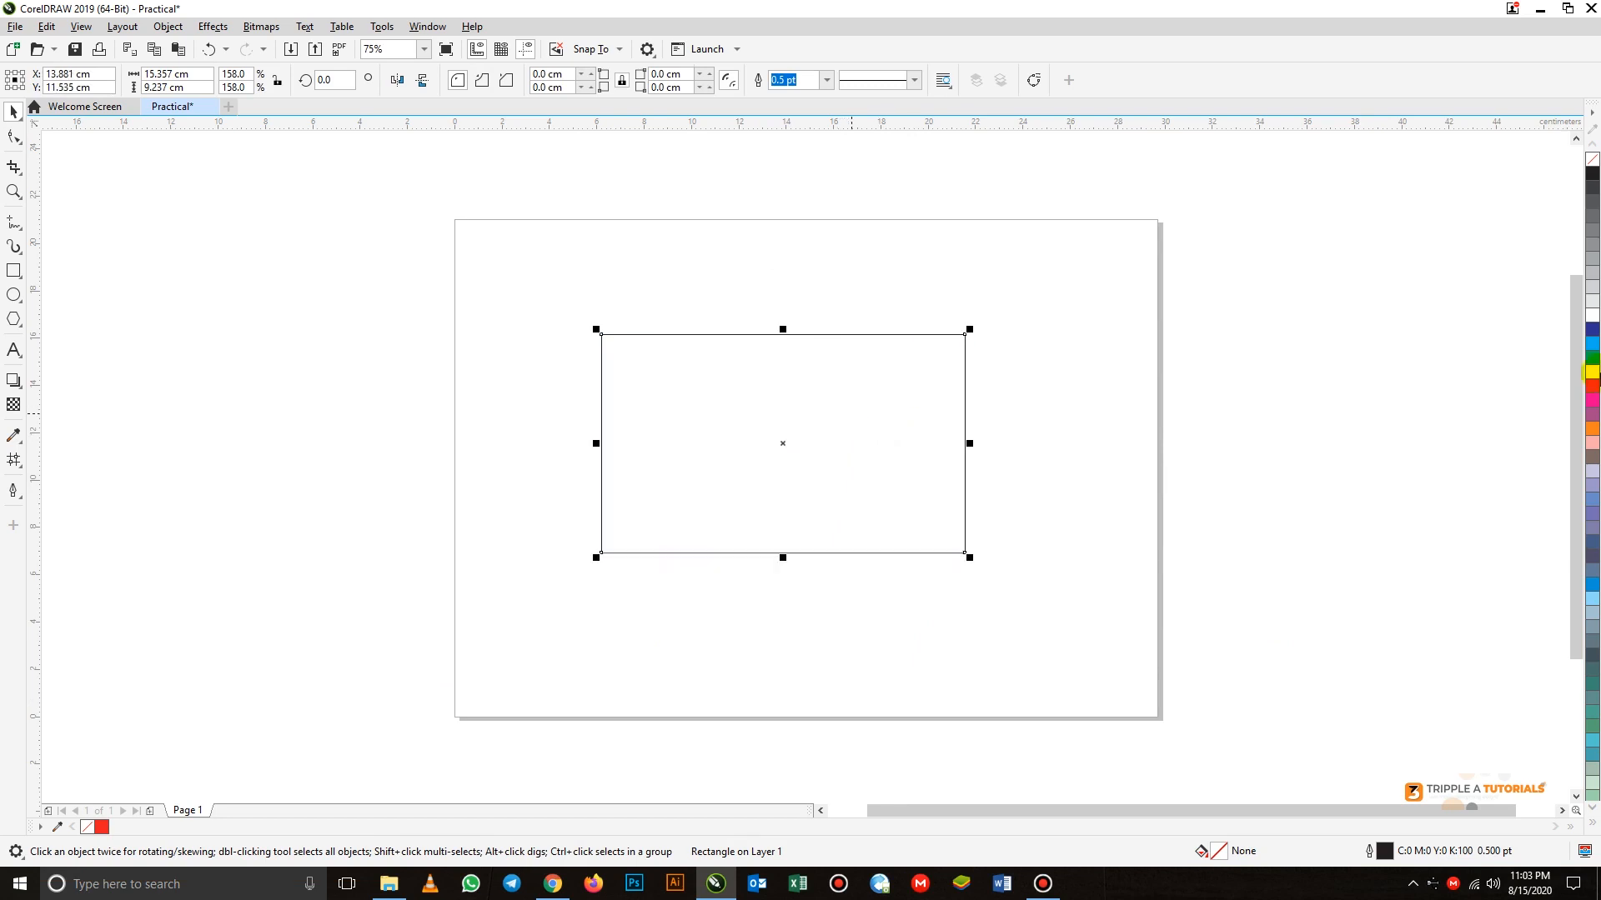
left_click(1593, 359)
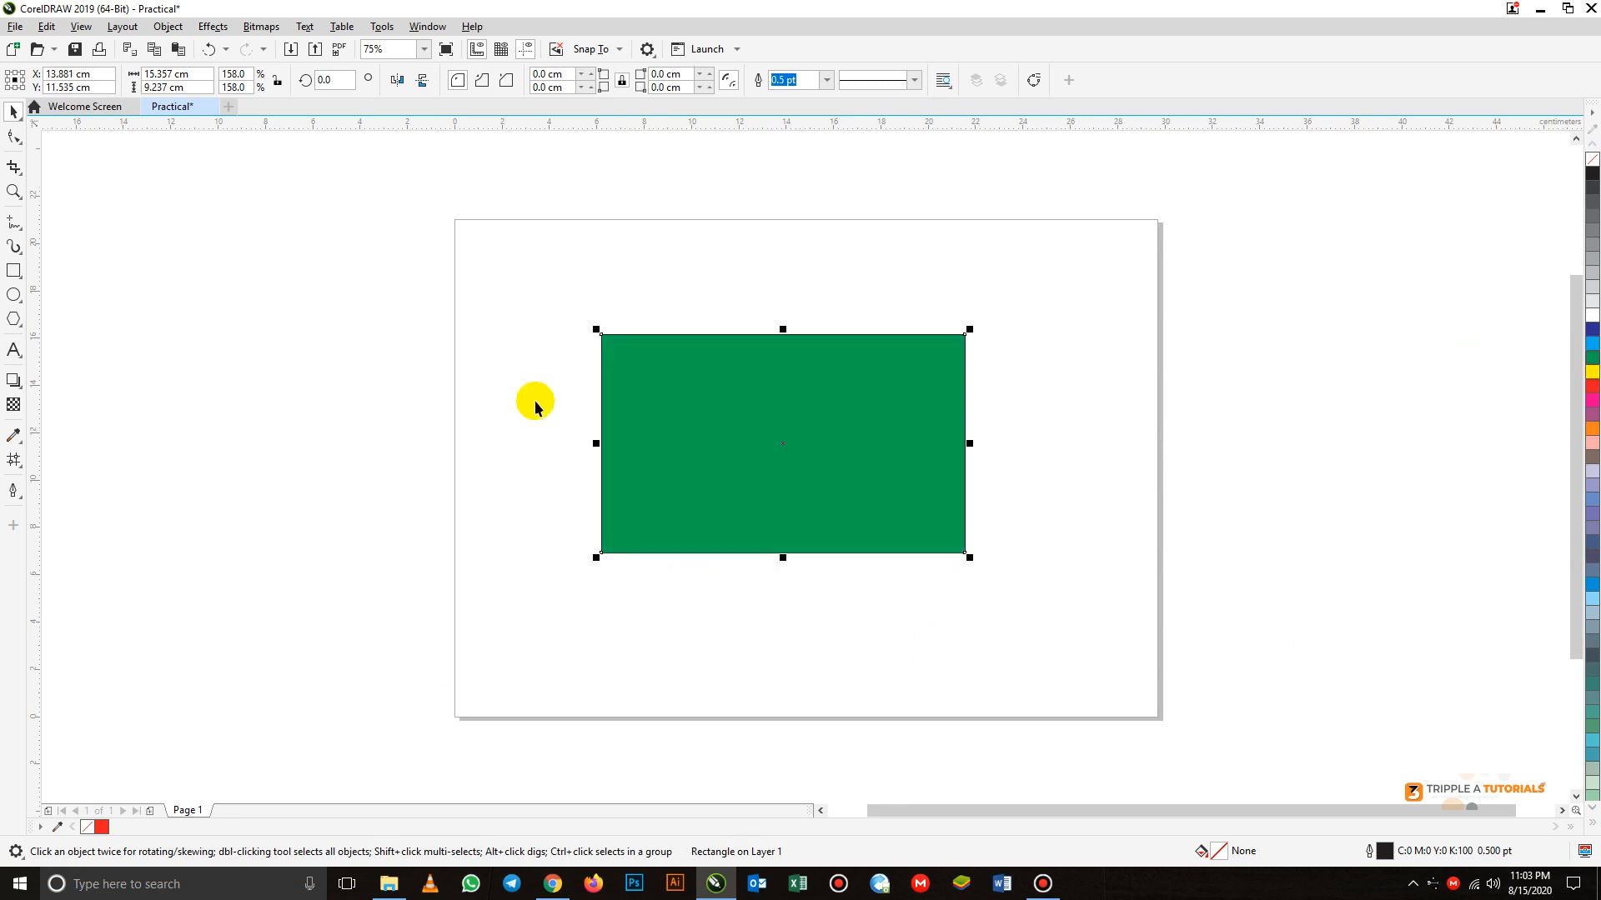
left_click(382, 388)
Draw a circle about 7 cm in diameter in the middle of the green rectangle and fill it with white
left_click(14, 294)
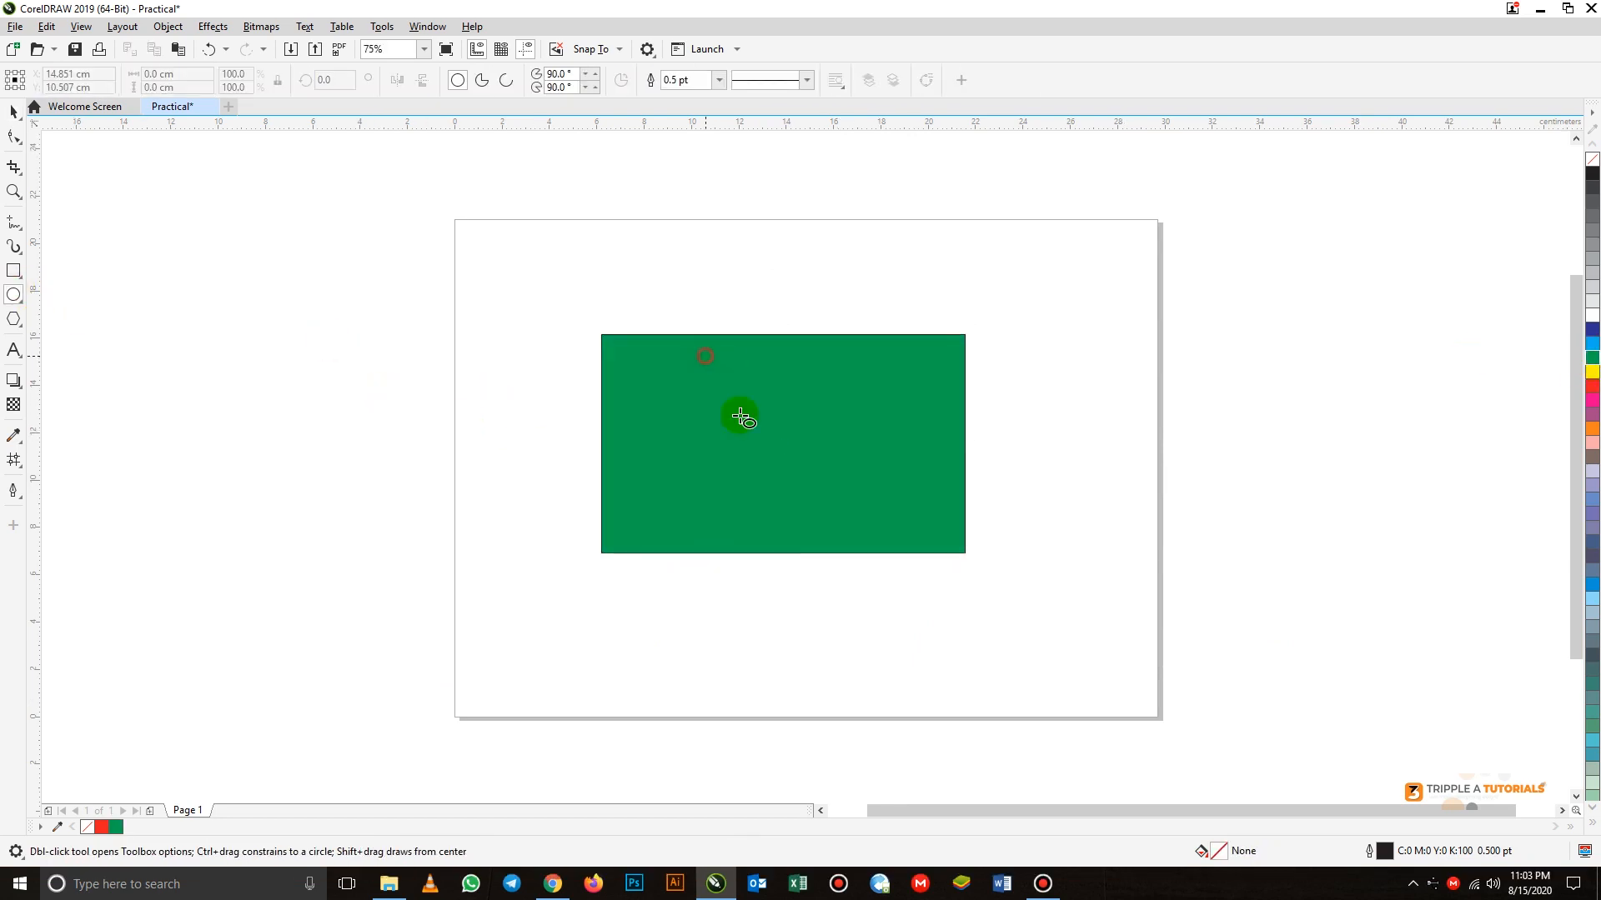
left_click_drag(741, 417, 847, 525)
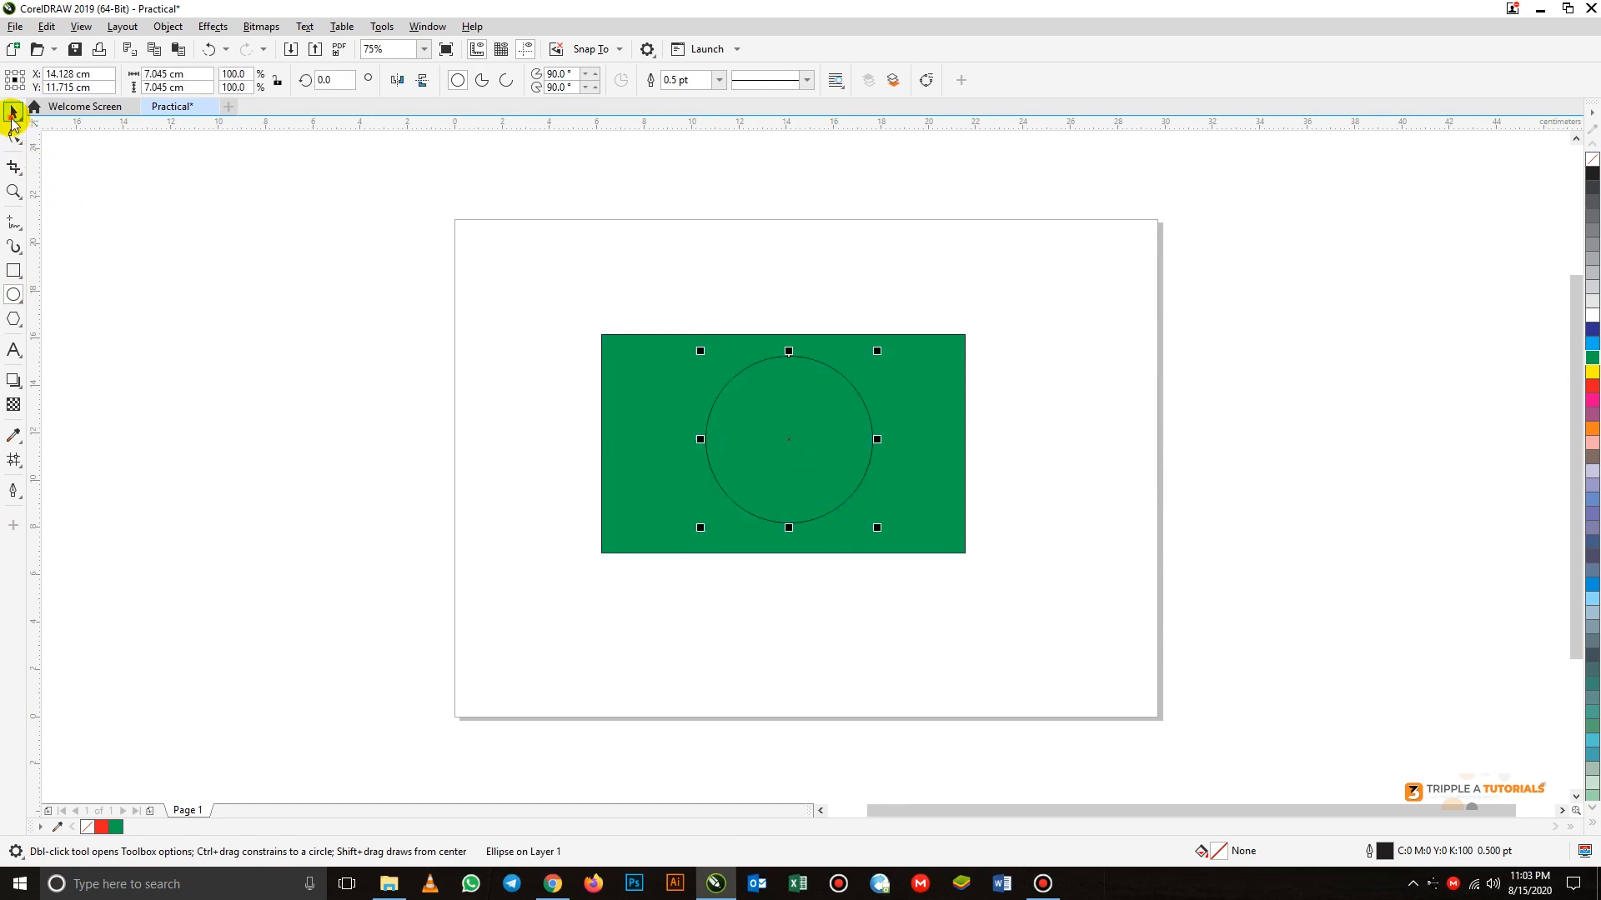
left_click(13, 112)
left_click_drag(803, 417, 793, 416)
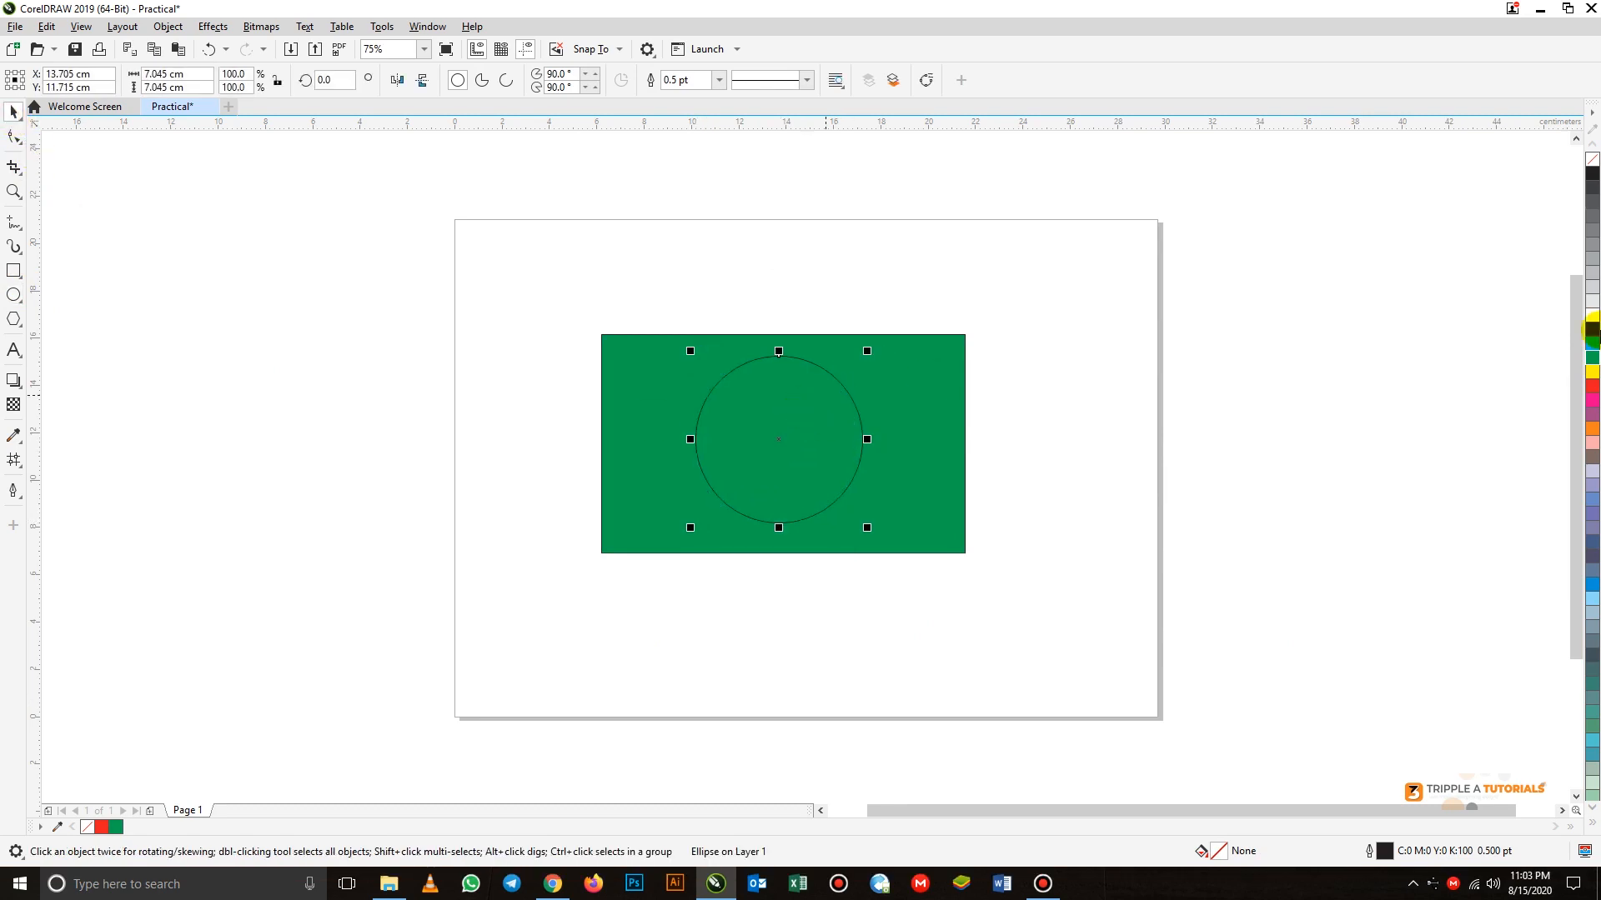
left_click(1590, 314)
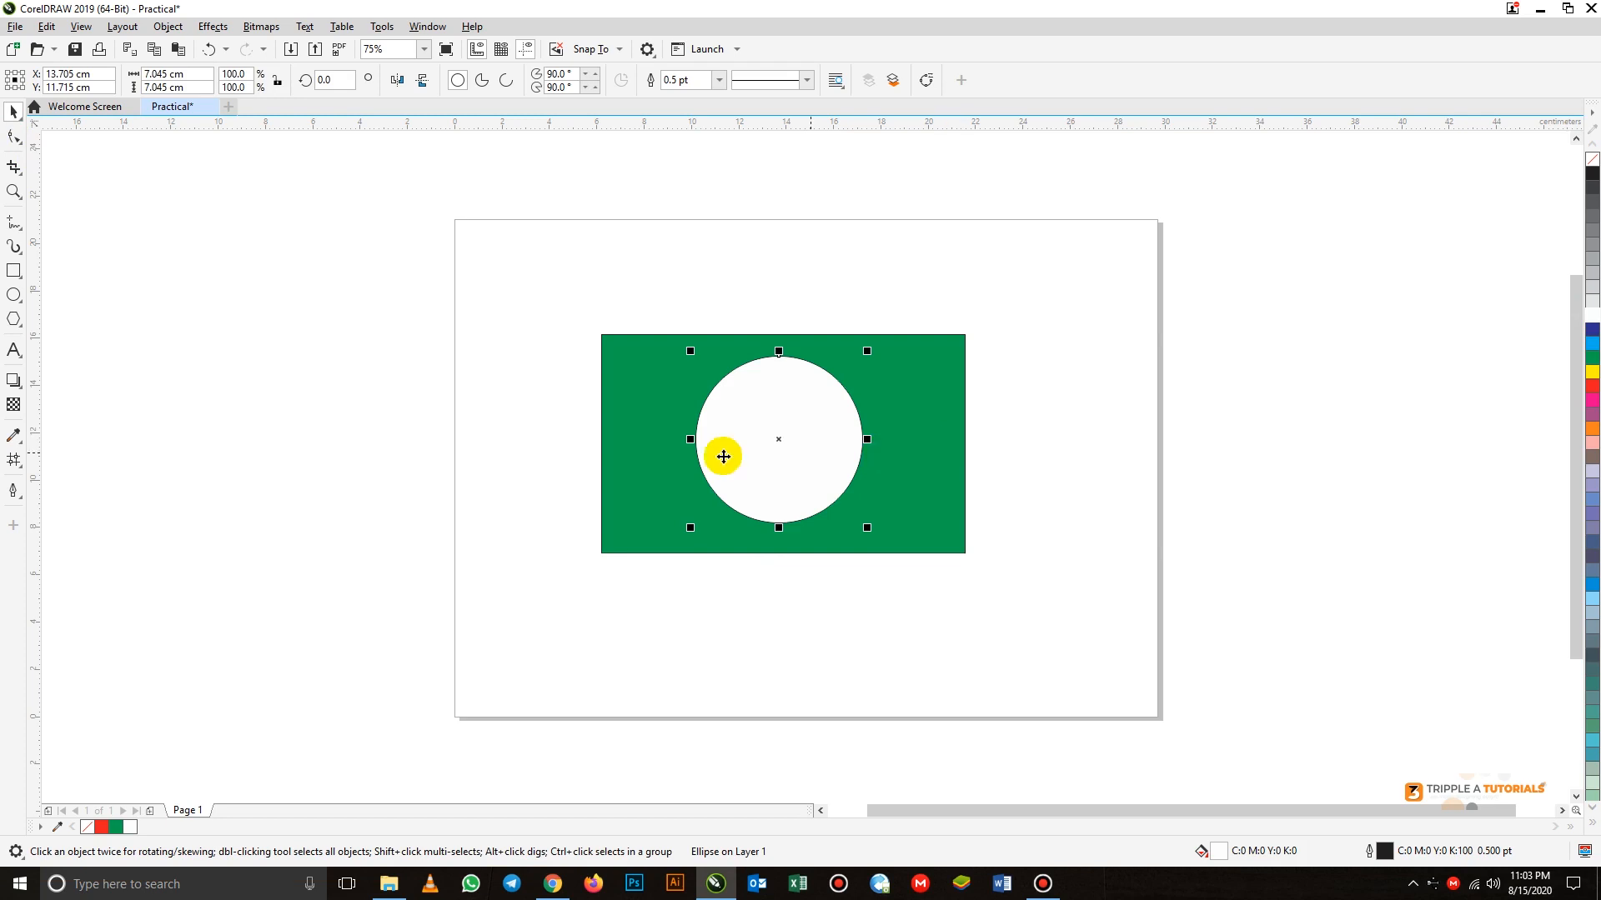
Apply a uniform transparency of 50 to the white circle and remove its outline
left_click(14, 408)
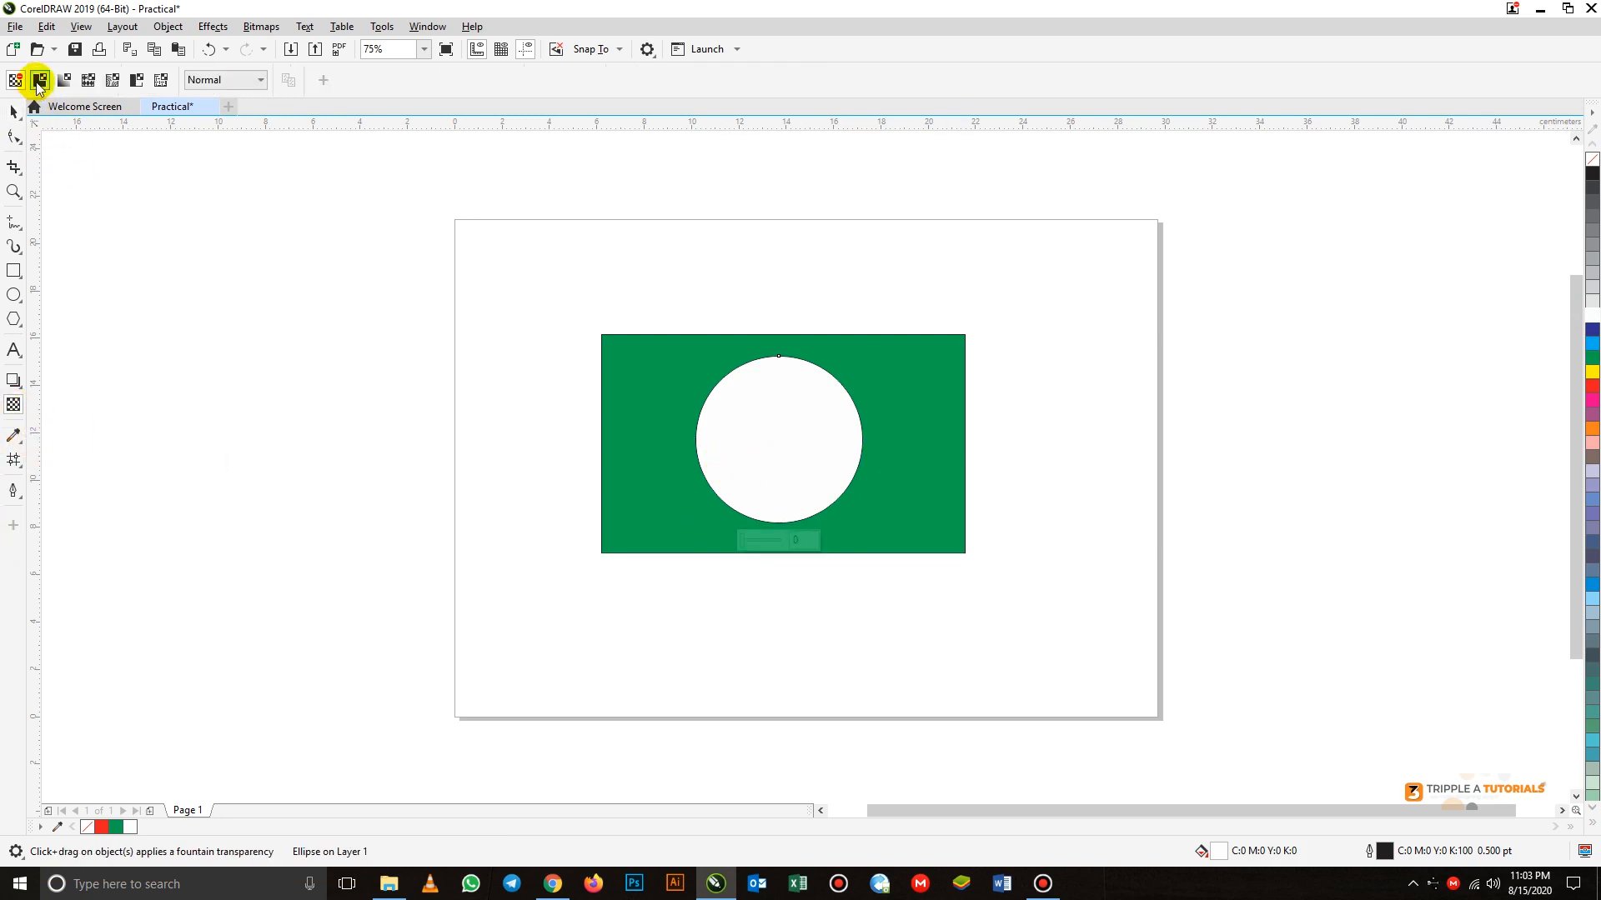
left_click(40, 81)
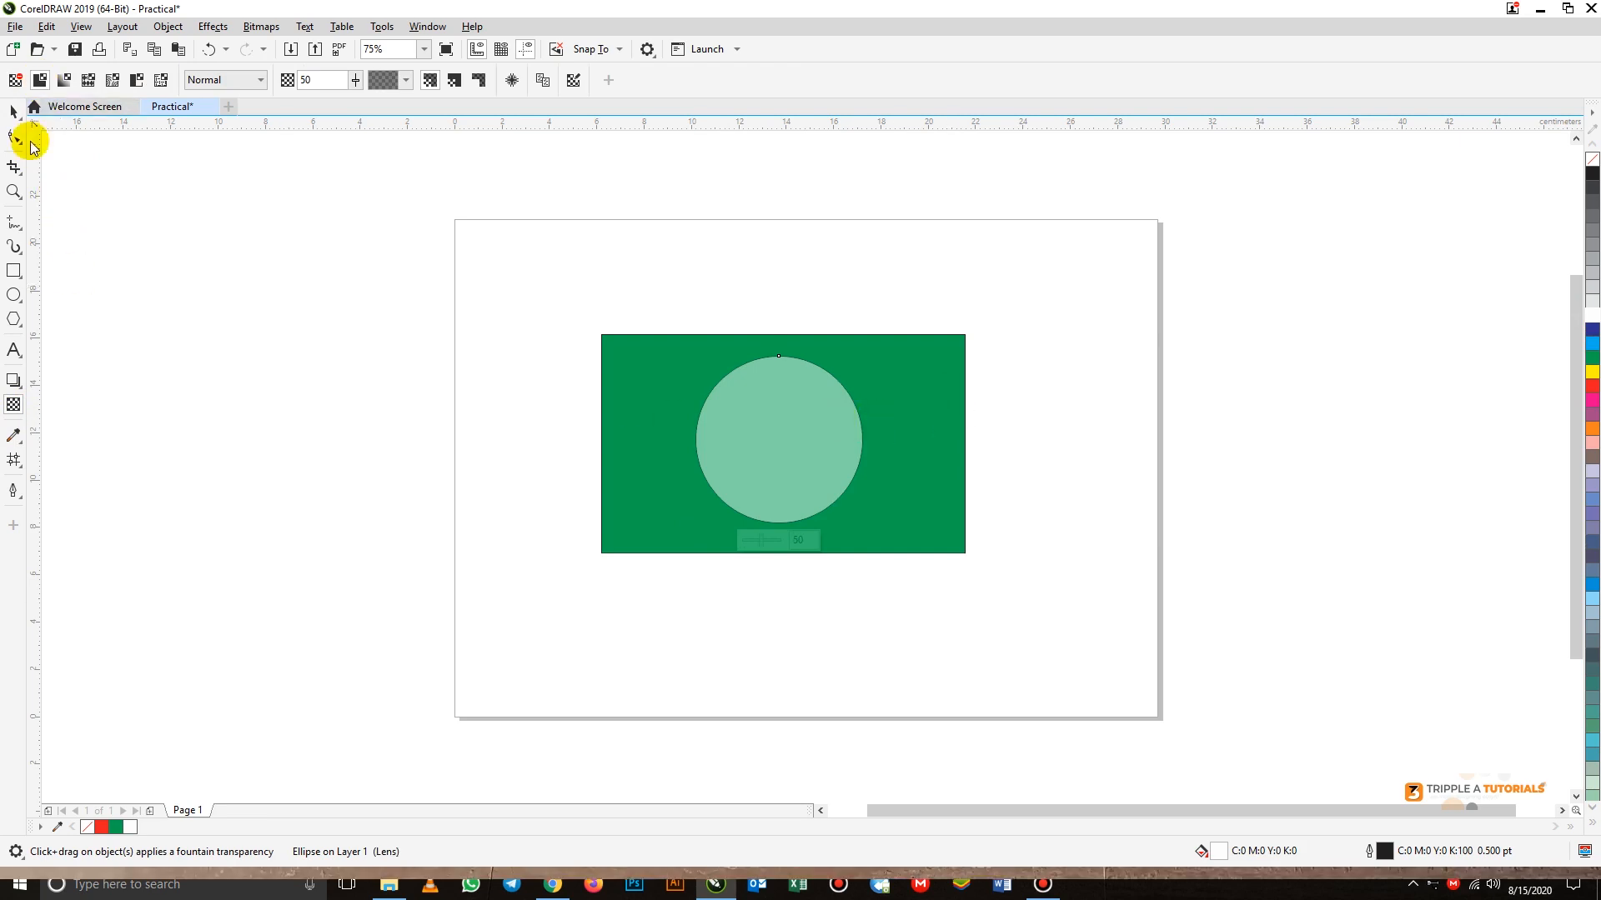
left_click(14, 111)
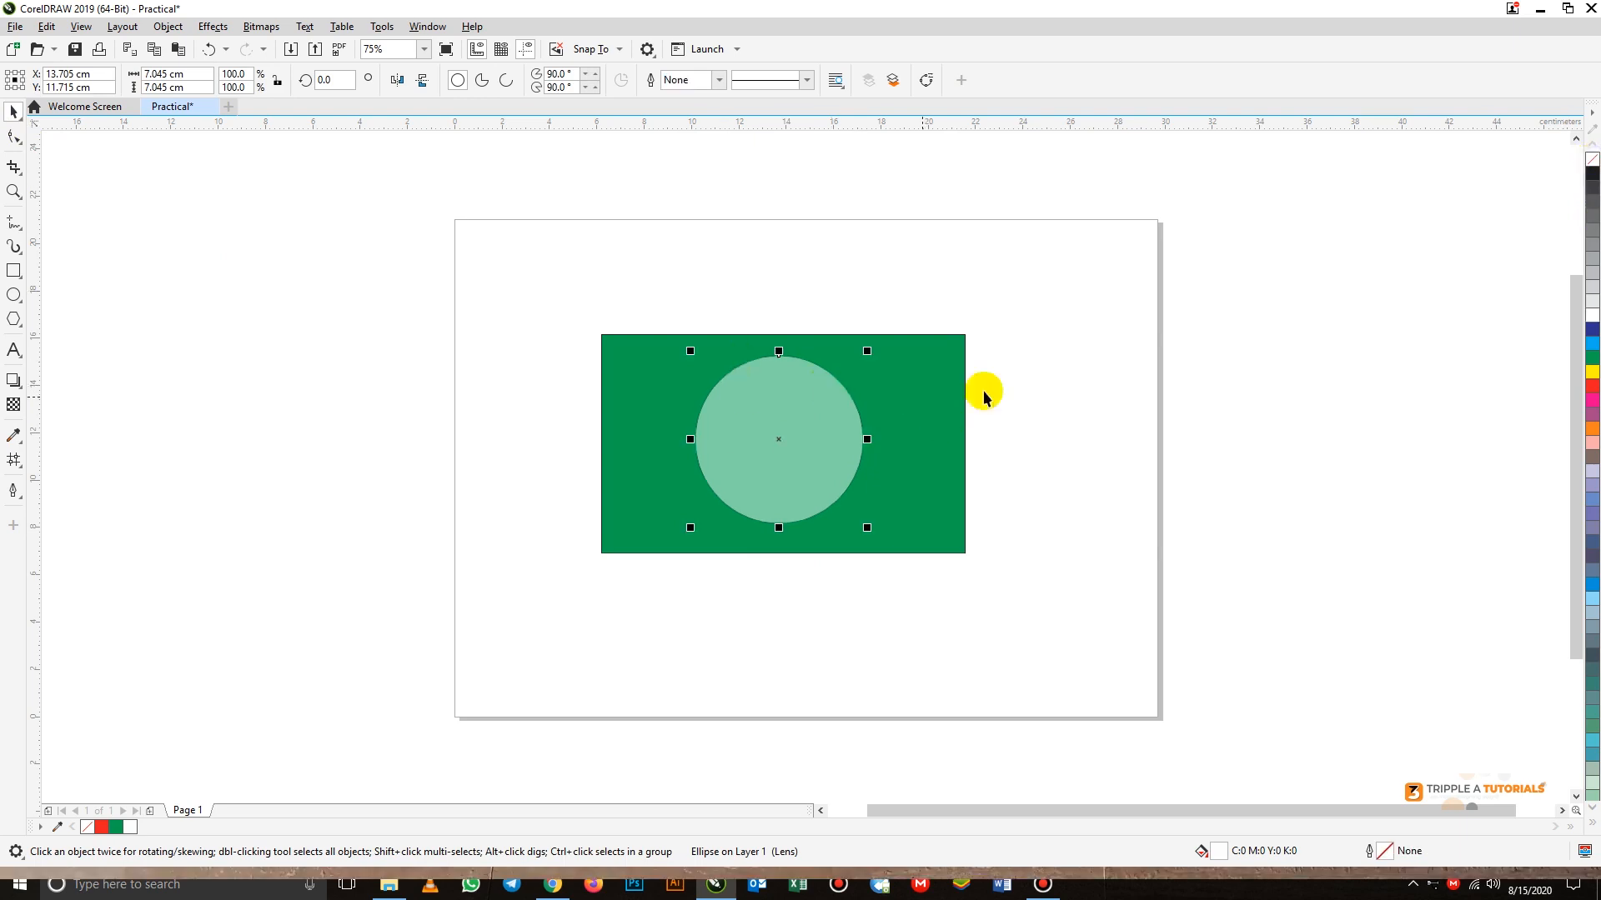
left_click(1052, 400)
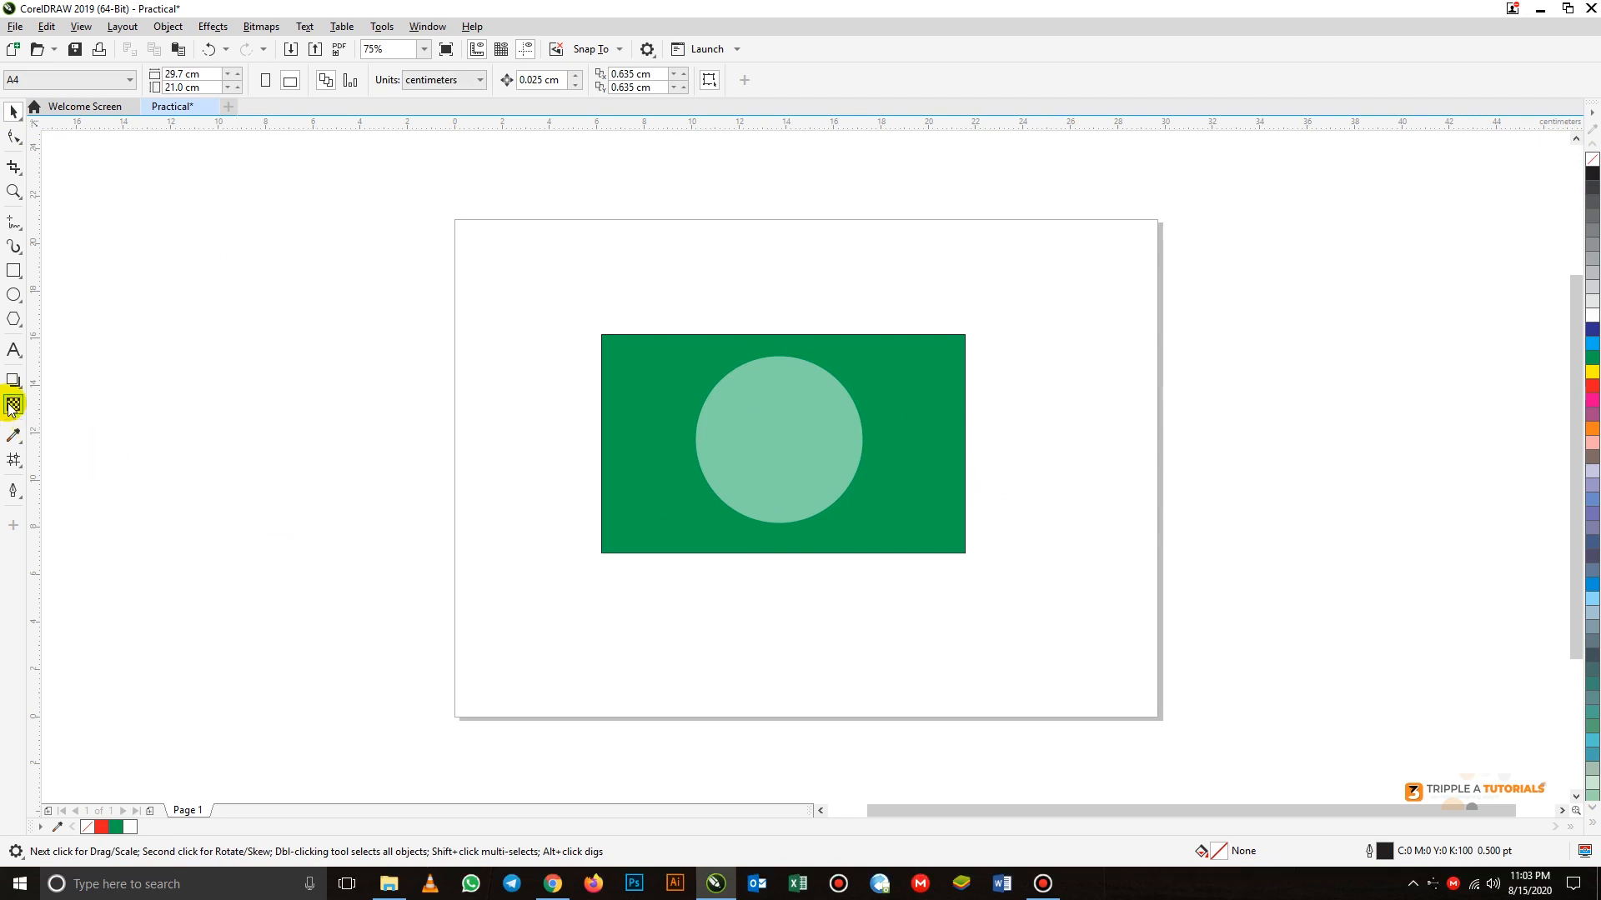
Move the transparent circle off the green rectangle to the page's upper-left corner and delete it
left_click(803, 432)
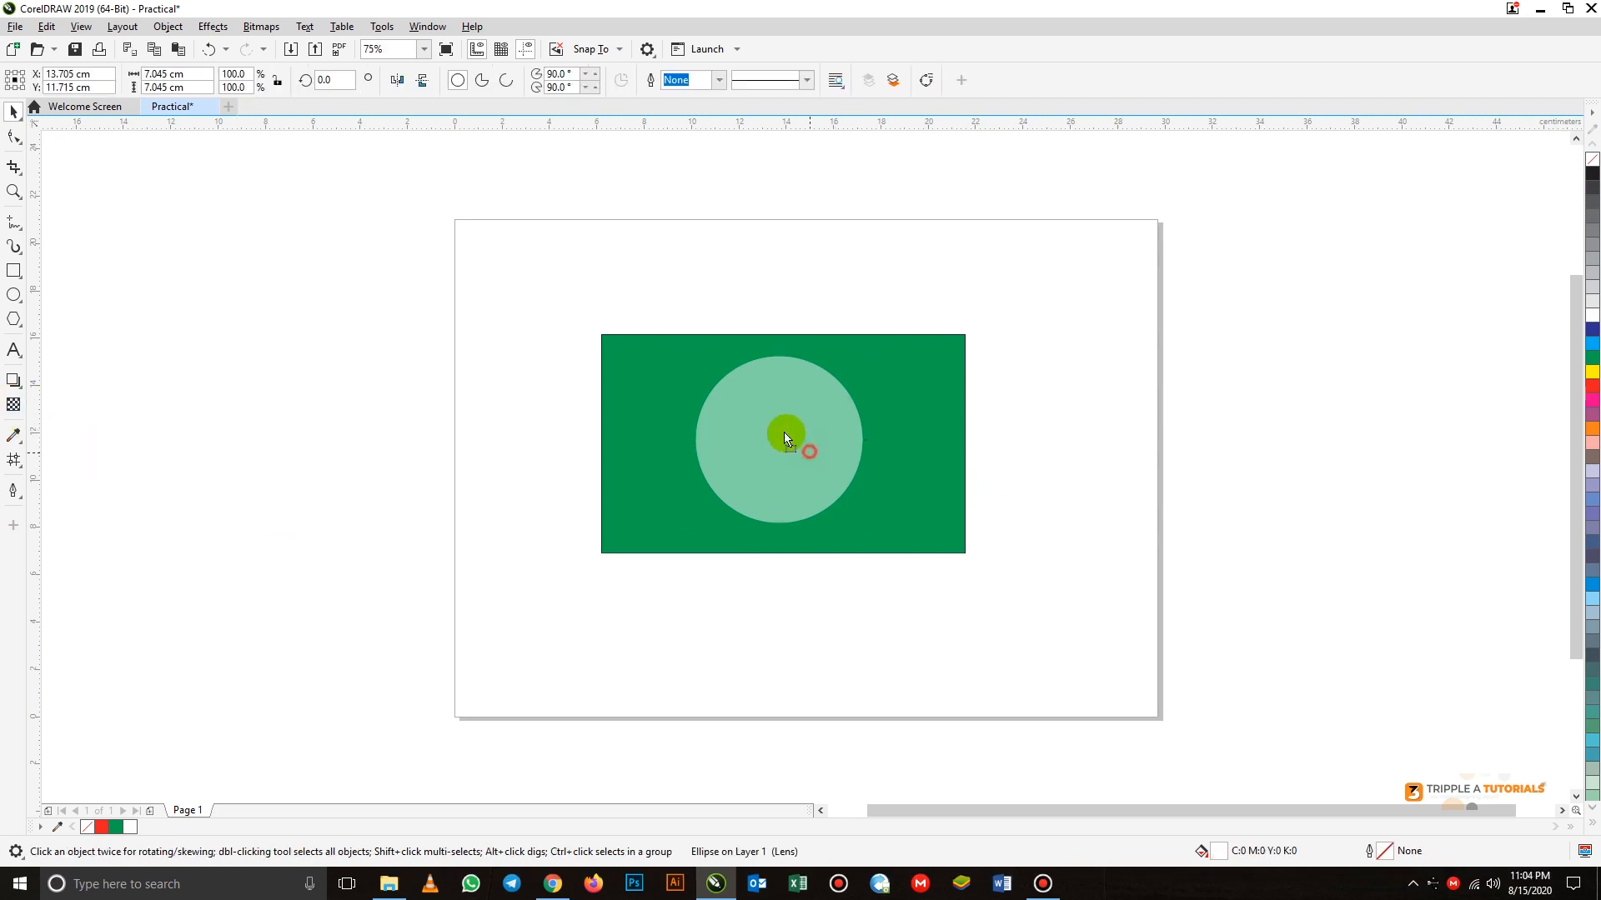
left_click_drag(783, 431, 502, 260)
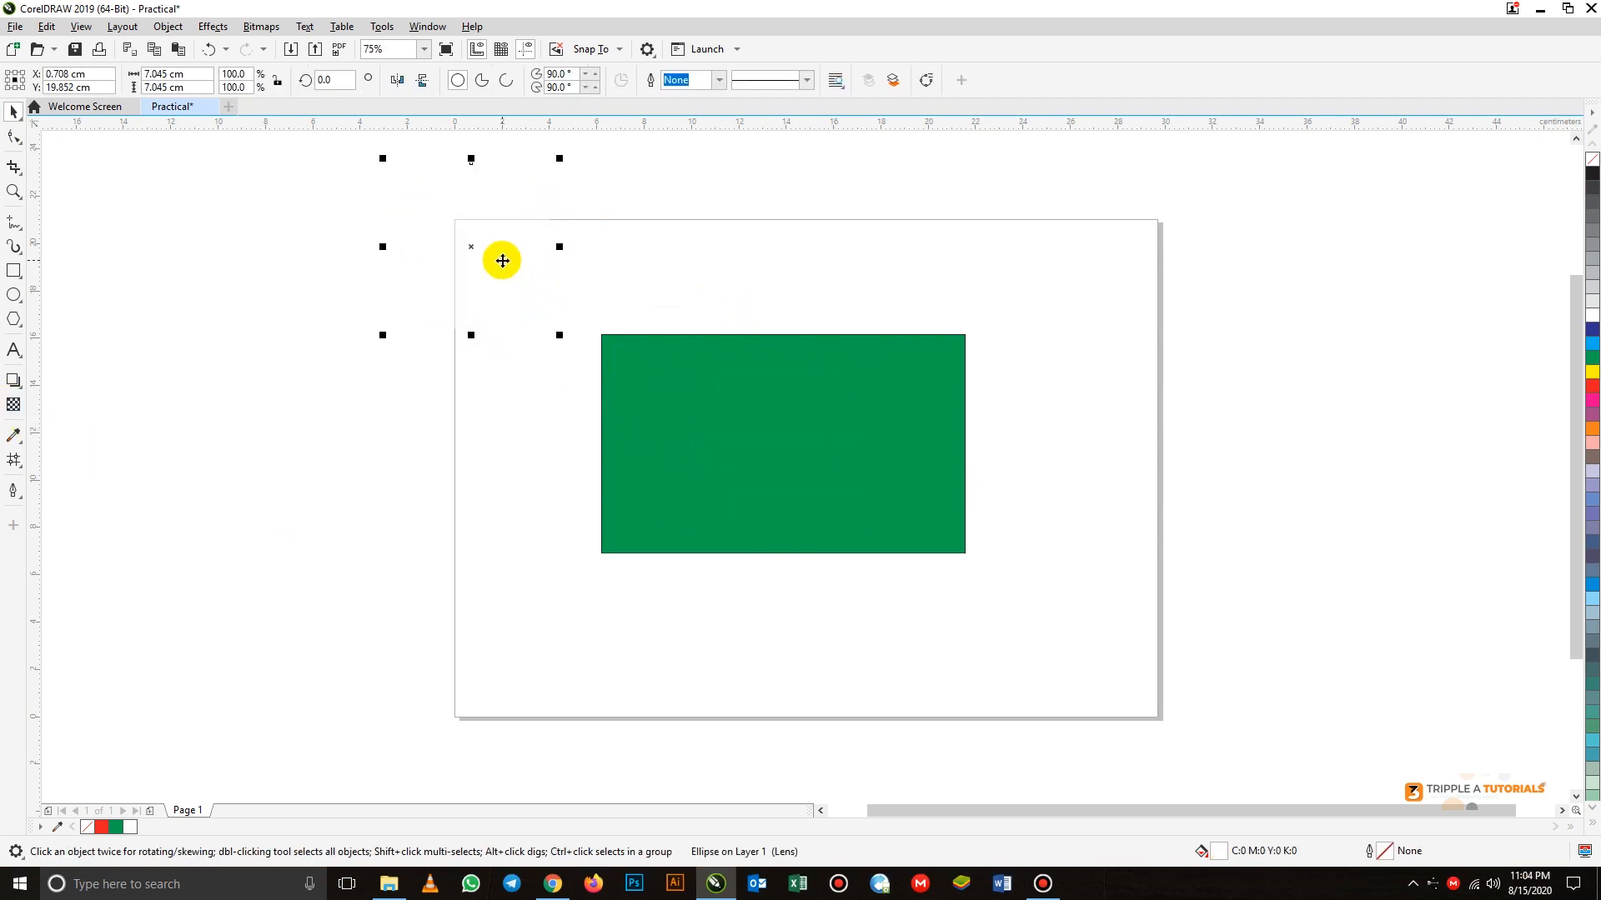
key("Delete")
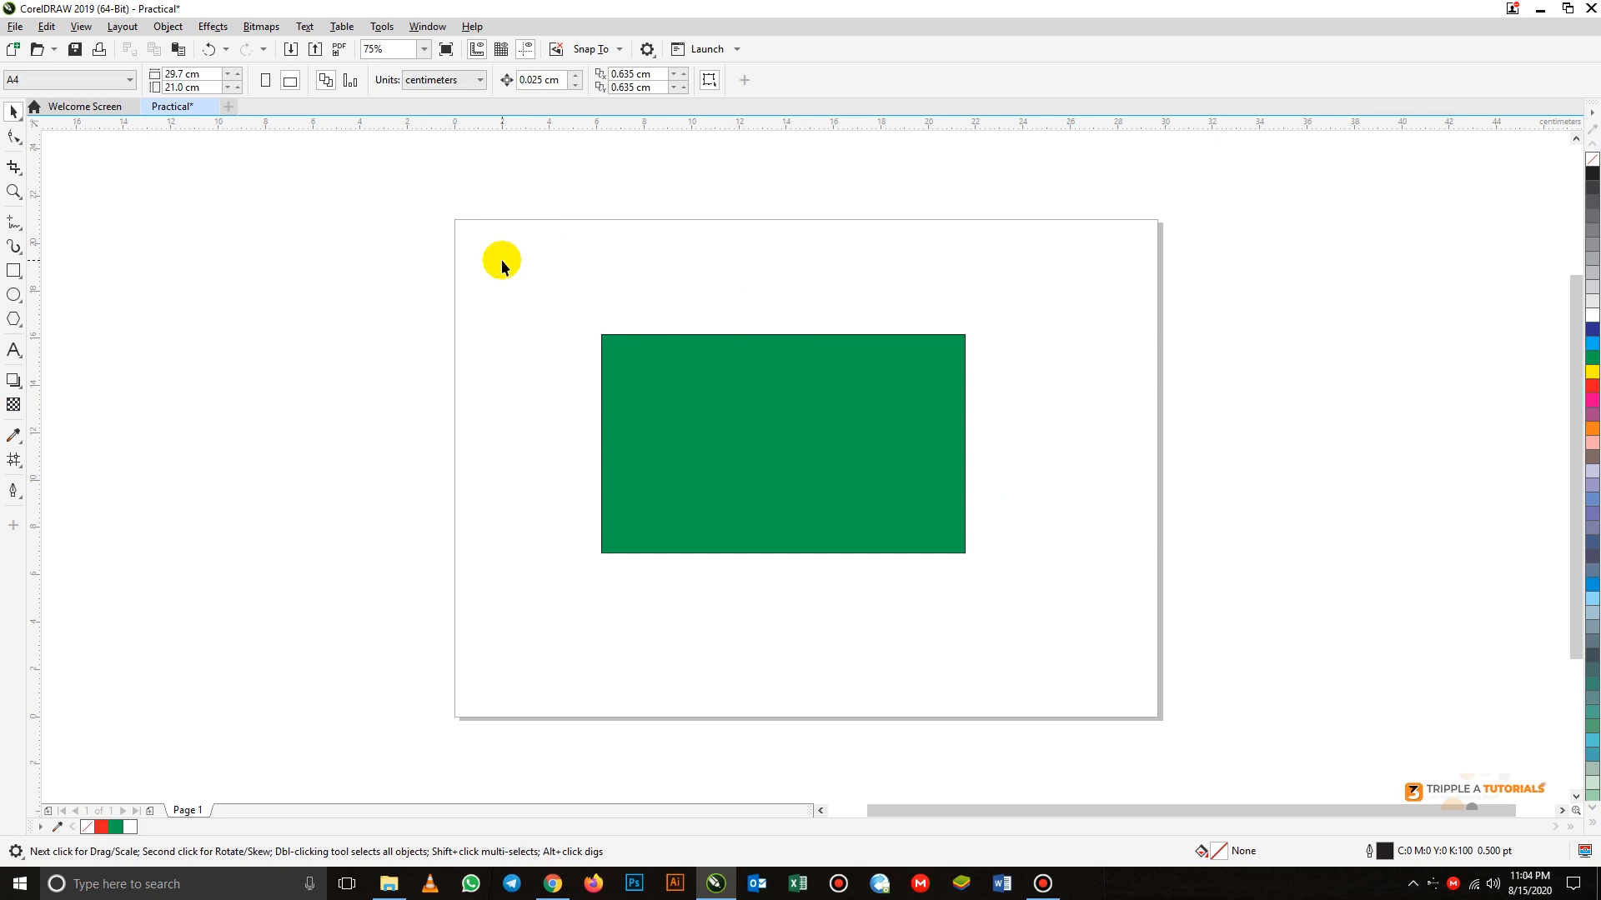
Apply a horizontal linear fountain fill to the rectangle with Interactive Fill, running from green at the left edge to red
left_click(15, 436)
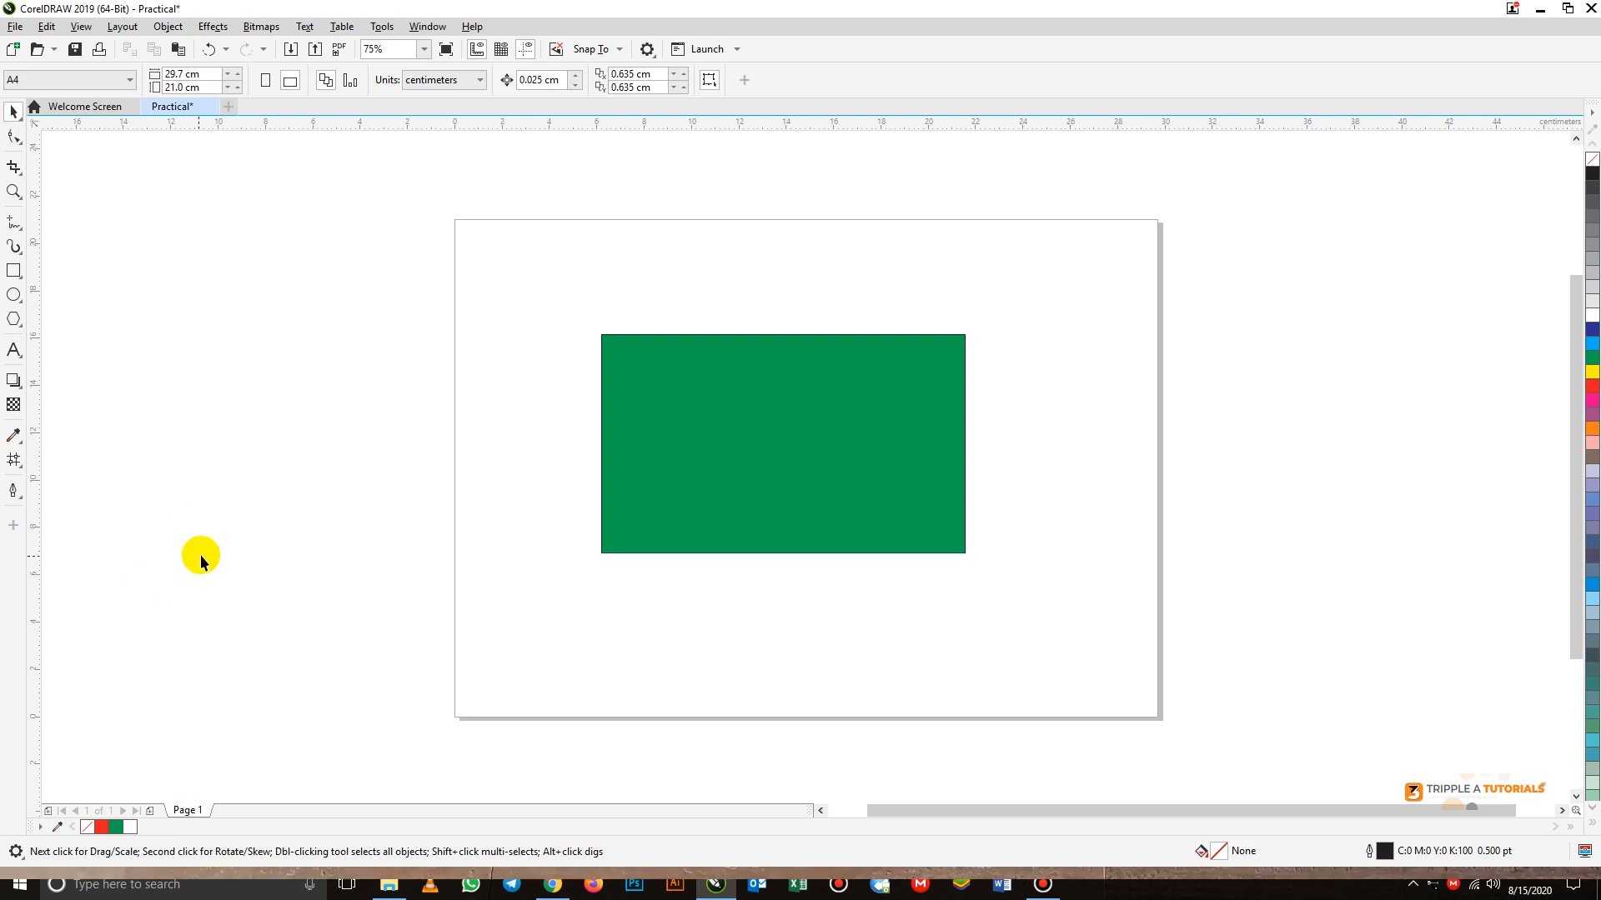
left_click(15, 464)
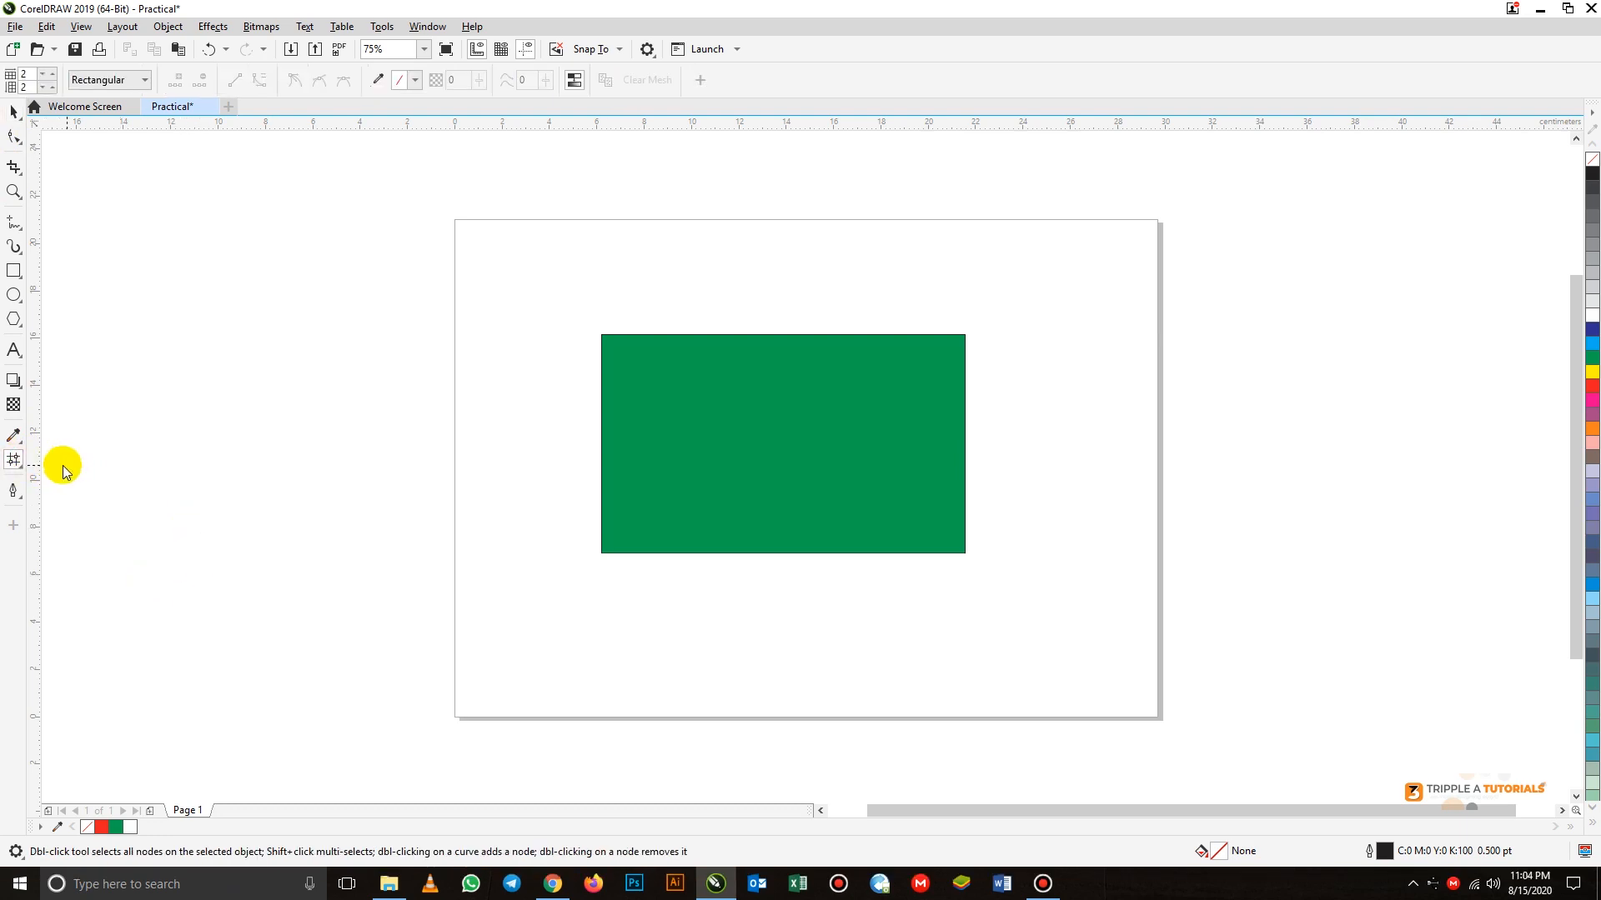
left_click(21, 466)
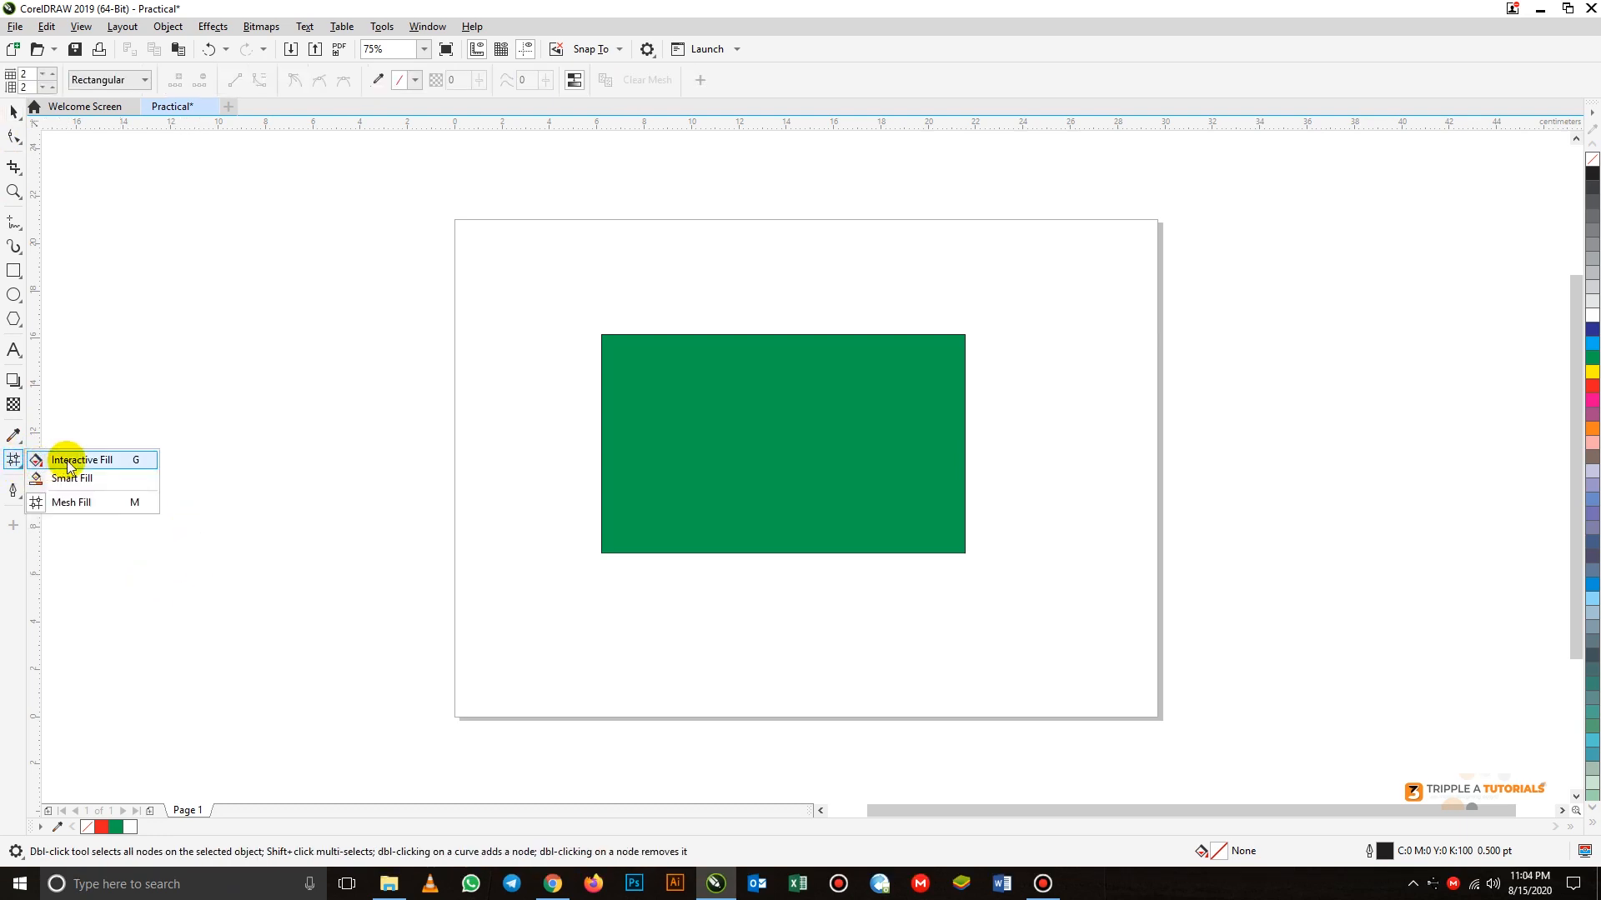
left_click(98, 464)
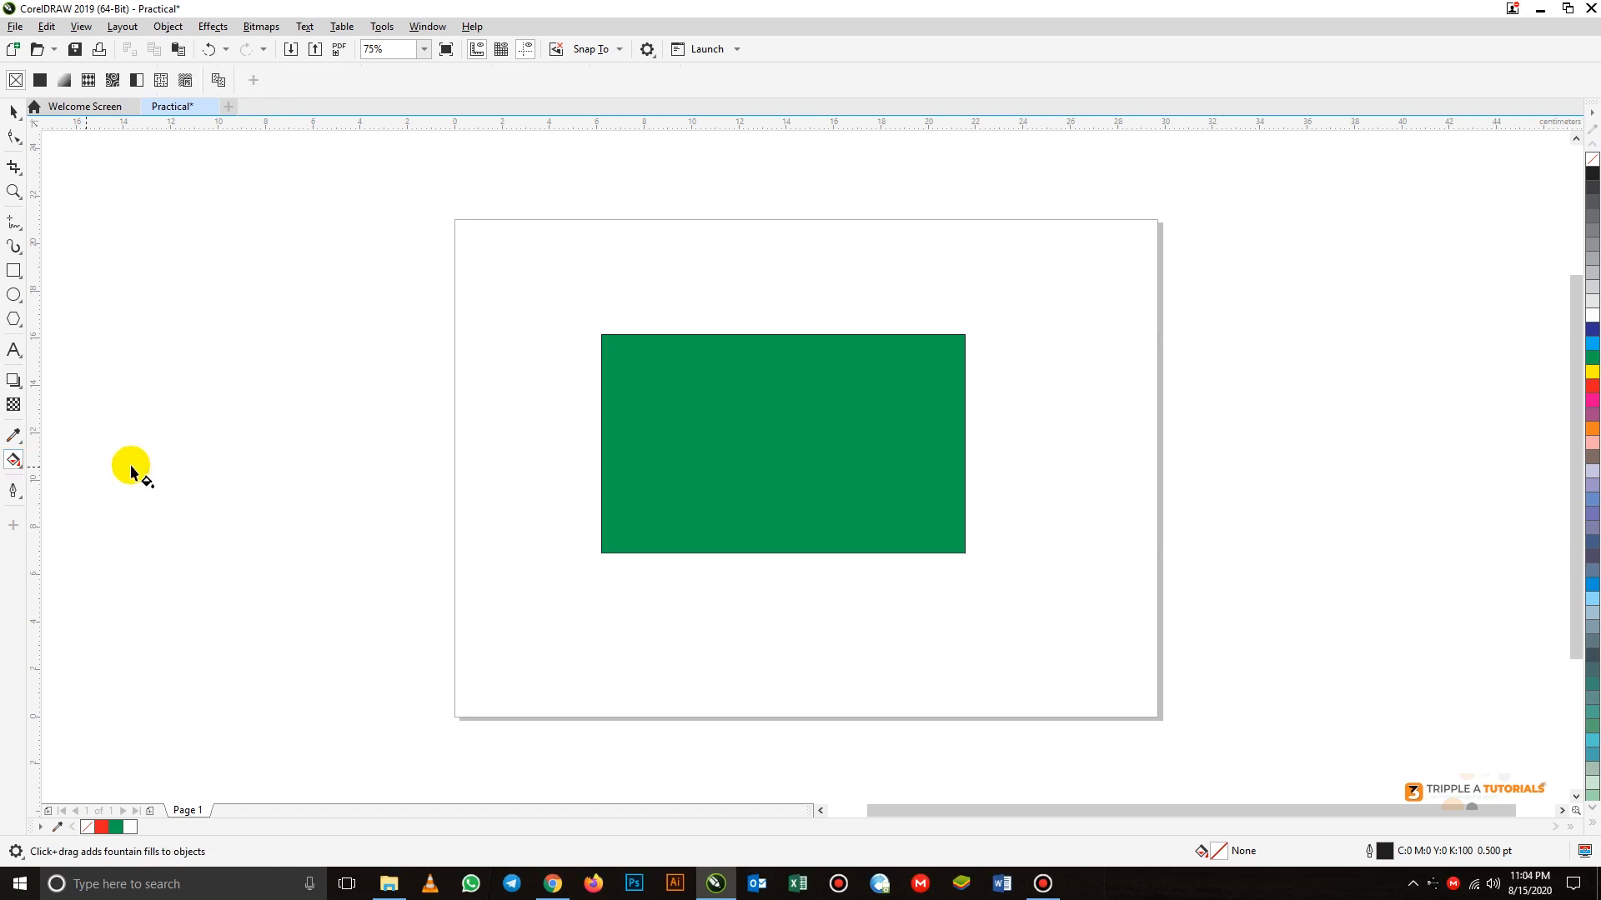
left_click(603, 447)
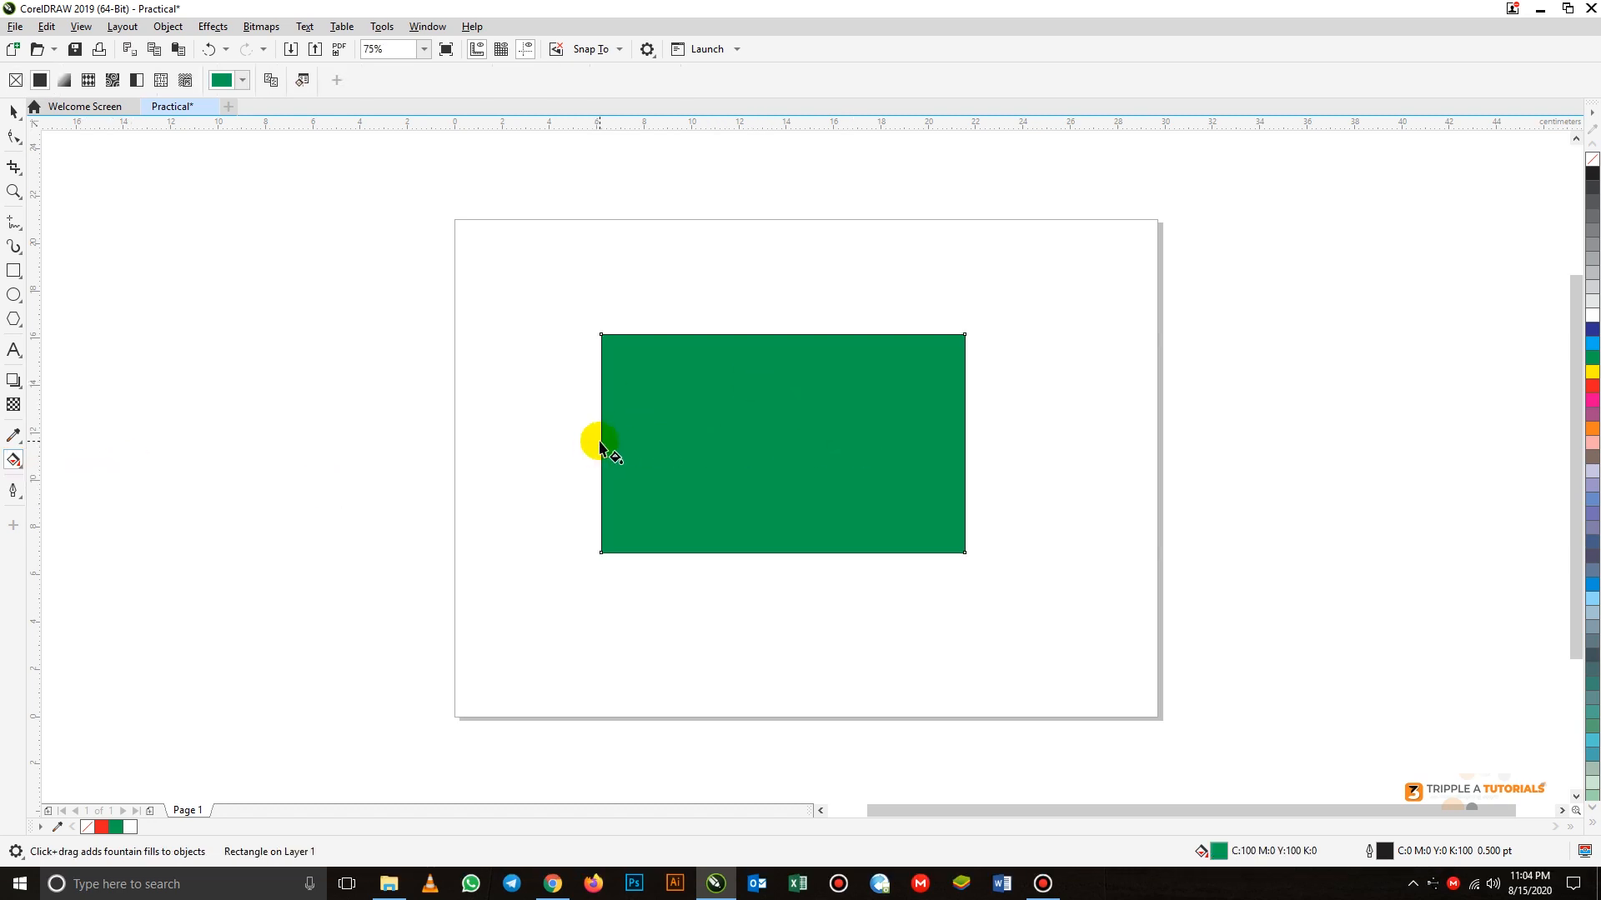
left_click_drag(600, 450, 898, 443)
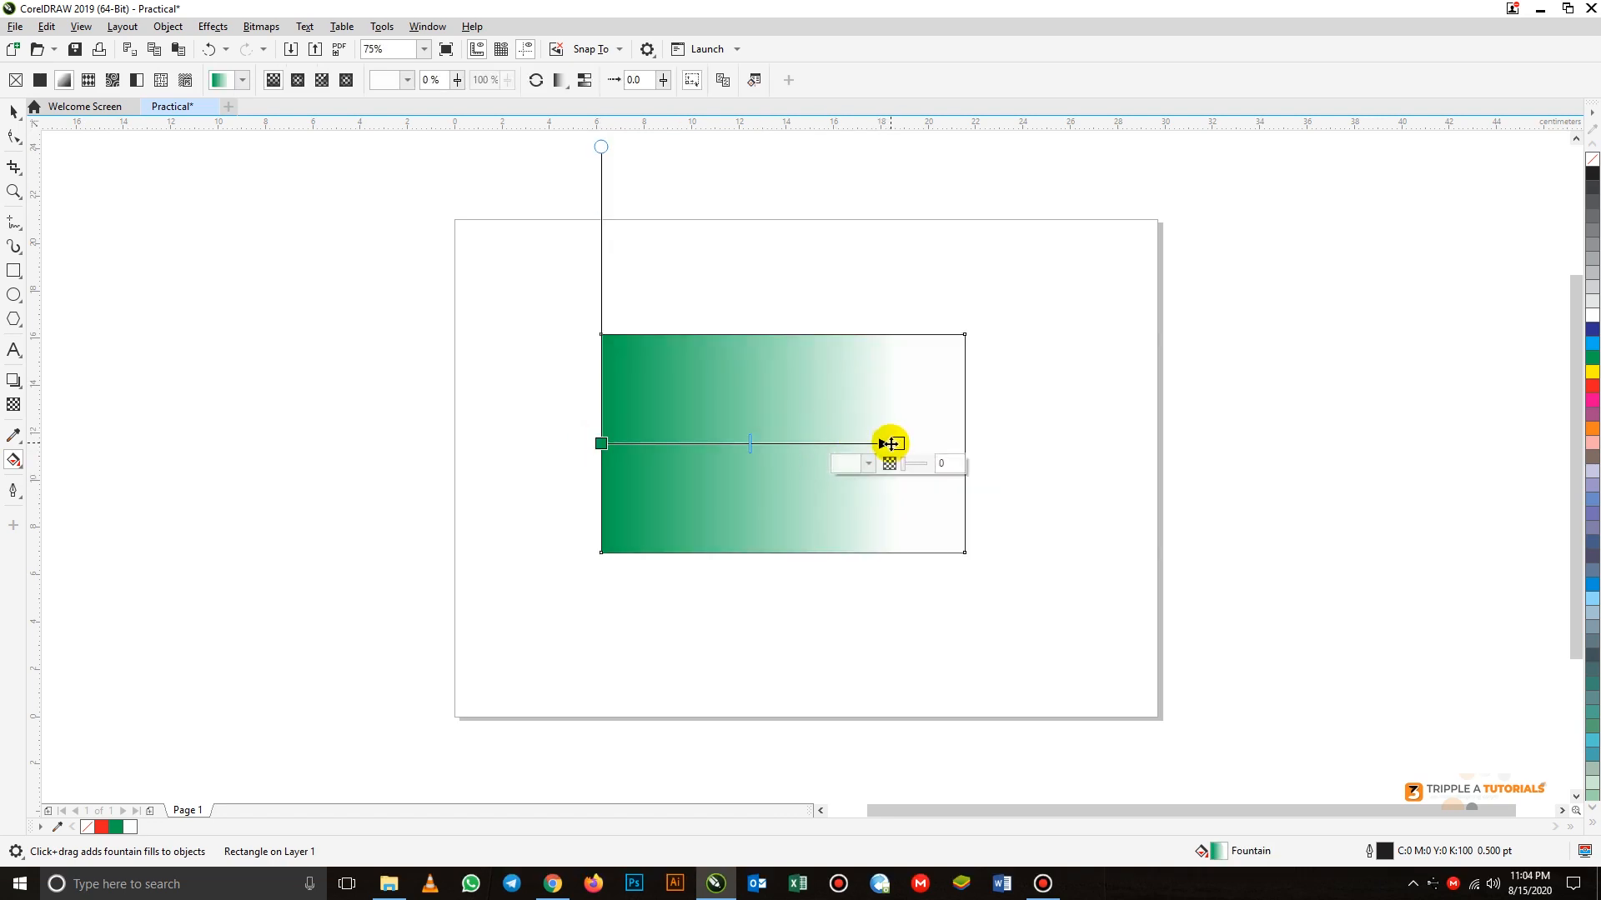
left_click(1593, 385)
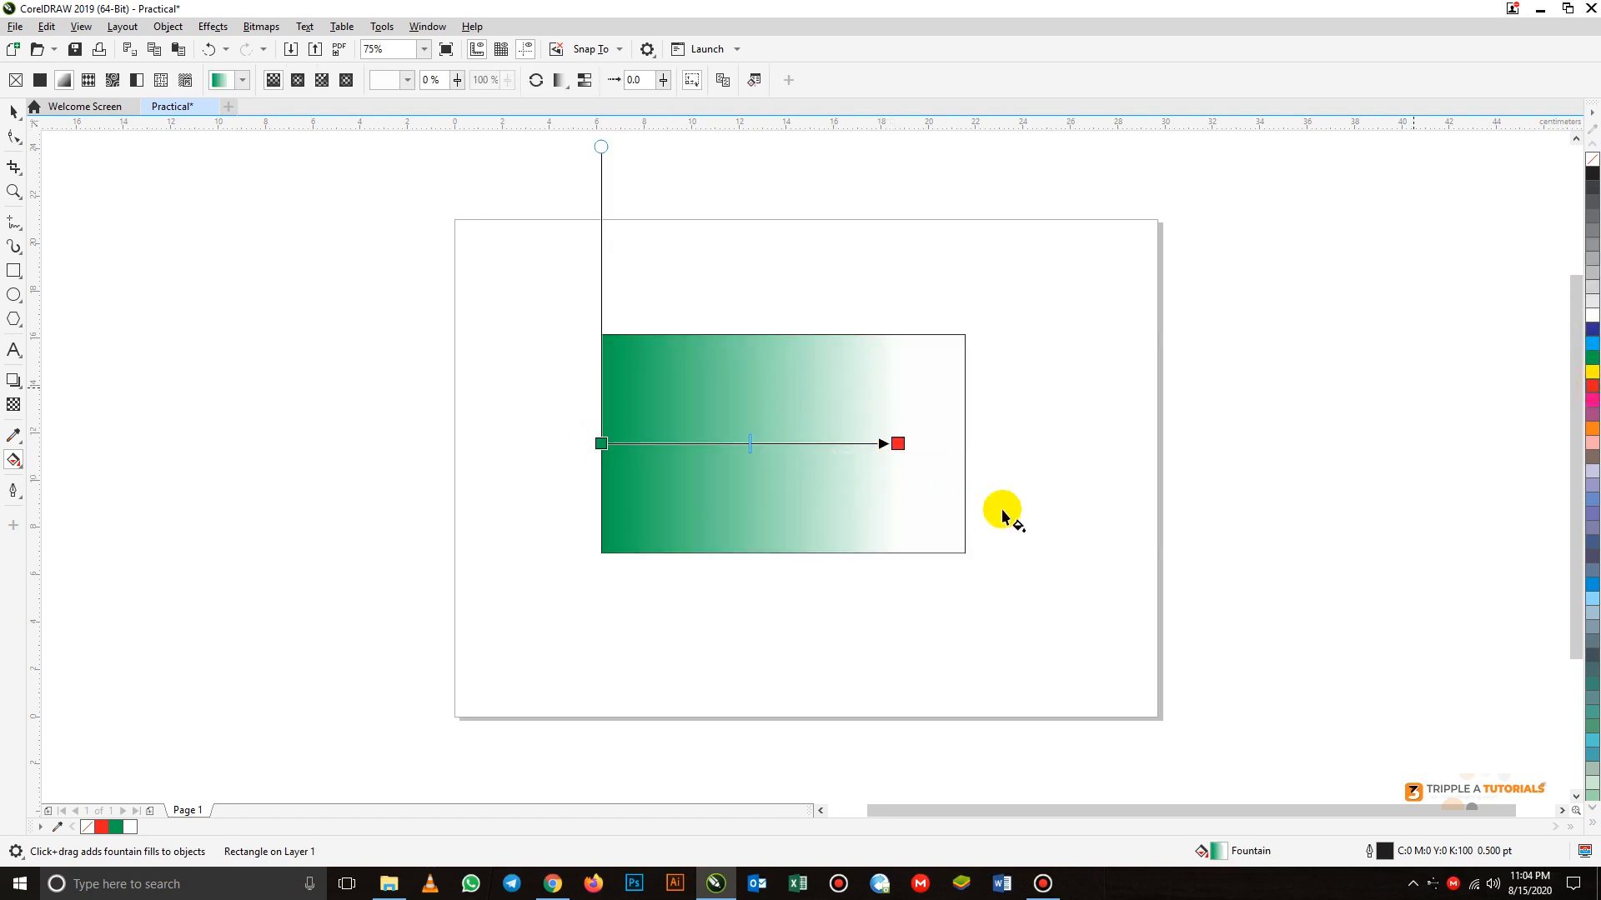
Add a white color node at the 50% position of the rectangle's green-to-red fountain fill and deselect the rectangle
double_click(749, 443)
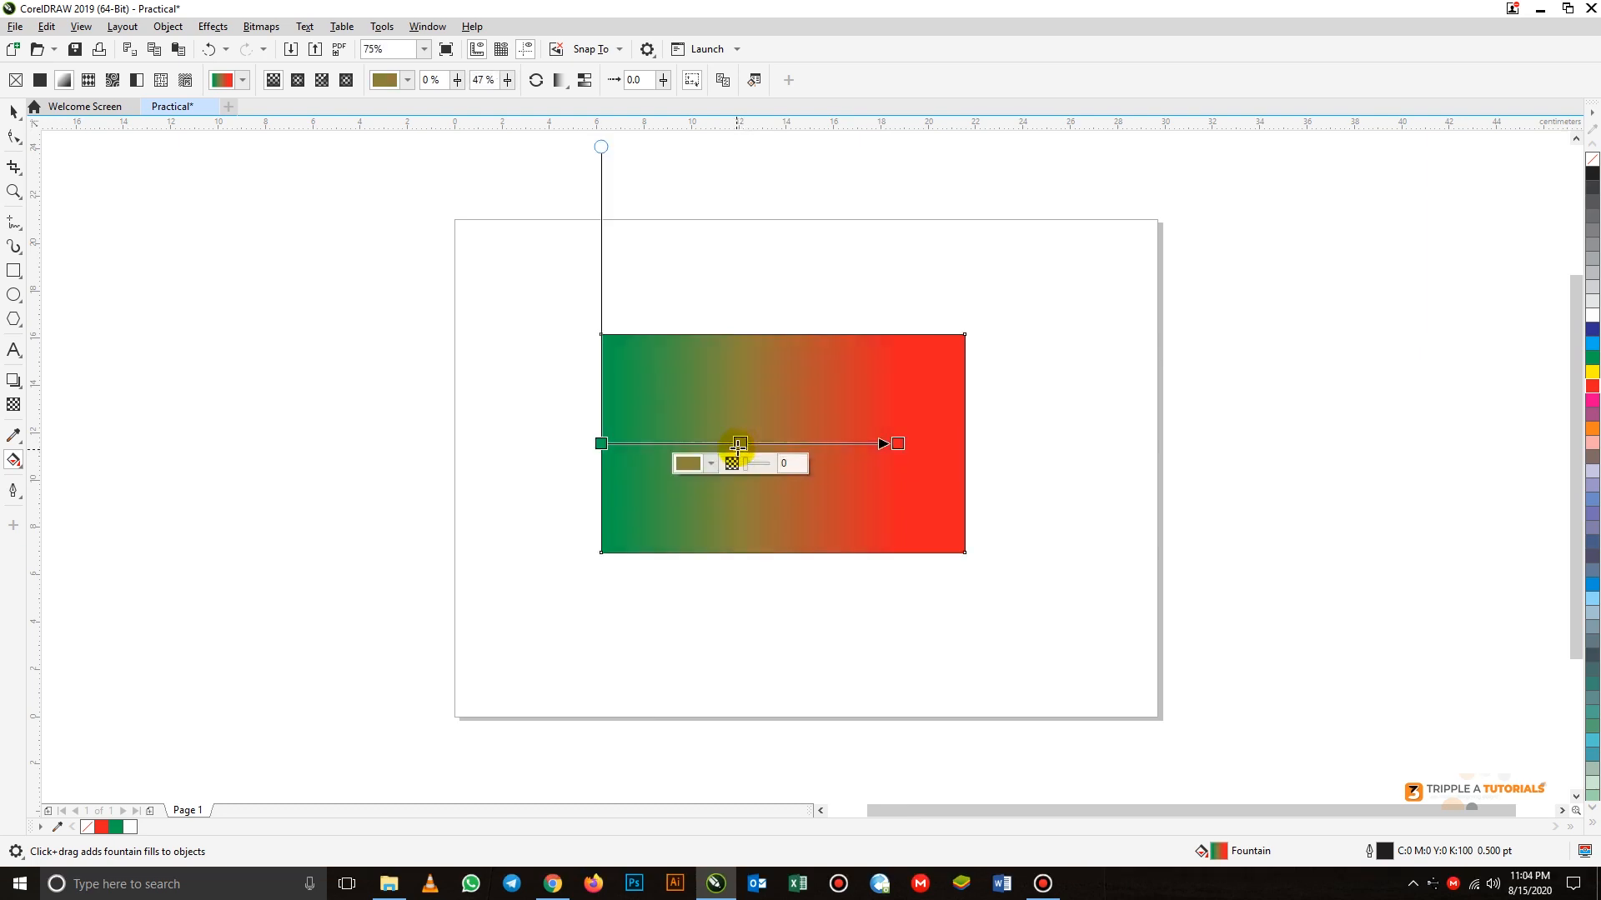
left_click(1592, 315)
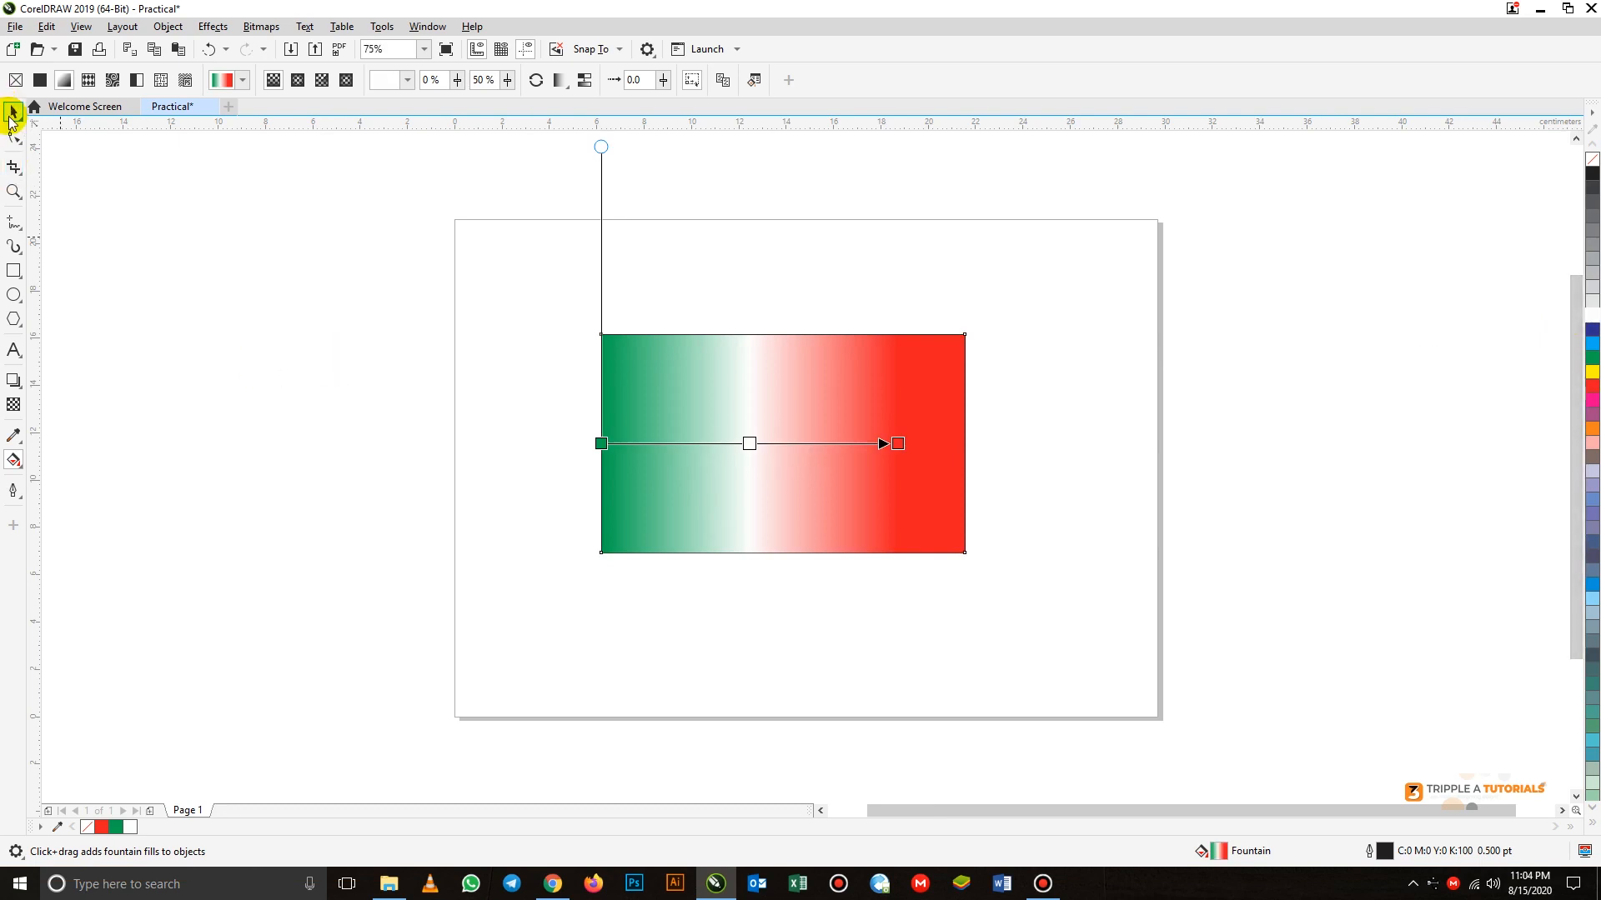
left_click(13, 111)
left_click(349, 432)
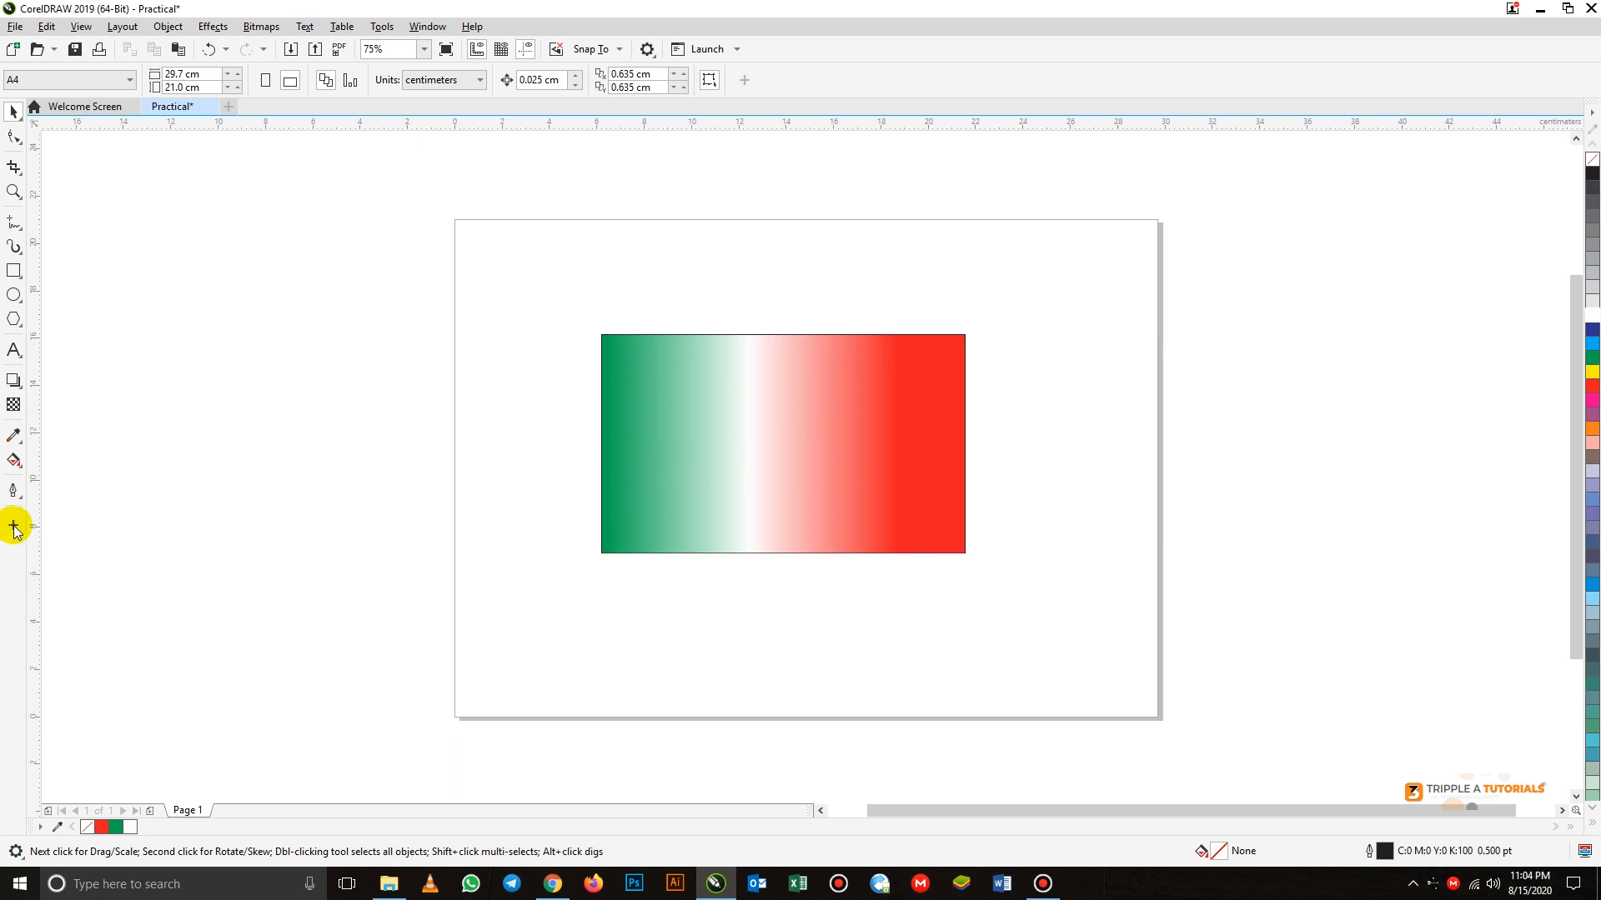
Look through the toolbox customization list of available tools down to the Outline Tools group
left_click(13, 526)
scroll(200, 346, "down", 5)
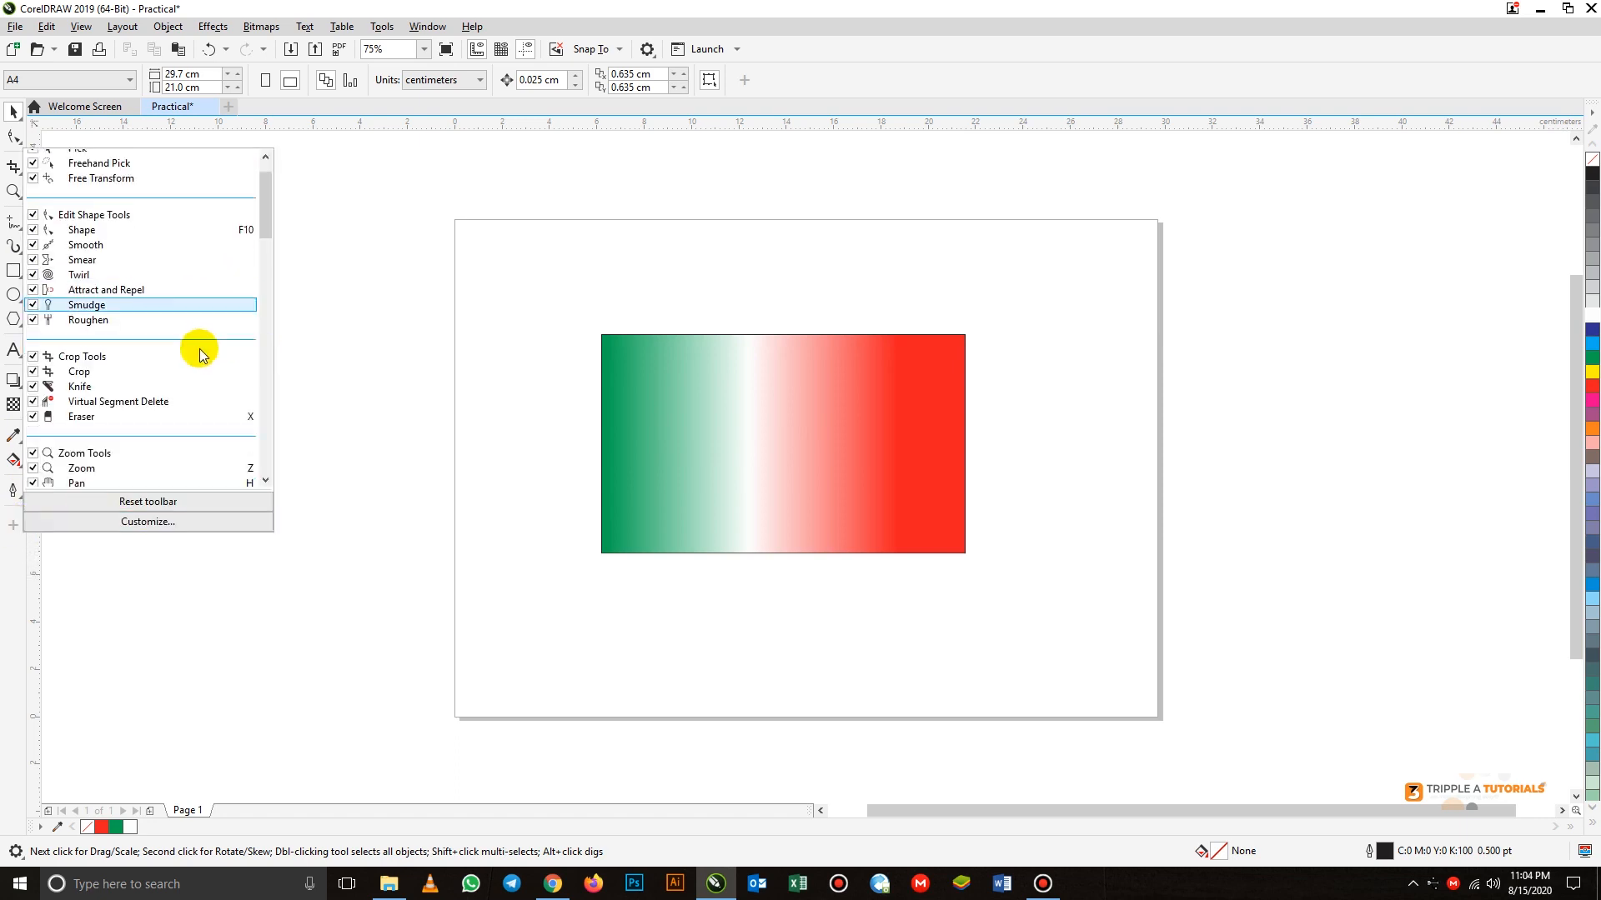
scroll(194, 375, "down", 10)
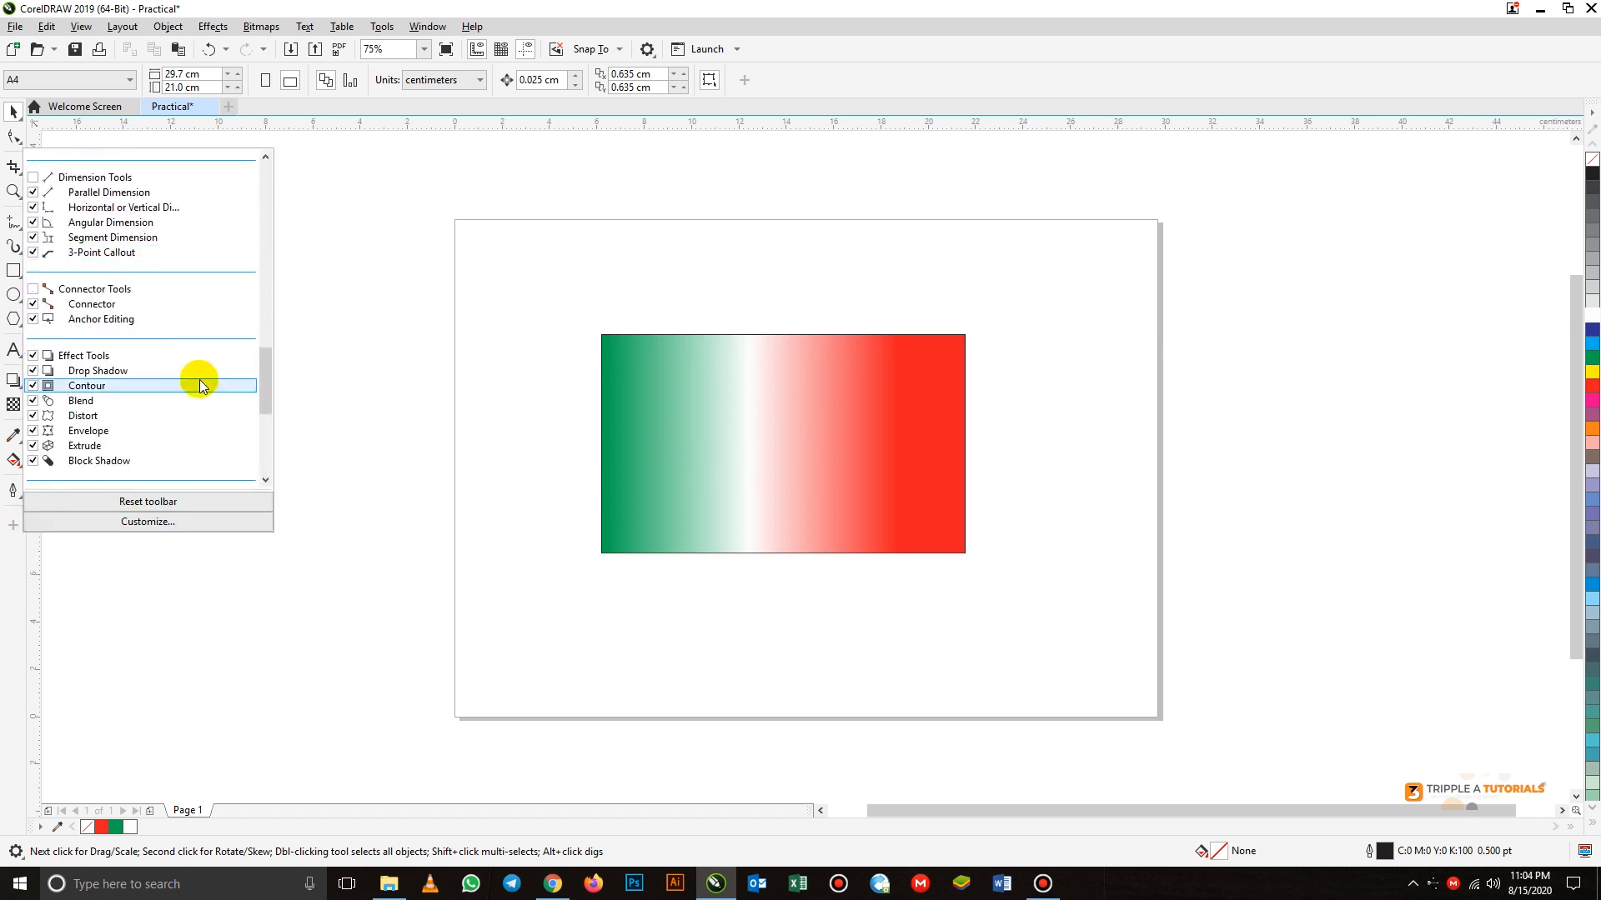
scroll(200, 384, "down", 3)
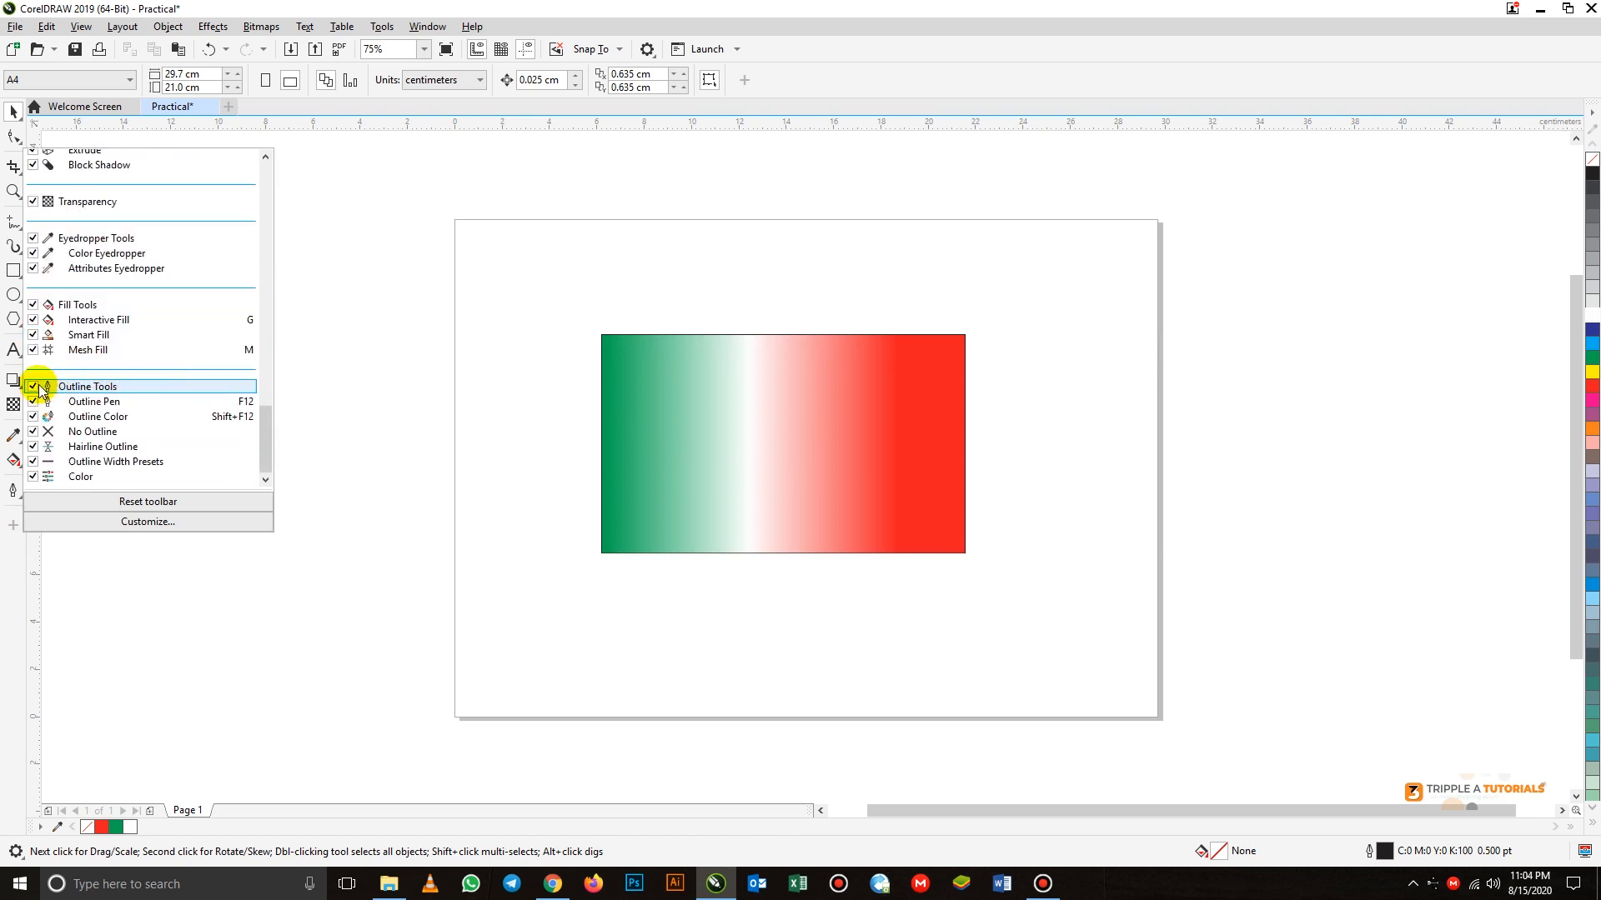
left_click(326, 590)
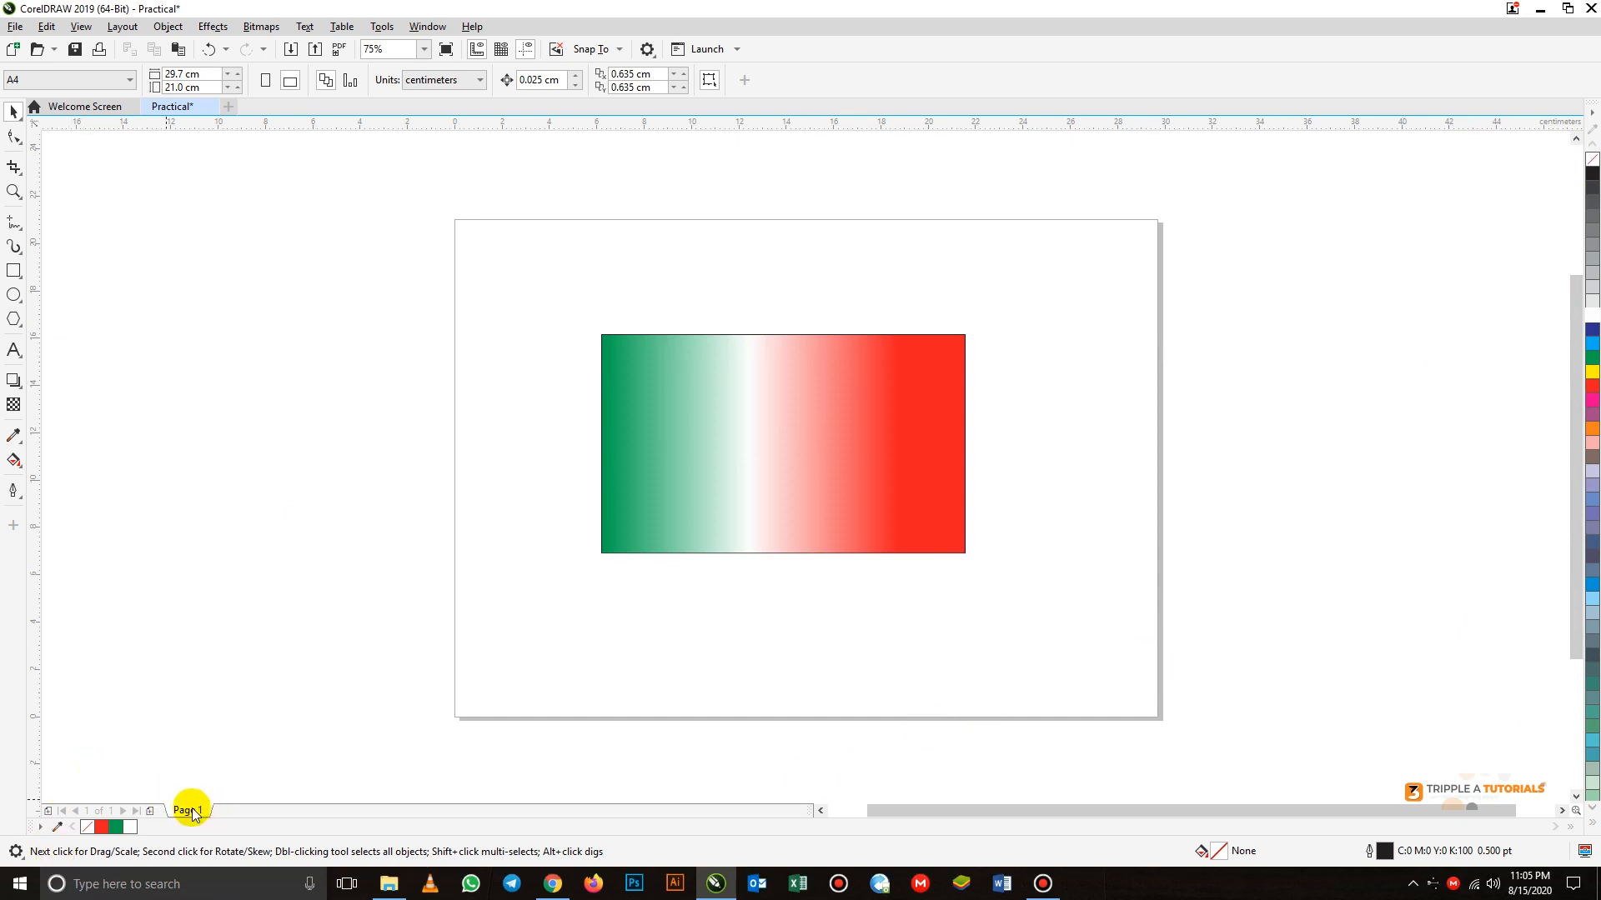
Add a second page after Page 1 and switch back and forth between the two pages, ending on Page 2
left_click(150, 810)
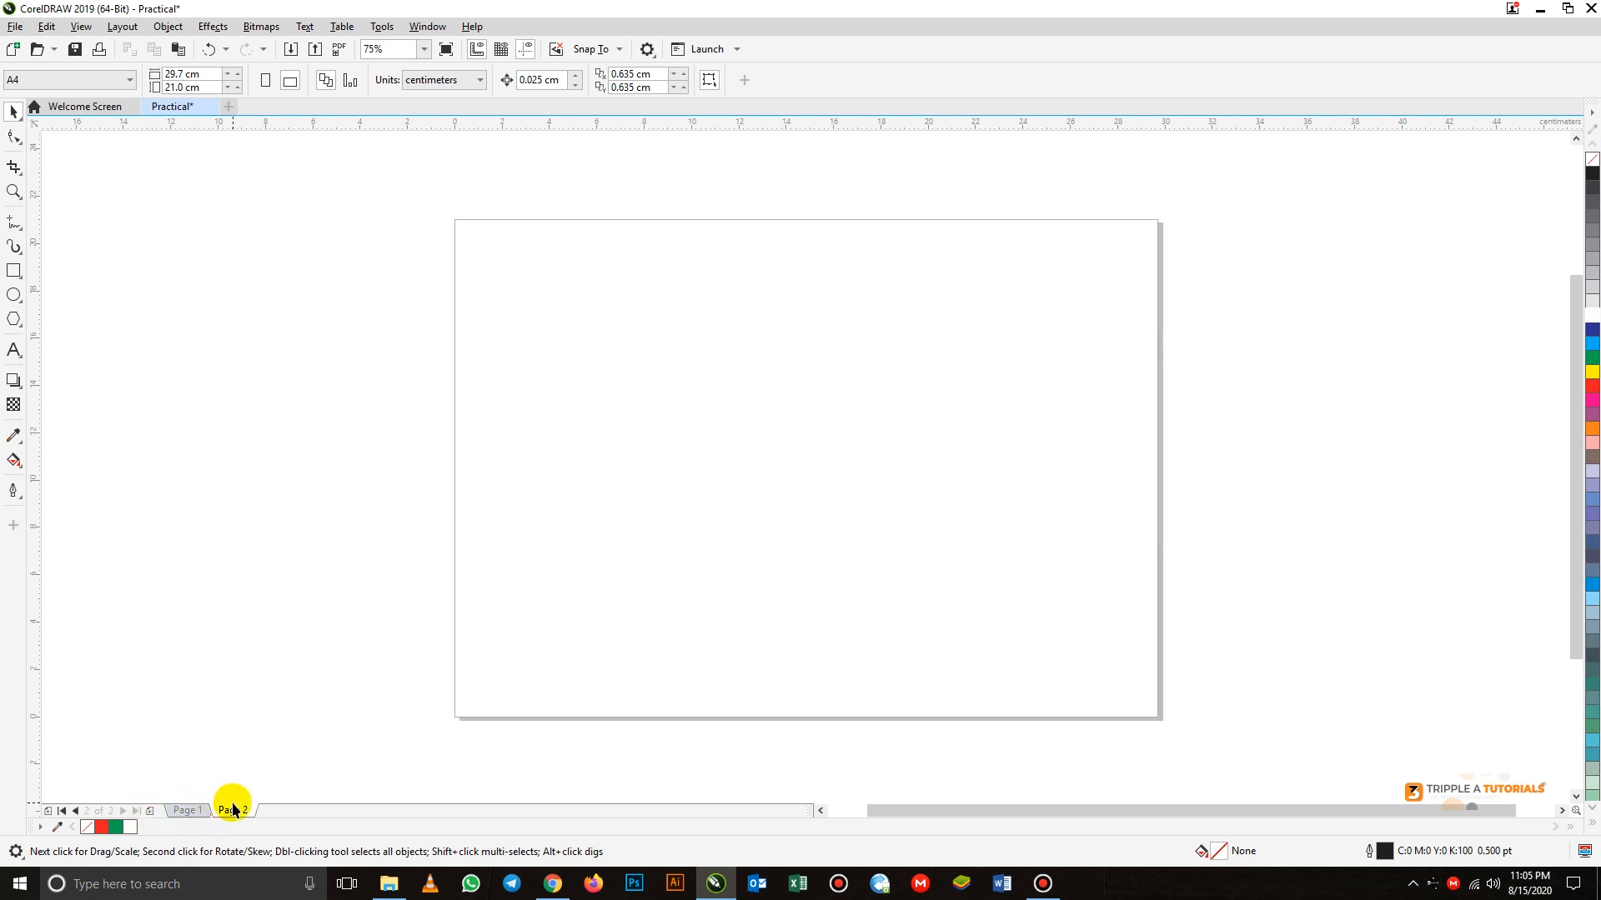
left_click(193, 811)
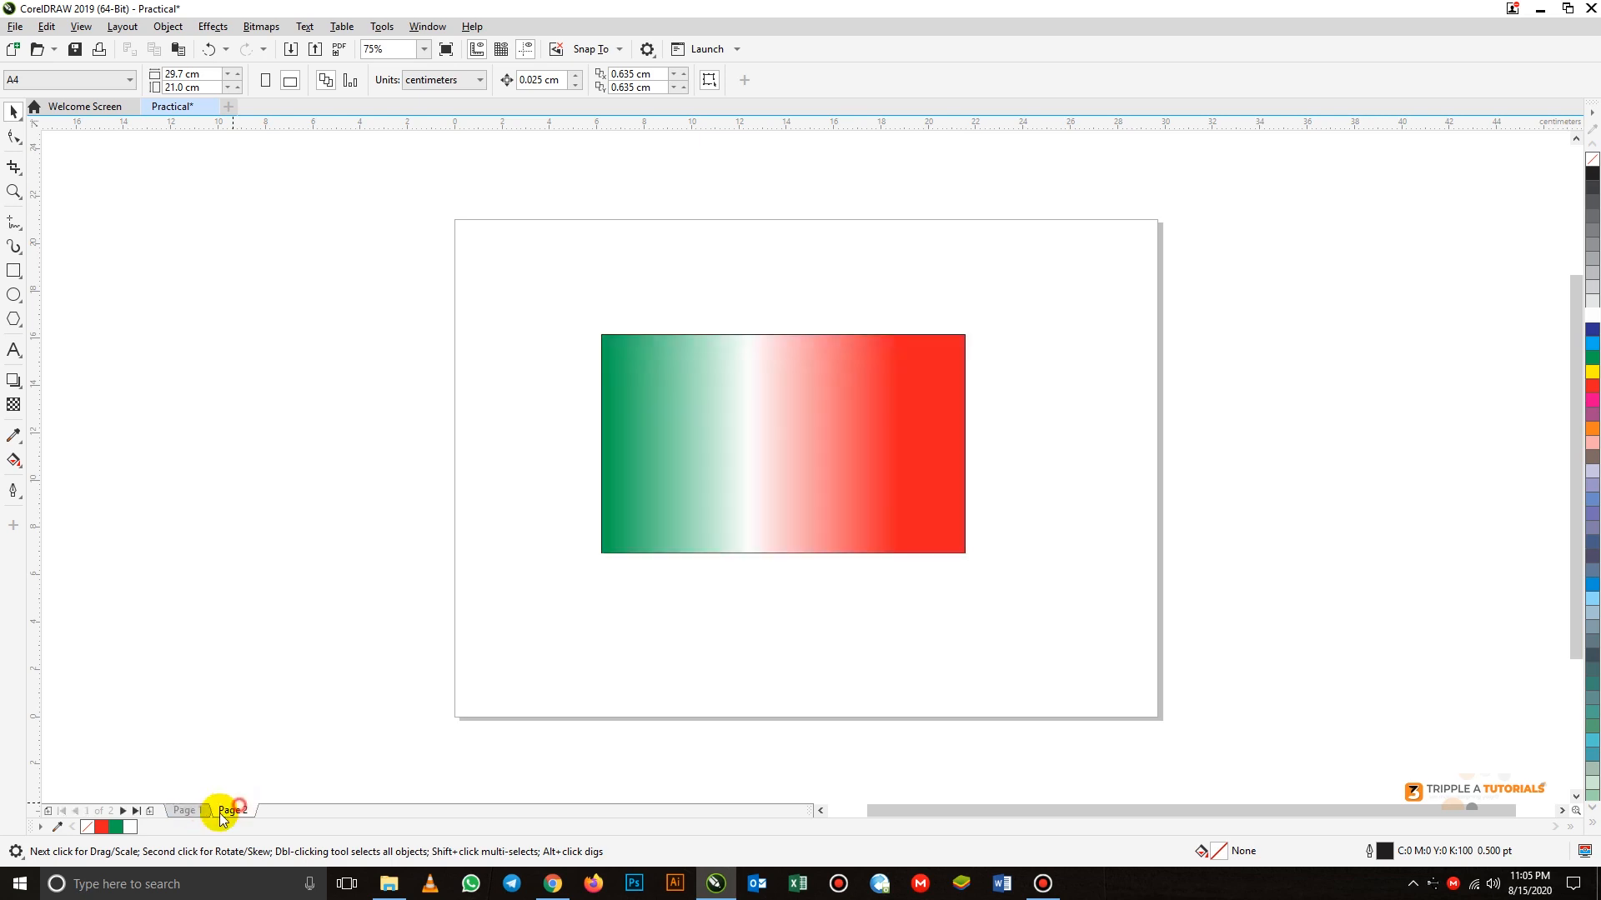
left_click(222, 811)
left_click(196, 811)
left_click(222, 809)
left_click(187, 810)
left_click(123, 809)
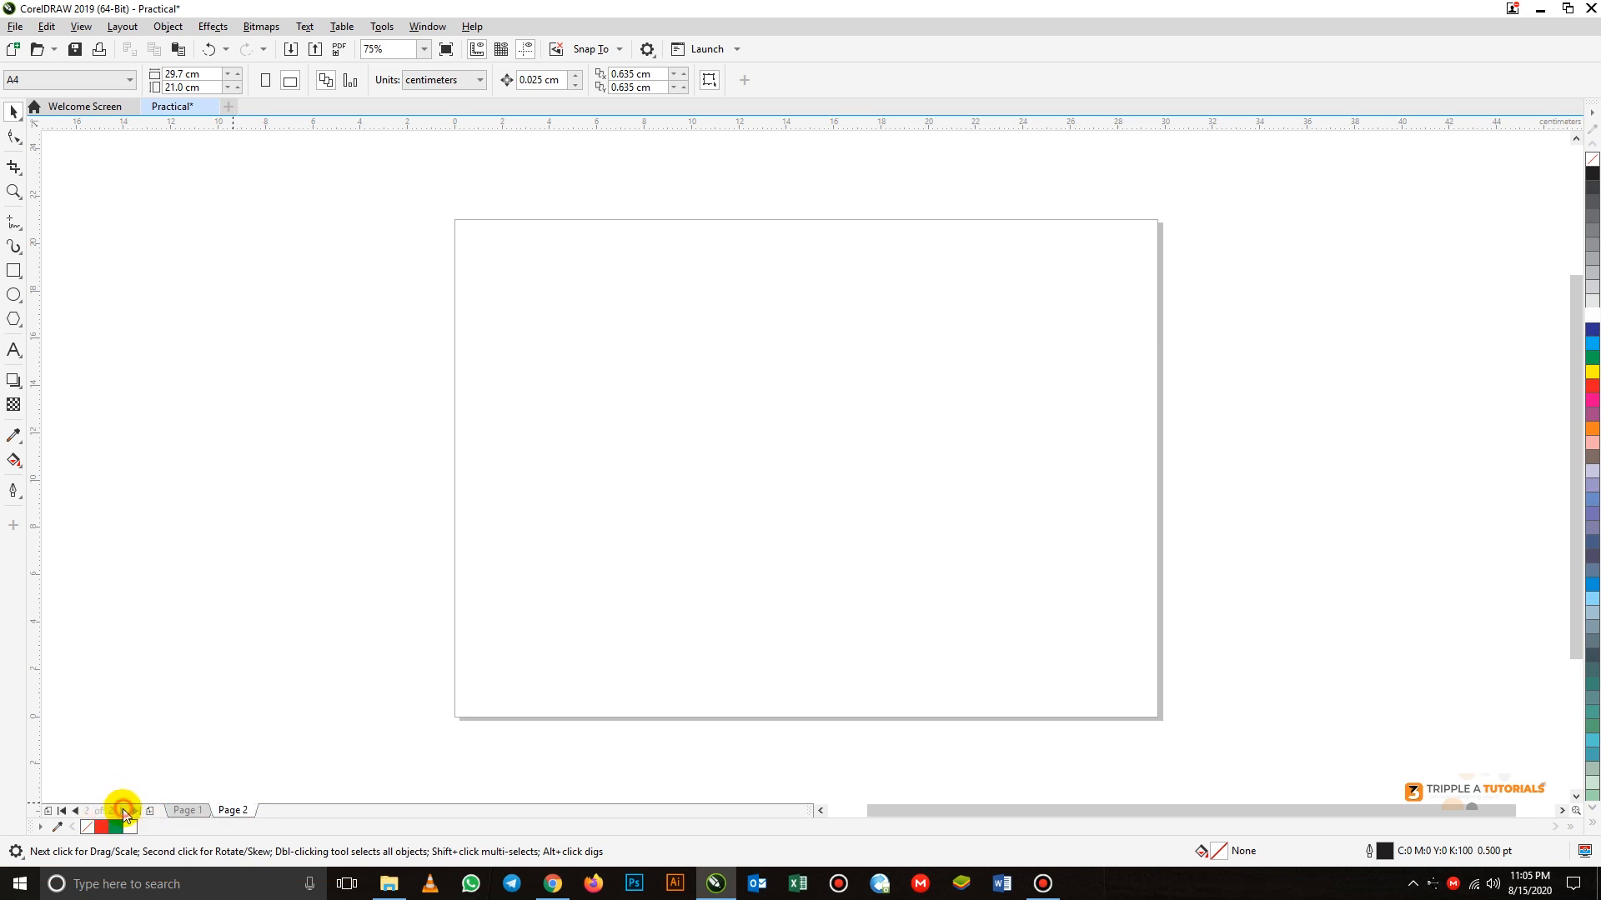
View the Go To Page dialog and close it without choosing another page
left_click(87, 811)
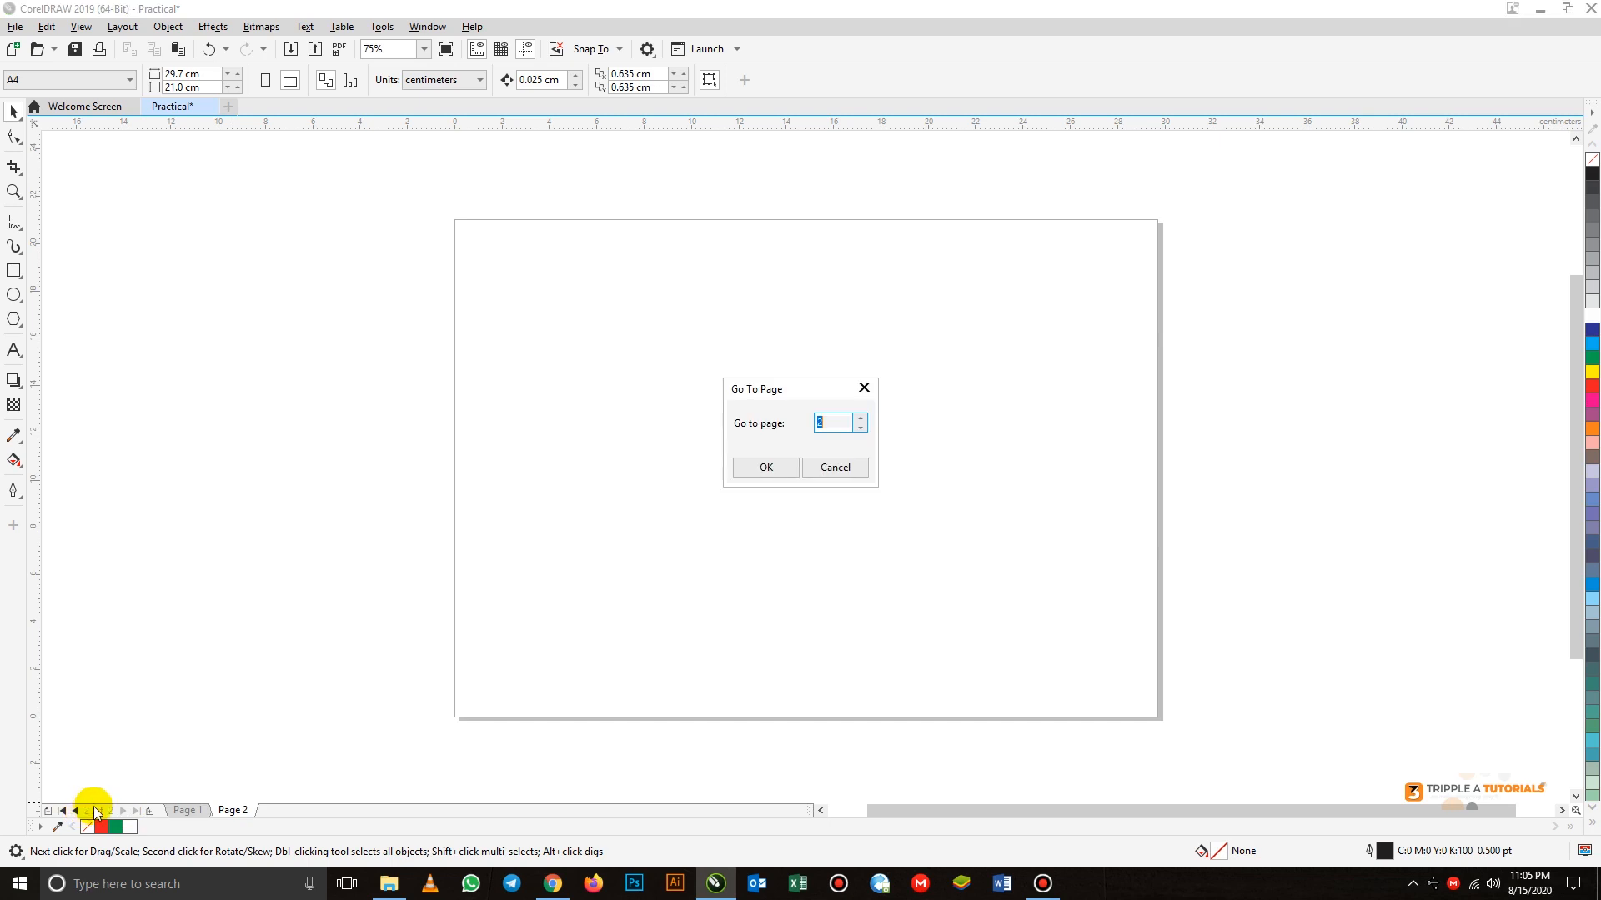
left_click(864, 388)
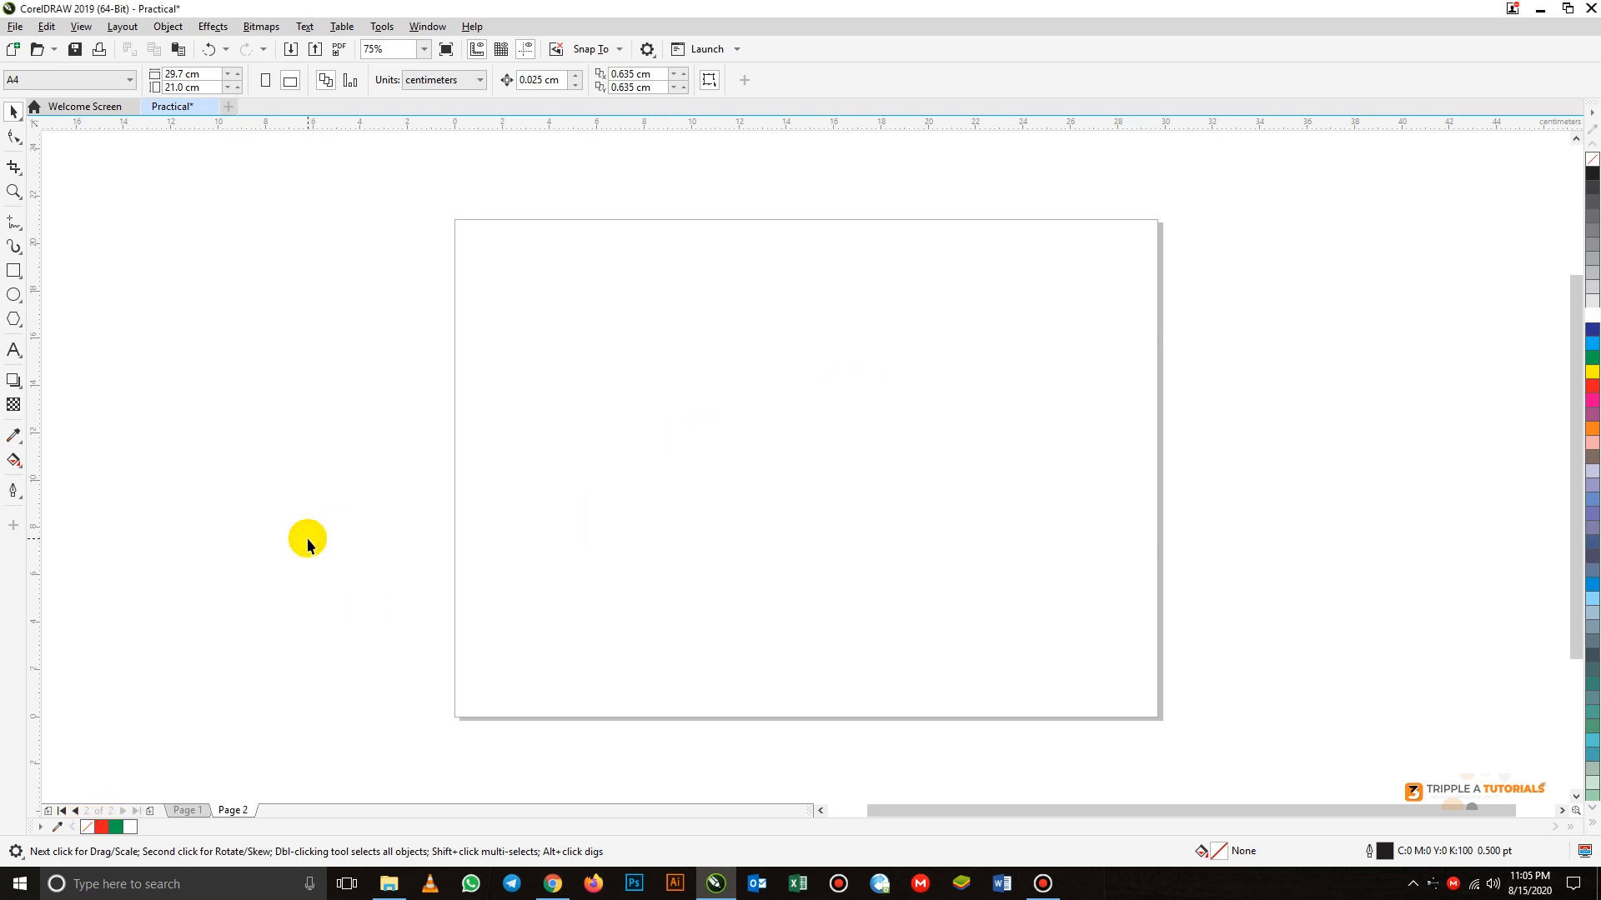